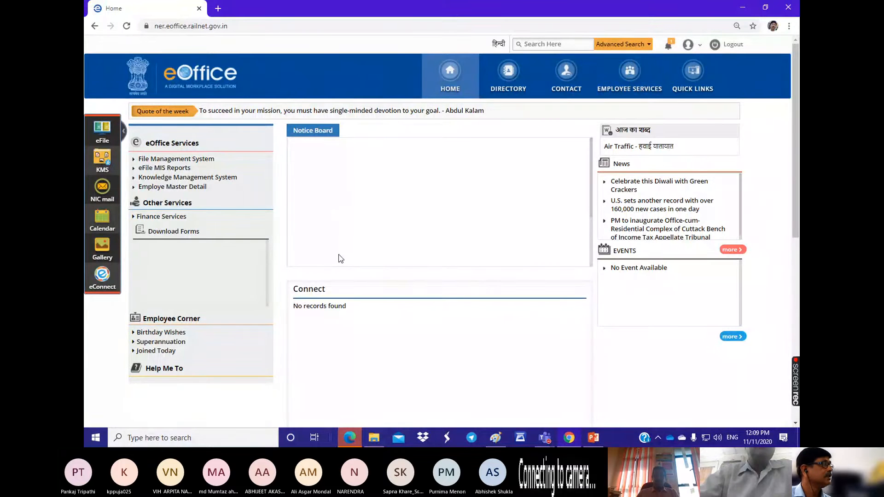
Step: Switch to the Microsoft Teams meeting, admit the guest waiting in the lobby, and return to the eOffice portal in Chrome
click(545, 437)
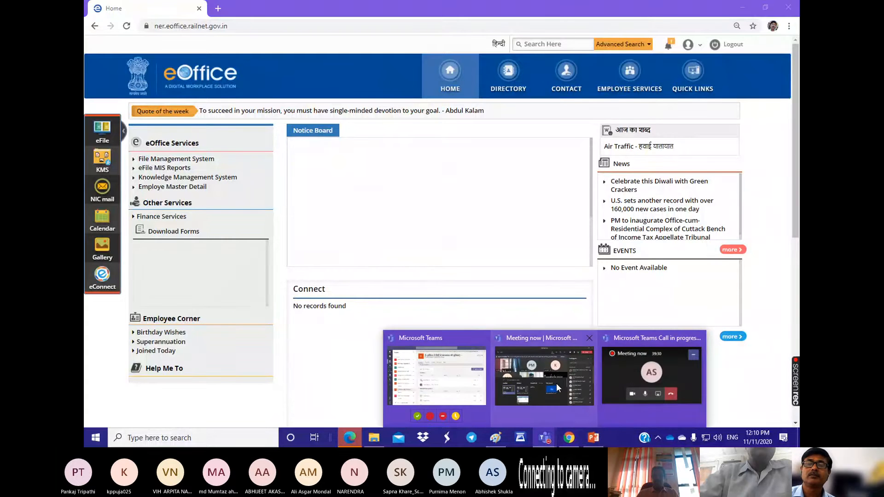
click(650, 382)
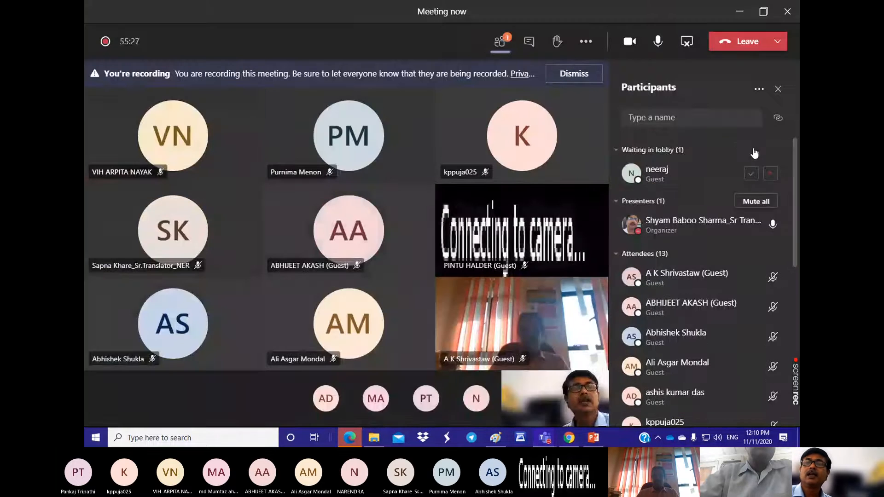
click(751, 173)
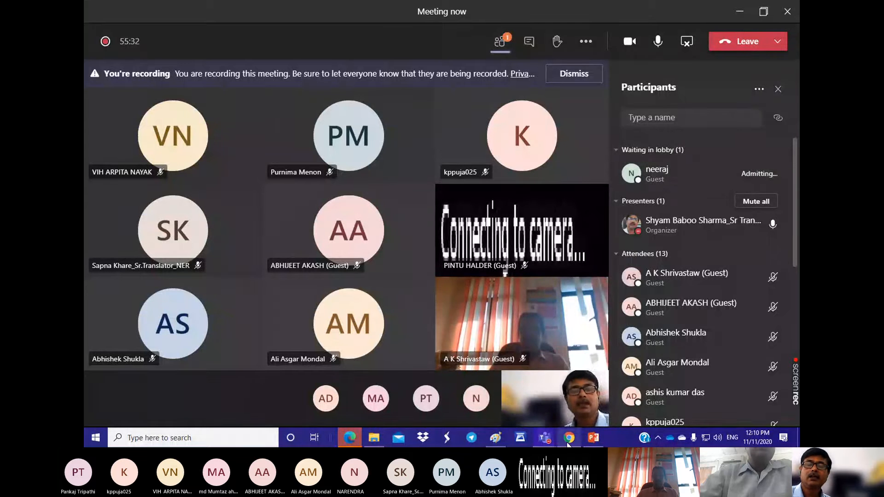
mouse_move(568, 442)
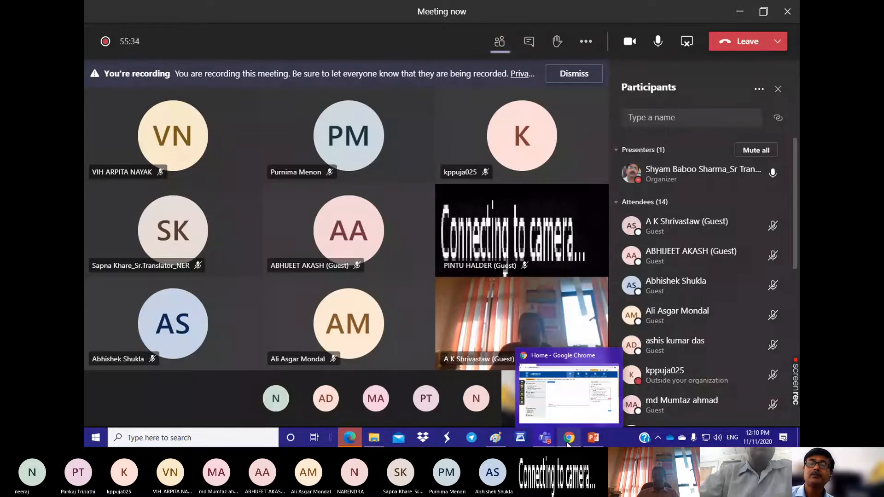
click(568, 439)
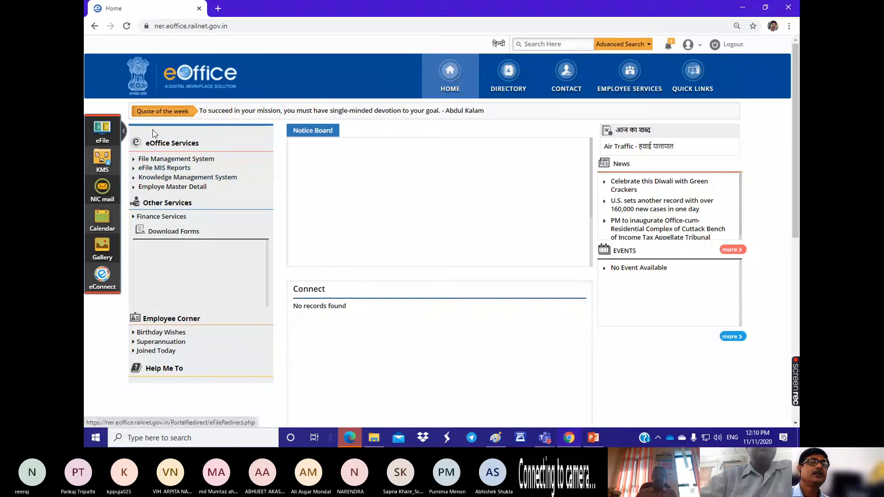
Step: Request the Hindi version of the portal and log in again with the login ID and account password
click(498, 45)
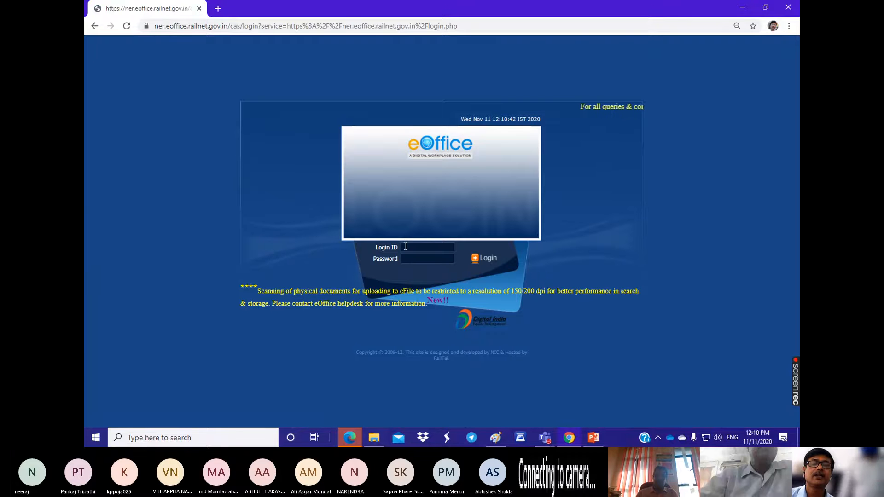
click(427, 247)
click(473, 266)
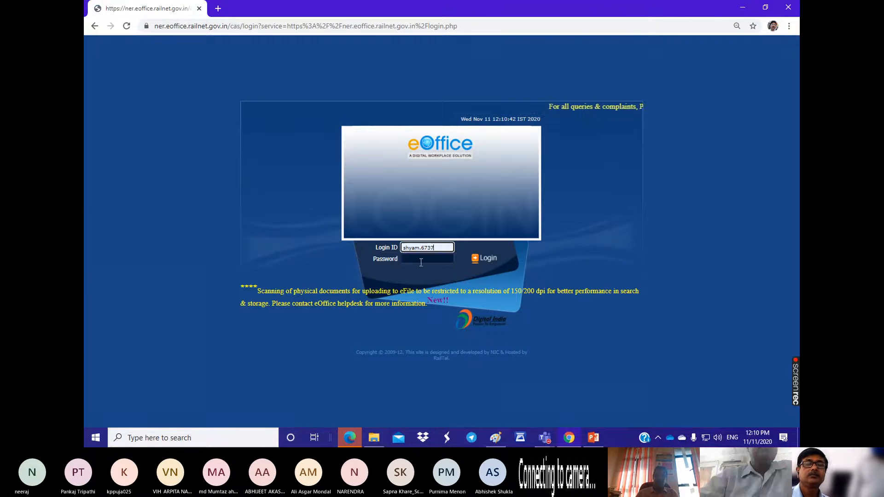
key(Tab)
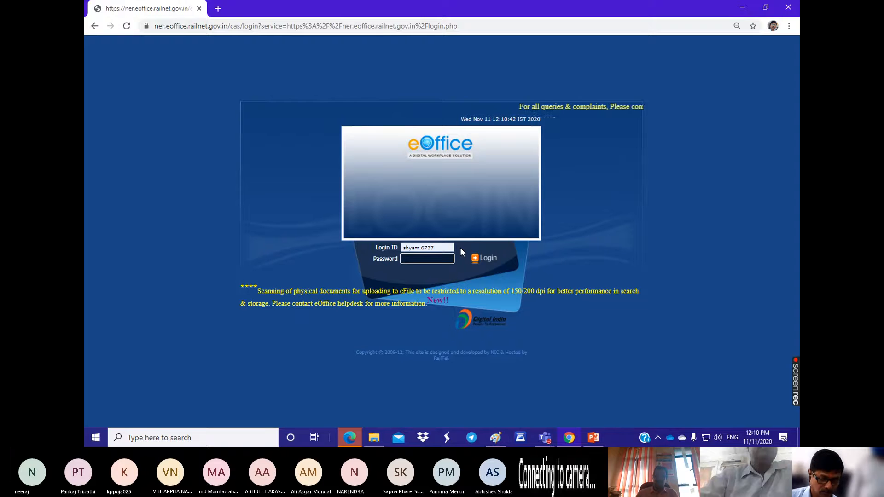
text(•••••••)
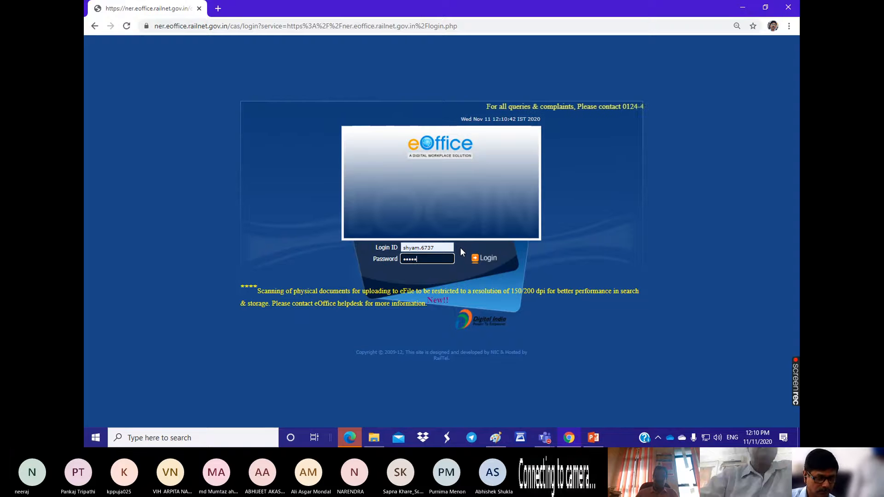
text(•••)
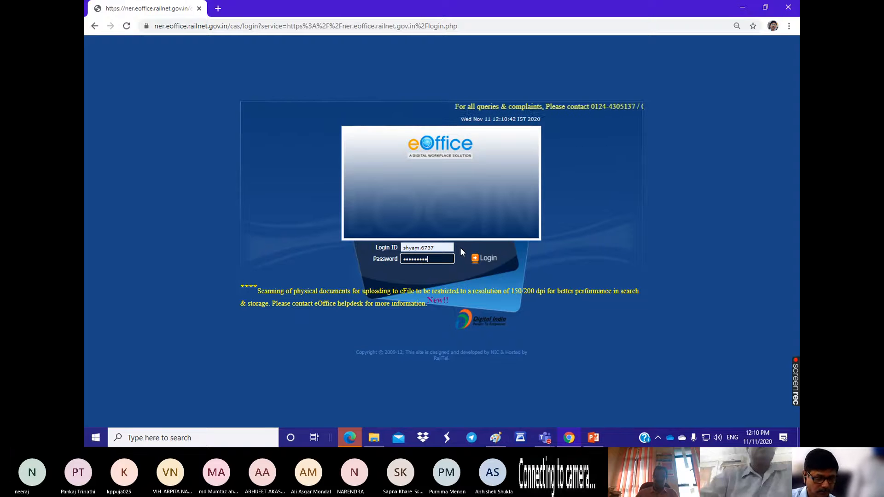
click(479, 259)
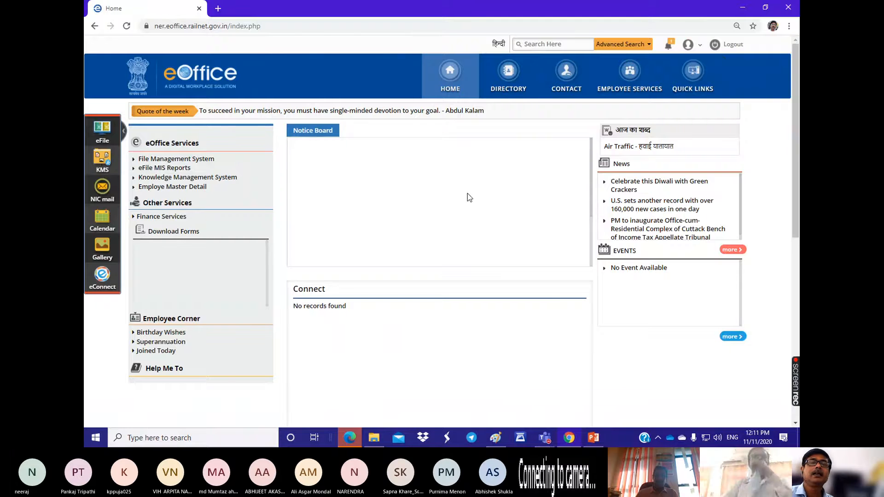
Step: Switch the eOffice portal's language to Hindi and back to English
click(497, 46)
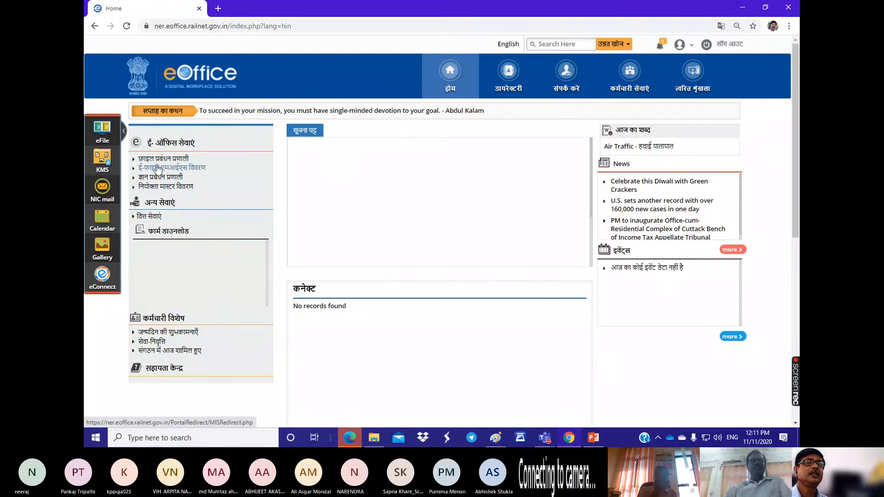
click(504, 49)
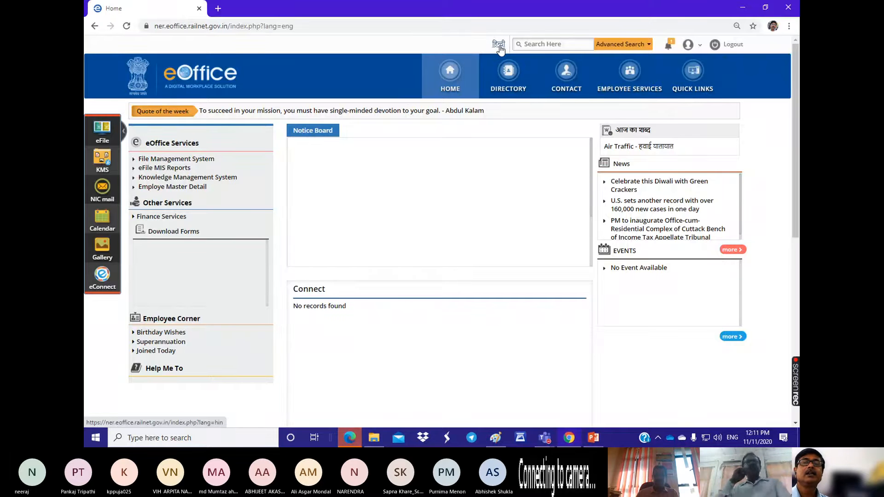
click(496, 46)
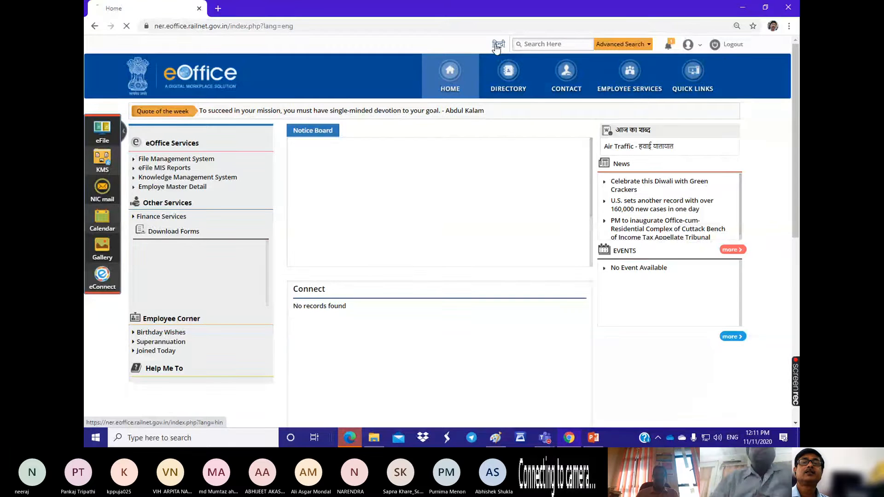
click(512, 45)
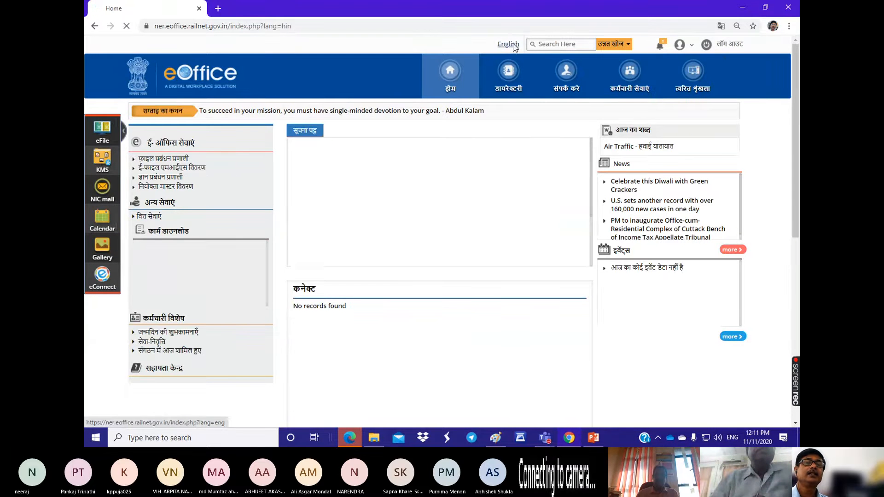
Step: Open the File Management System and bring up the Browse & Diarise form under Receipts
click(157, 161)
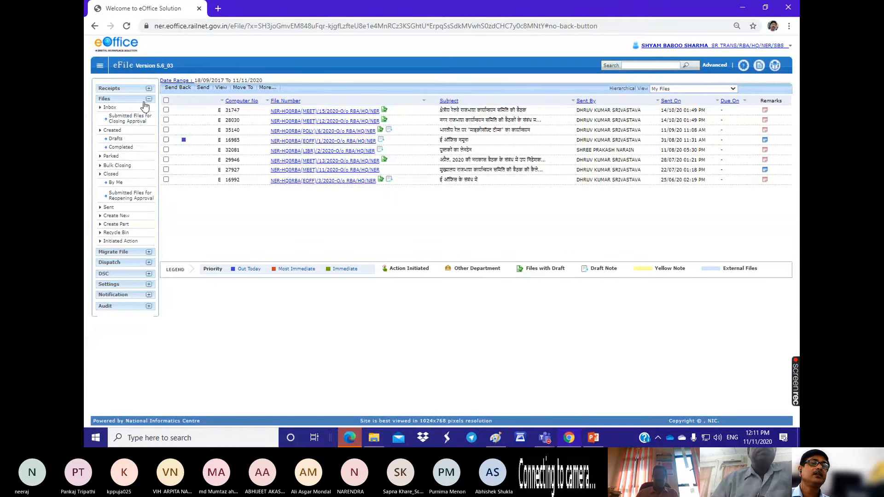
click(109, 88)
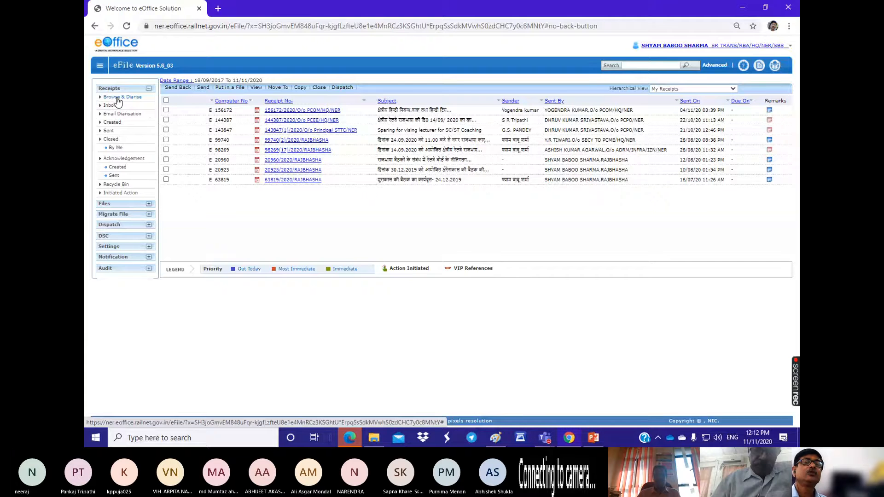
click(117, 98)
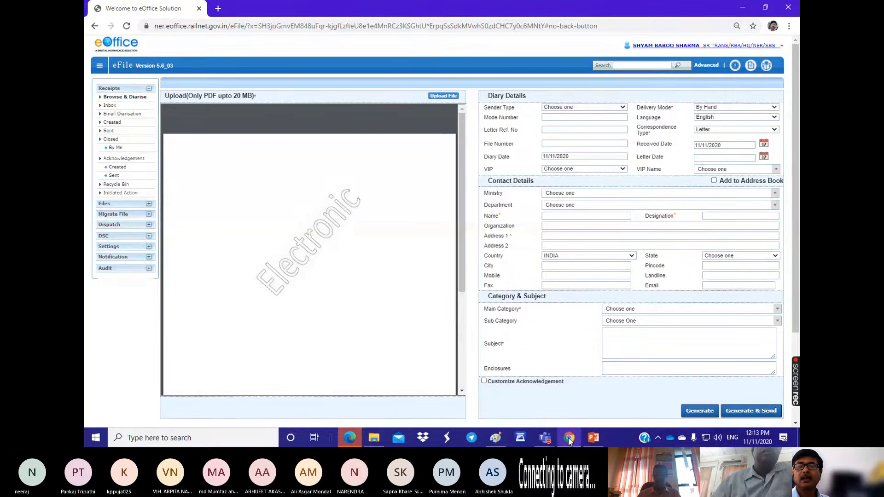
Step: Switch to the Microsoft Teams meeting to check its participants, and return to eFile in Chrome
mouse_move(545, 438)
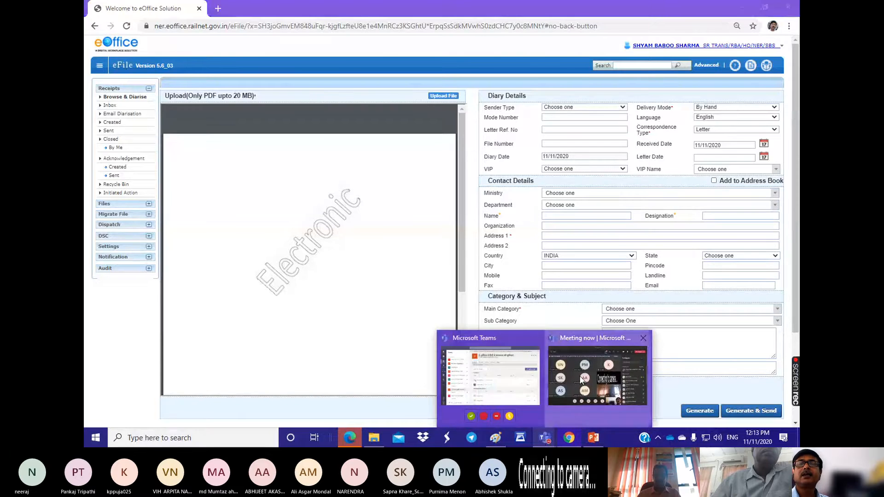
click(598, 374)
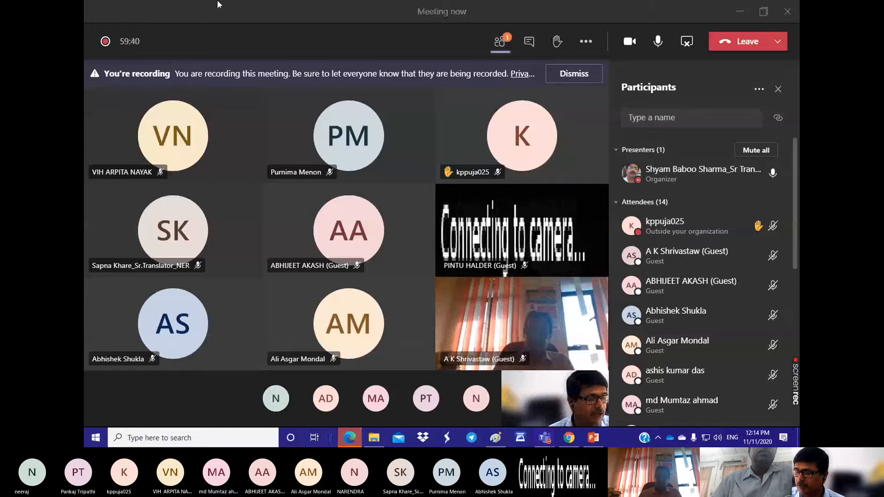
mouse_move(217, 1)
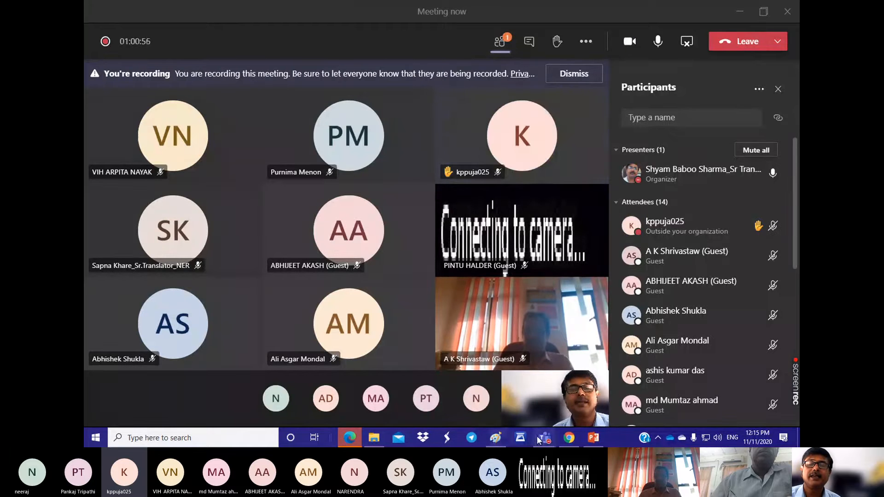
mouse_move(545, 441)
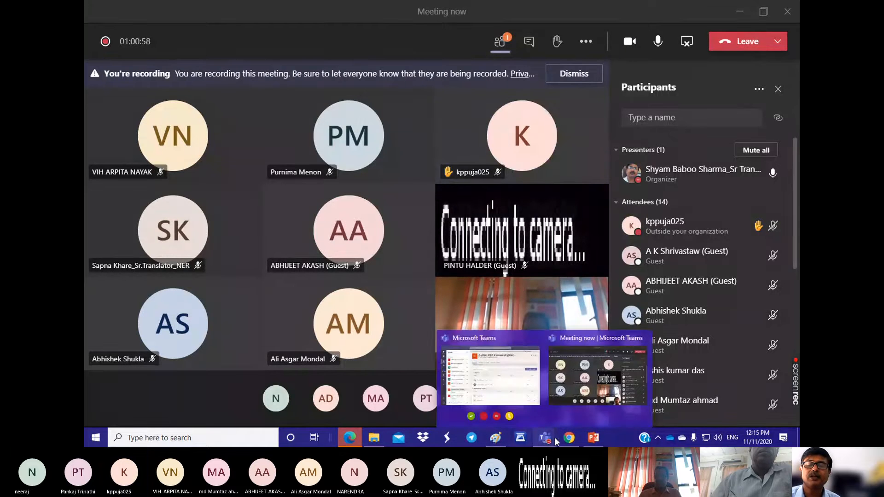
mouse_move(510, 390)
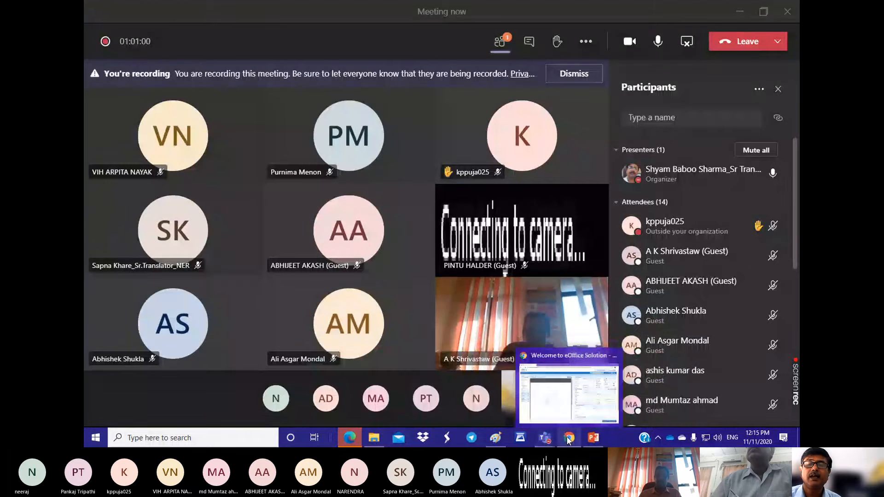
click(569, 440)
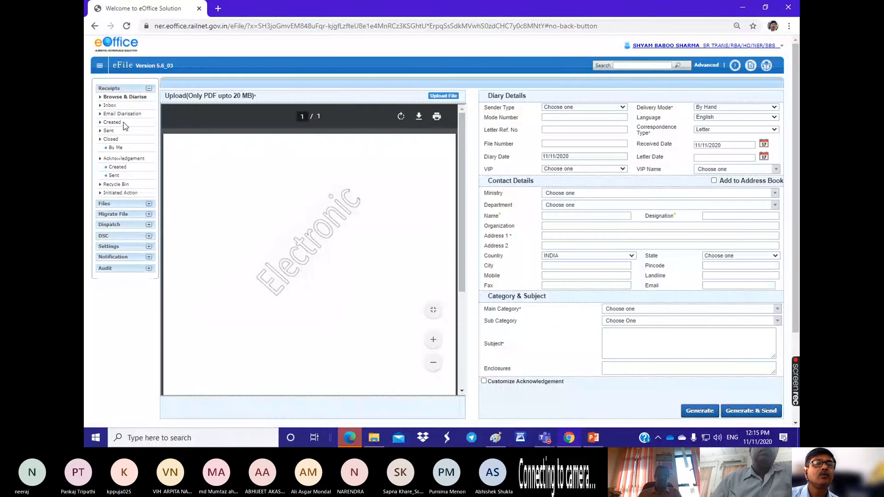
Step: View the Email Diarisation list under Receipts and reopen the Browse & Diarise form to examine its upload preview
scroll(125, 126, up, 2)
scroll(125, 126, up, 2)
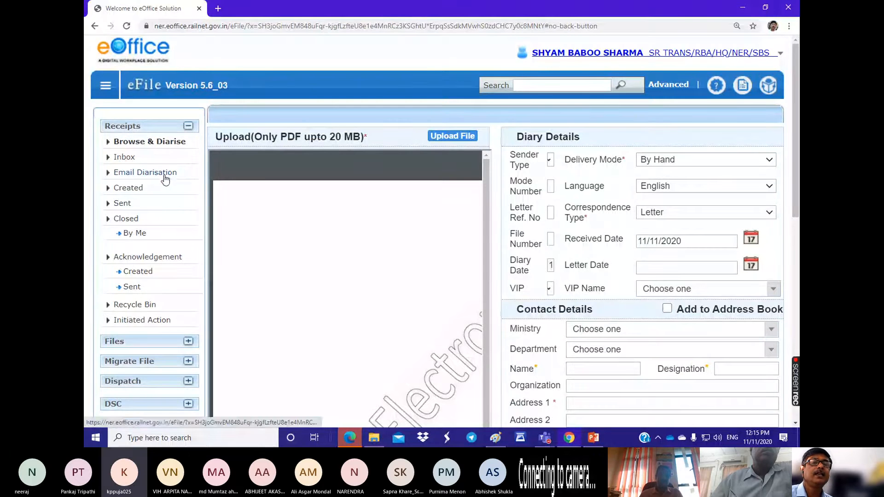
click(150, 173)
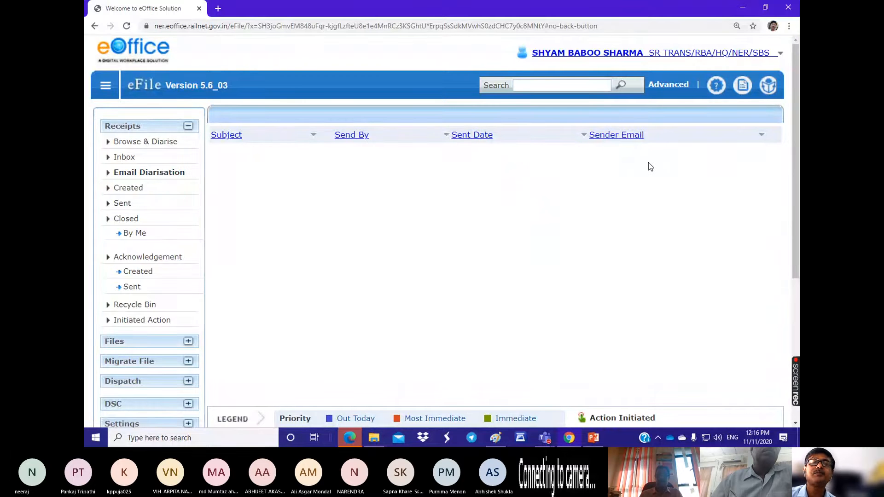
click(139, 142)
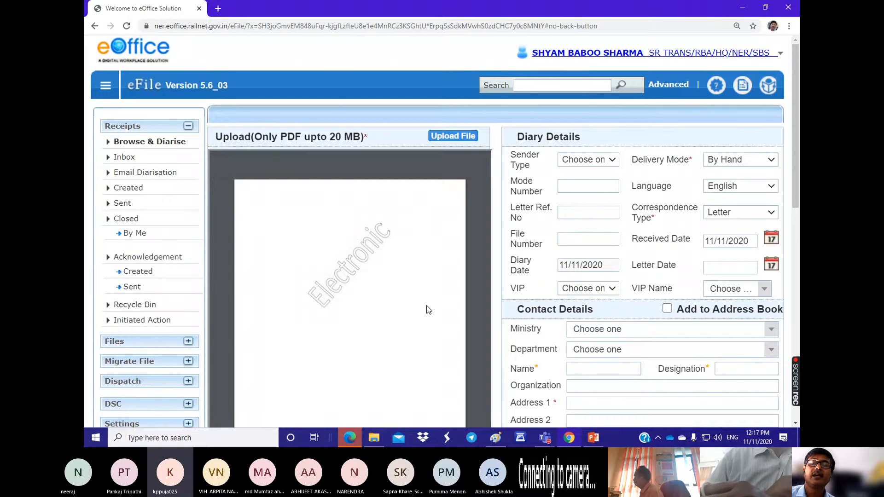
scroll(426, 305, down, 2)
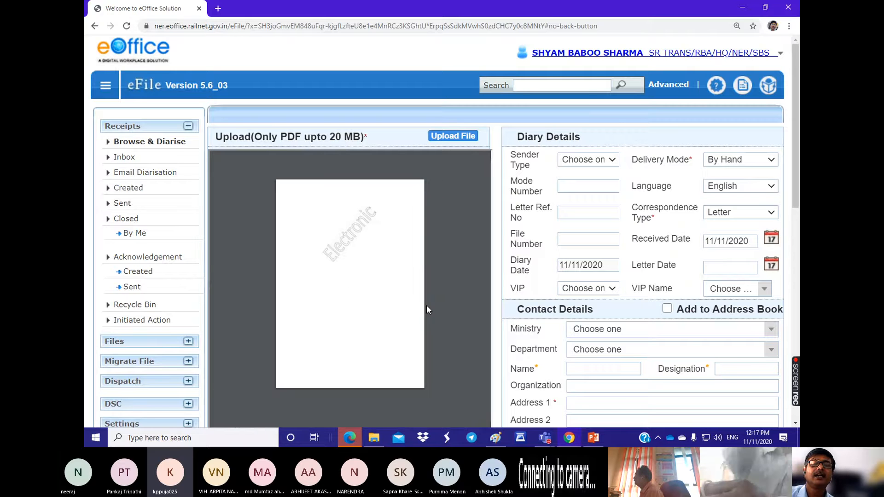
scroll(426, 306, up, 1)
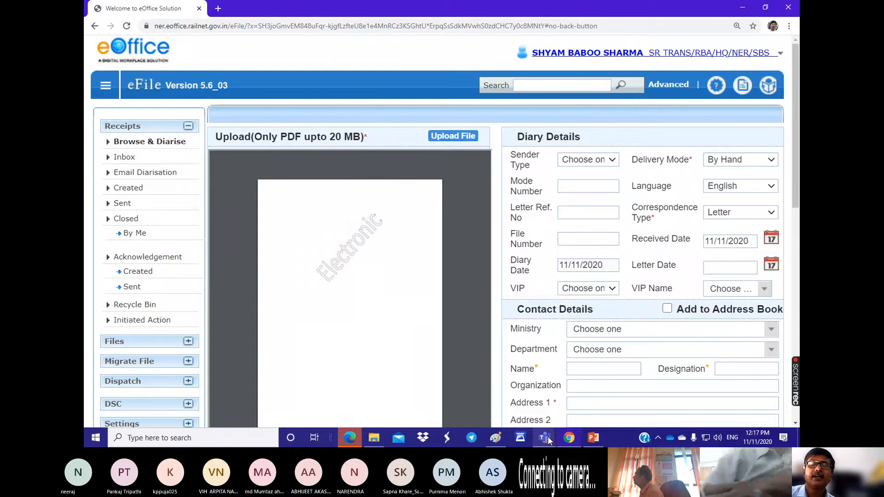
Step: Check the lobby and raised hands in the Microsoft Teams meeting, and return to the Browse & Diarise form in Chrome
mouse_move(548, 441)
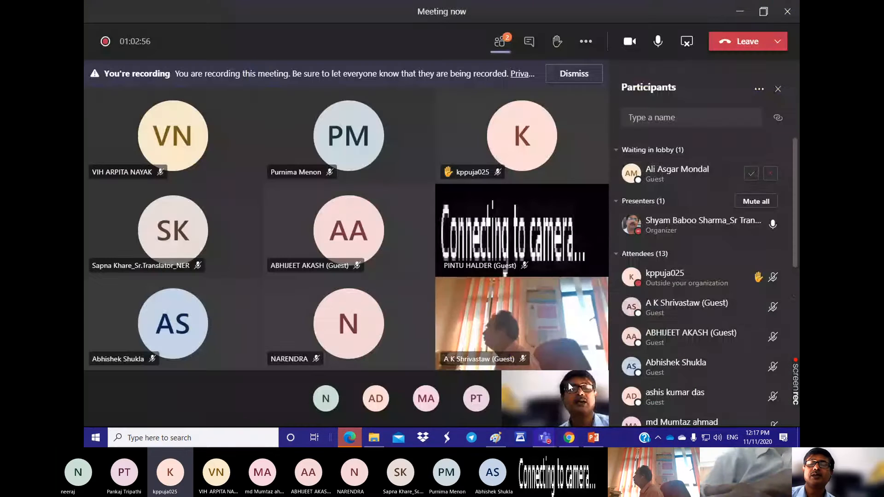
click(568, 382)
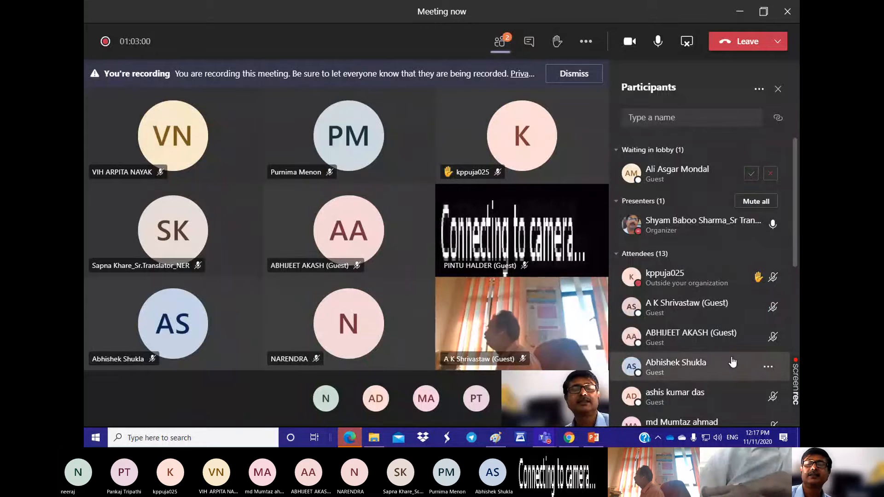
click(569, 437)
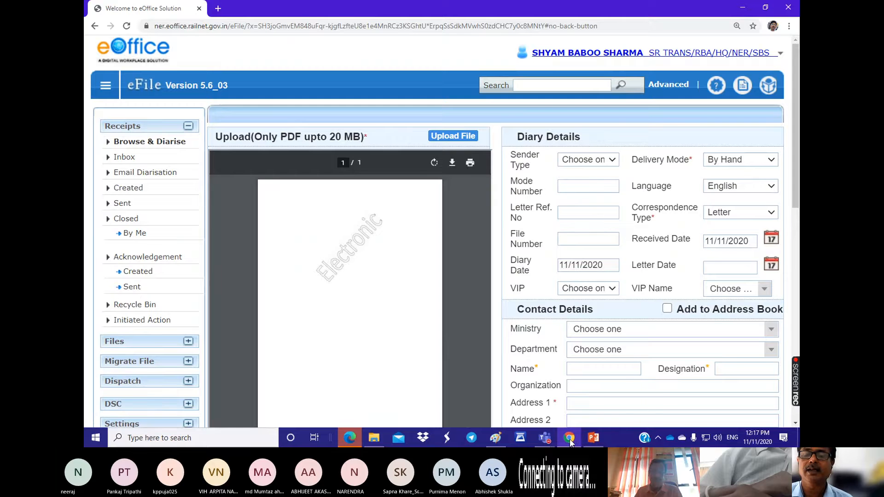
mouse_move(545, 438)
click(581, 398)
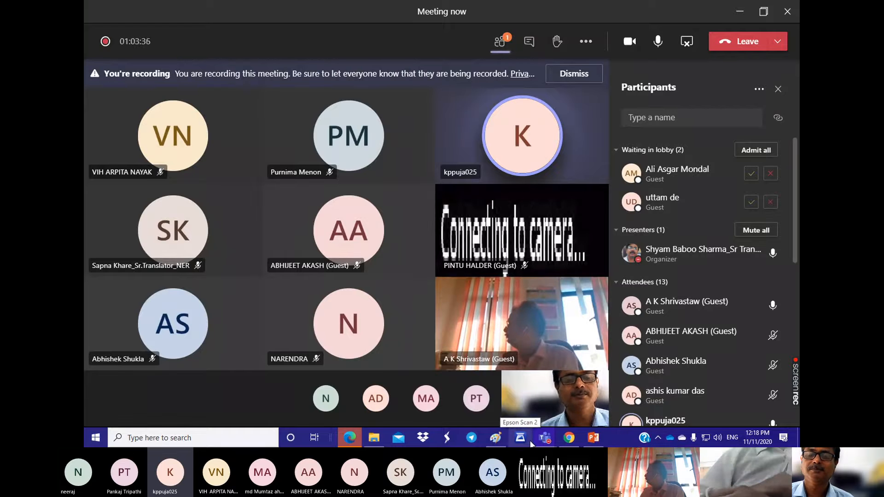
mouse_move(544, 438)
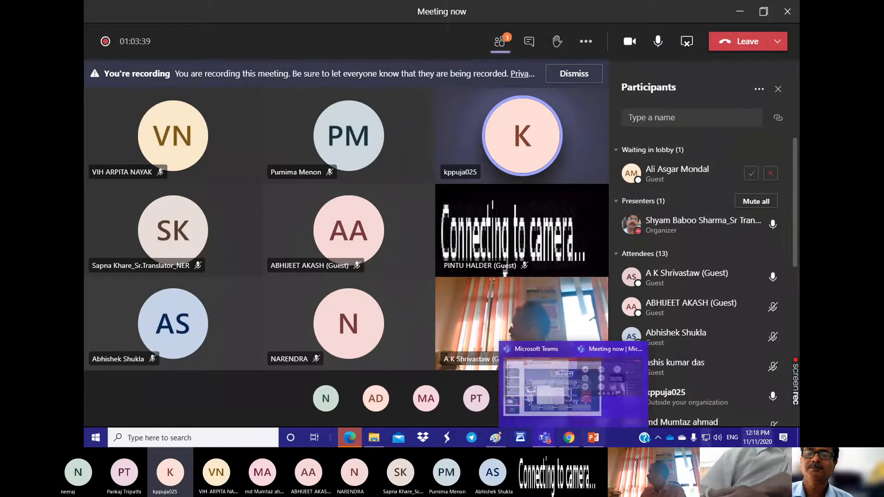
click(569, 437)
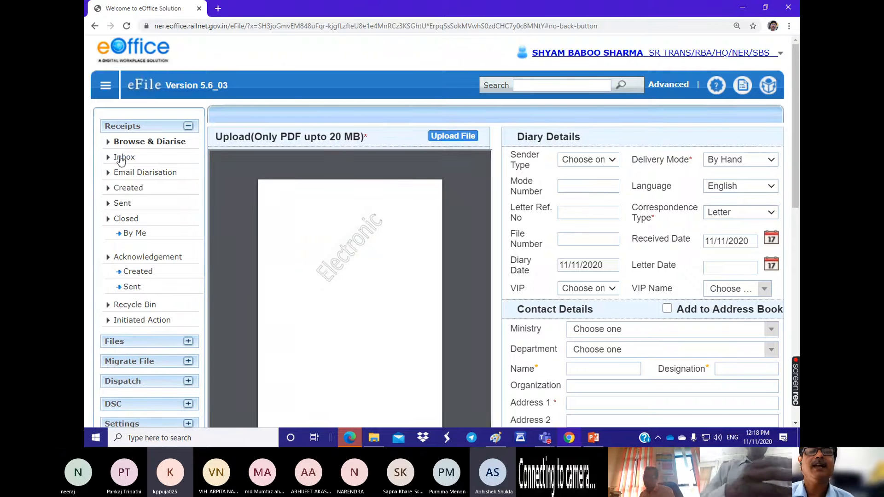
Step: Switch to the Microsoft Teams meeting, admit everyone waiting in the lobby, and return to the eFile form in Chrome
click(129, 142)
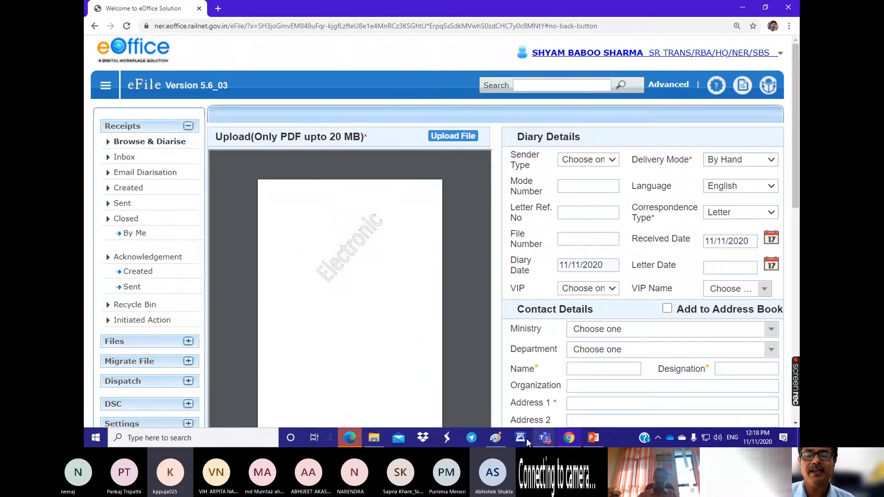
mouse_move(550, 441)
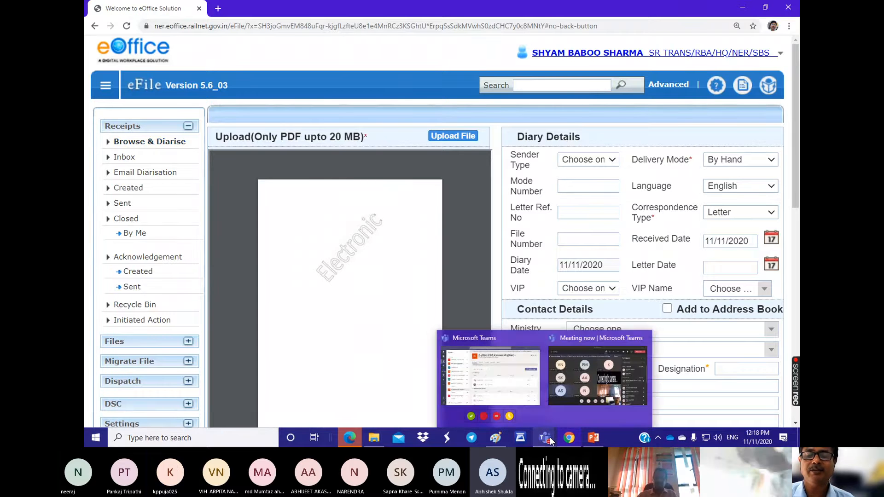
click(565, 396)
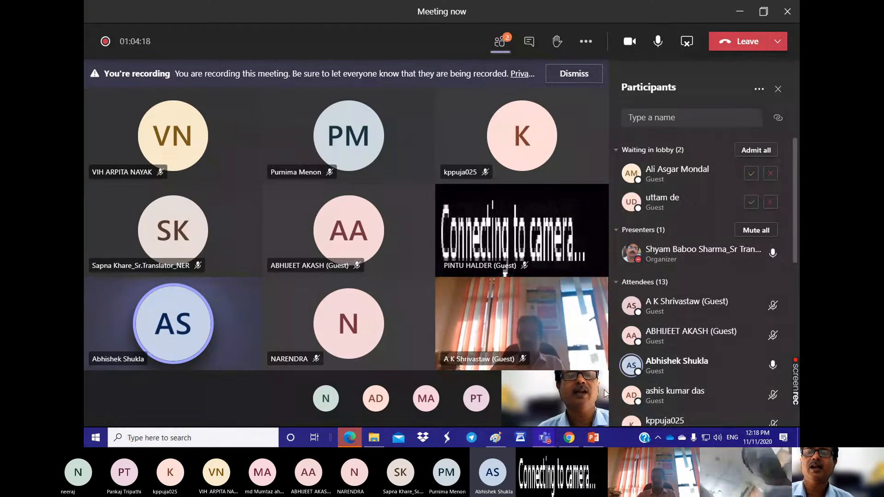
click(756, 151)
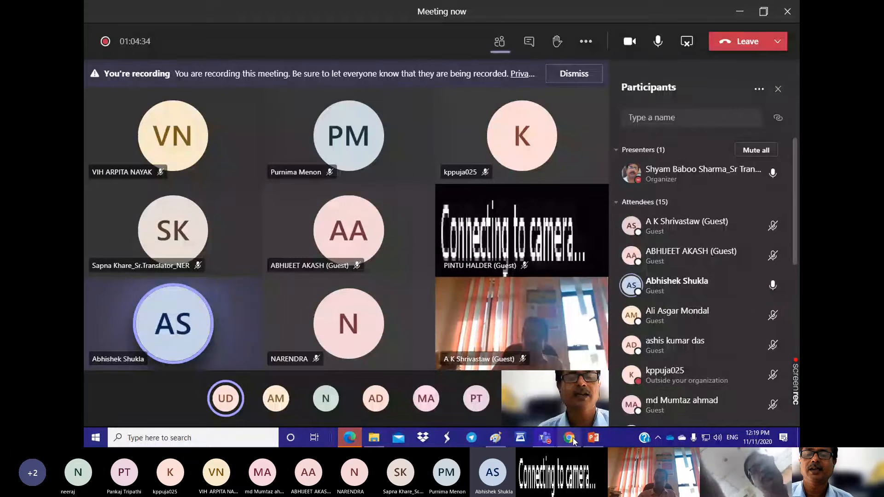
mouse_move(567, 440)
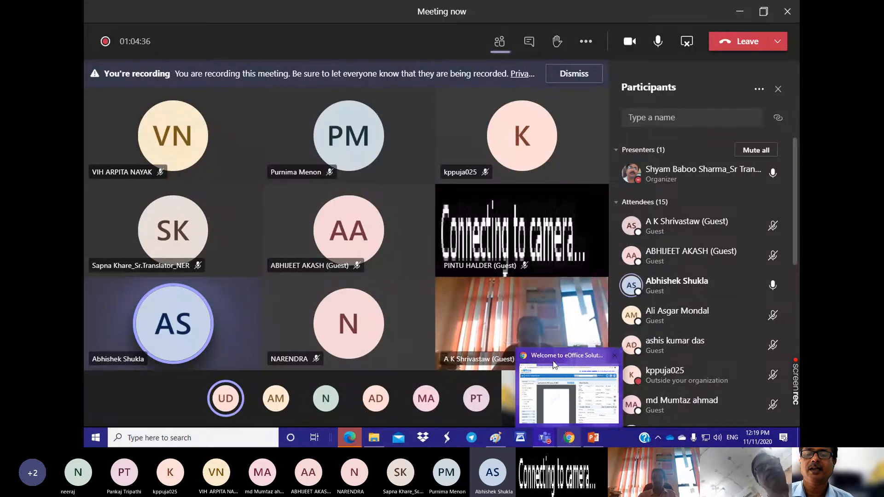
mouse_move(554, 365)
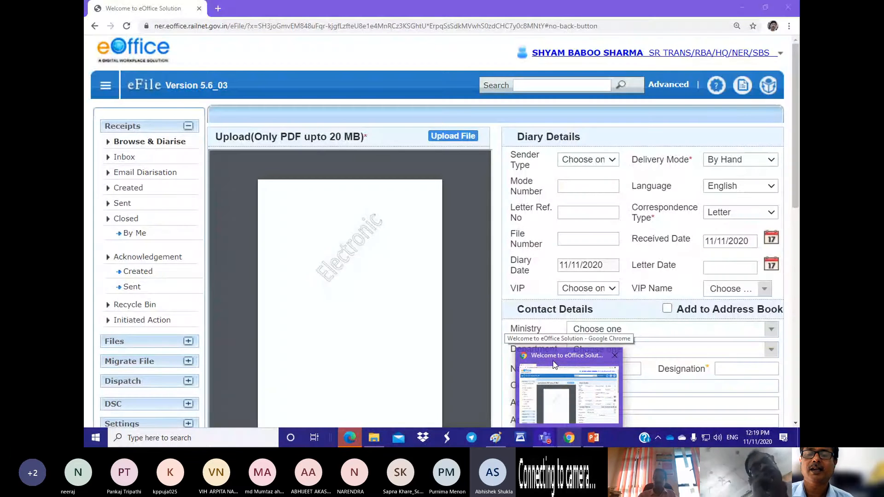
click(554, 364)
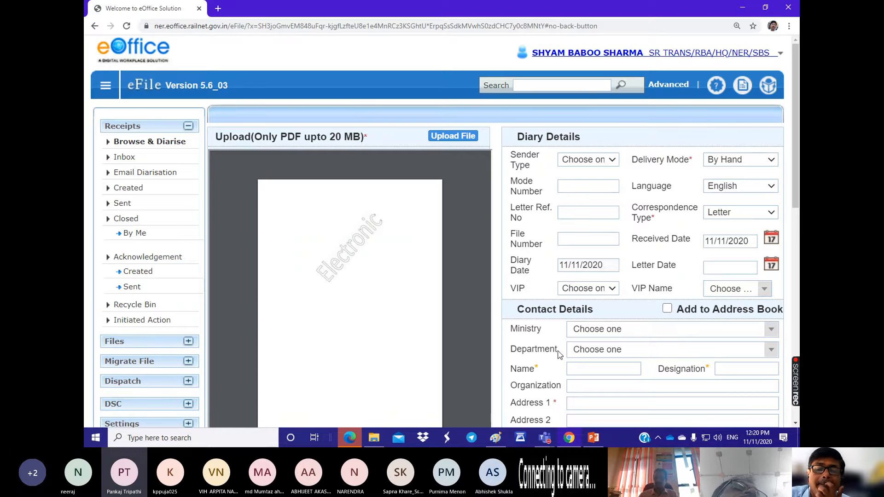
Step: Check the Microsoft Teams meeting and the team's member list, and return to the Browse & Diarise form in Chrome
mouse_move(570, 441)
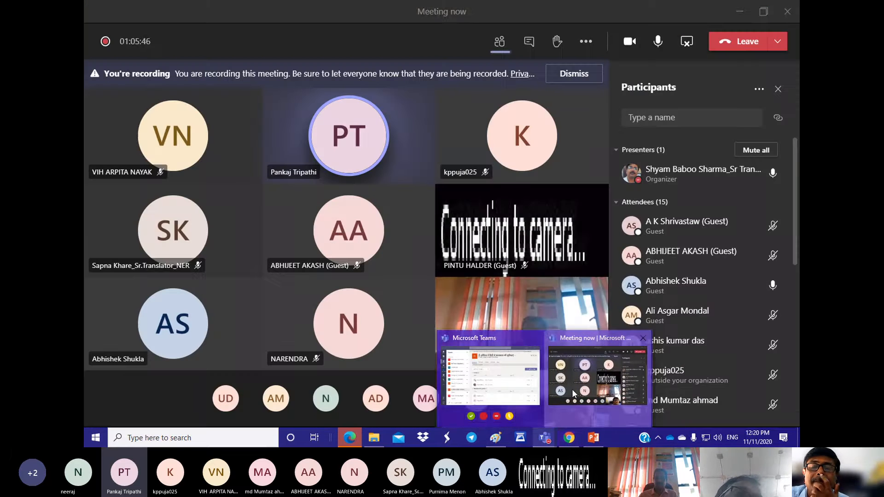
click(572, 388)
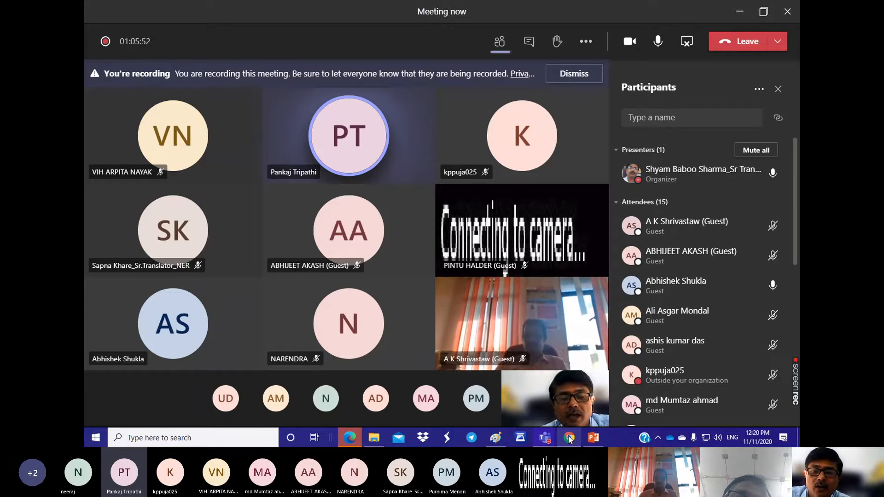
mouse_move(569, 438)
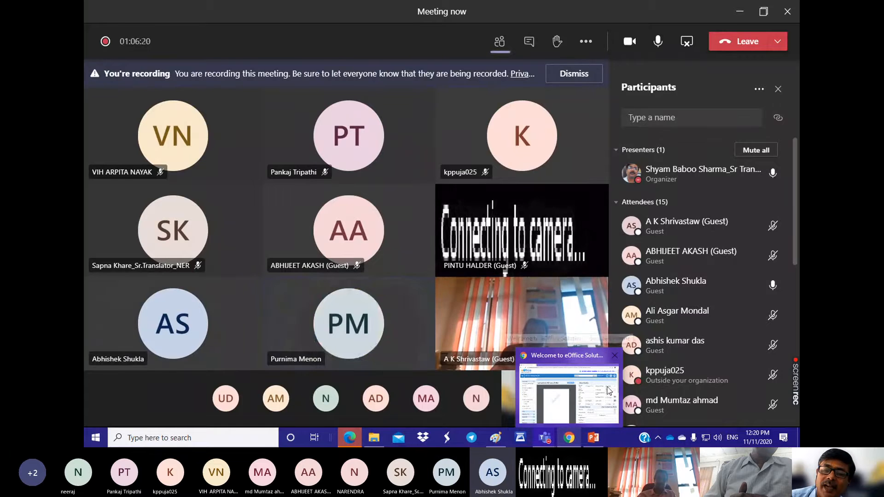
mouse_move(579, 369)
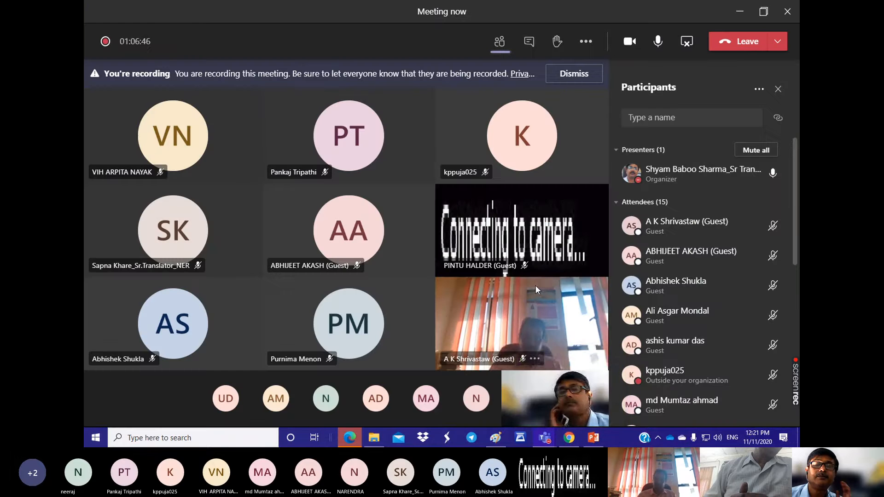
click(544, 438)
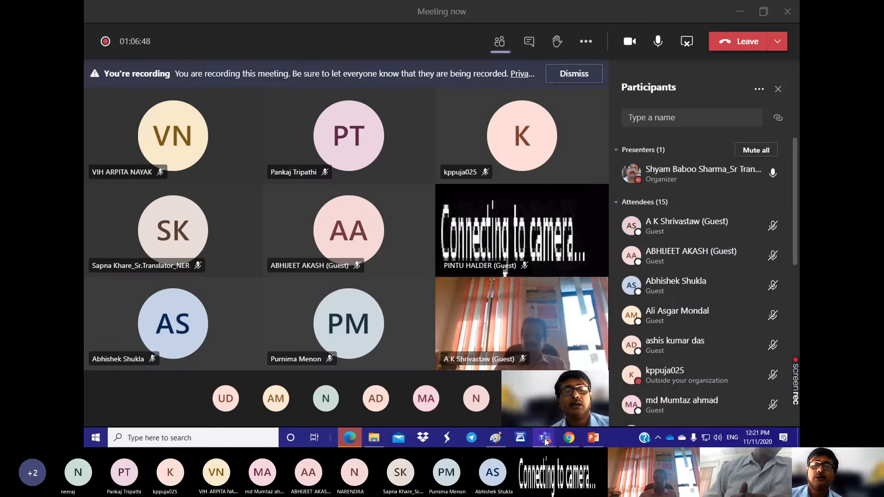
click(498, 389)
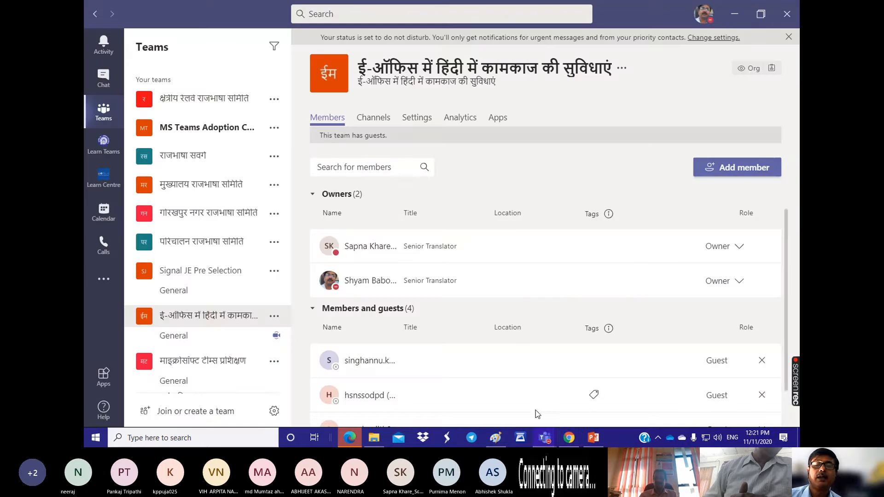
click(569, 440)
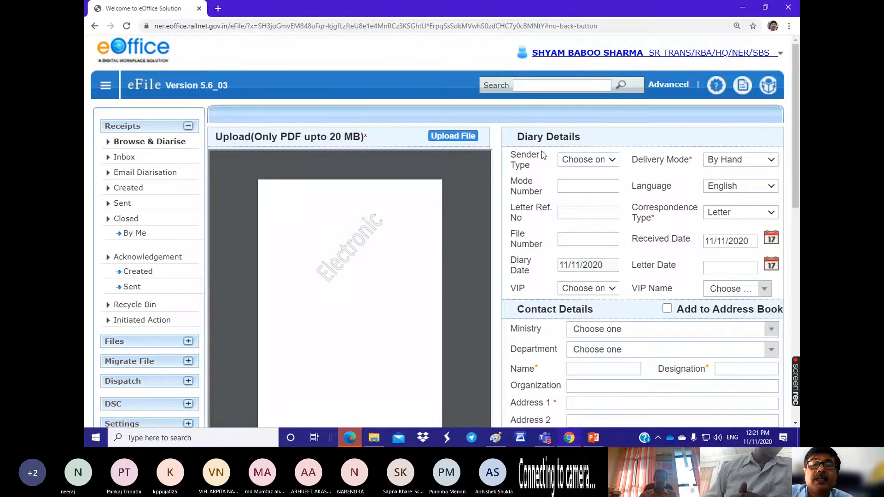
Step: Reduce the page zoom by one level and open the file chooser for the receipt's PDF upload
mouse_move(276, 183)
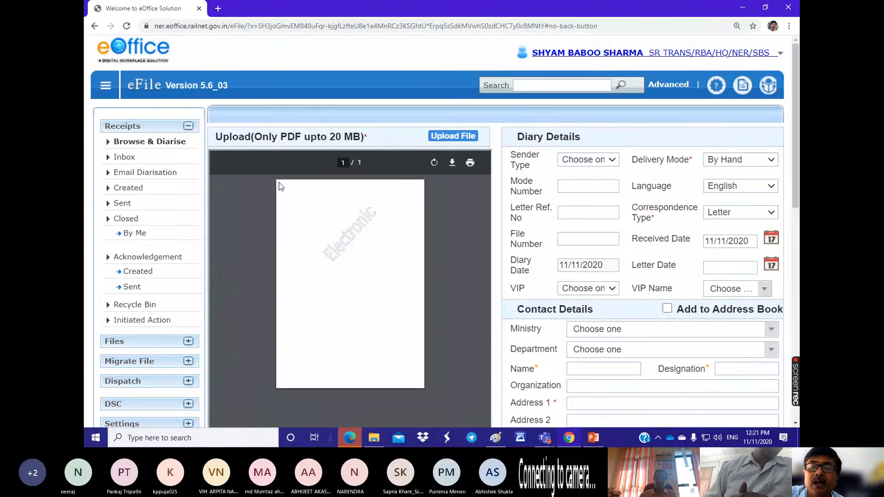
key(ctrl+minus)
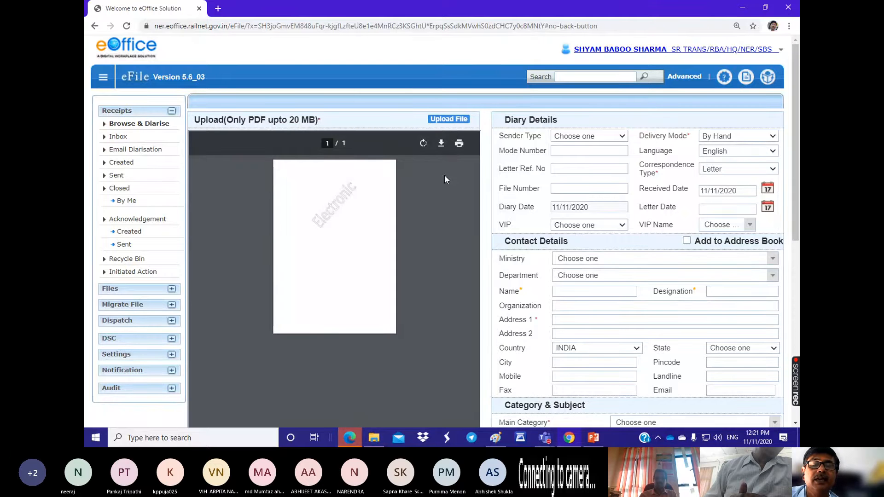
click(444, 122)
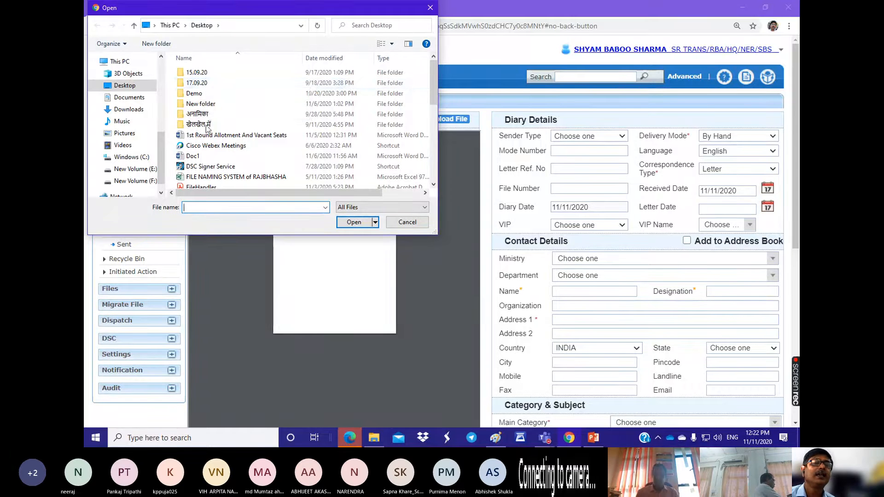
Step: Check New Volume (E:) and New Volume (F:) for the upload file, and open the OneDrive - Ministry of Railway folder
click(123, 172)
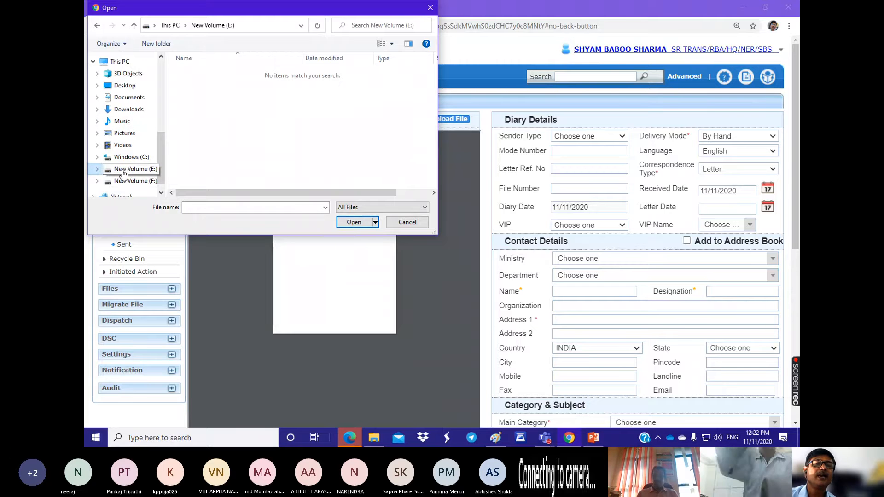
click(138, 182)
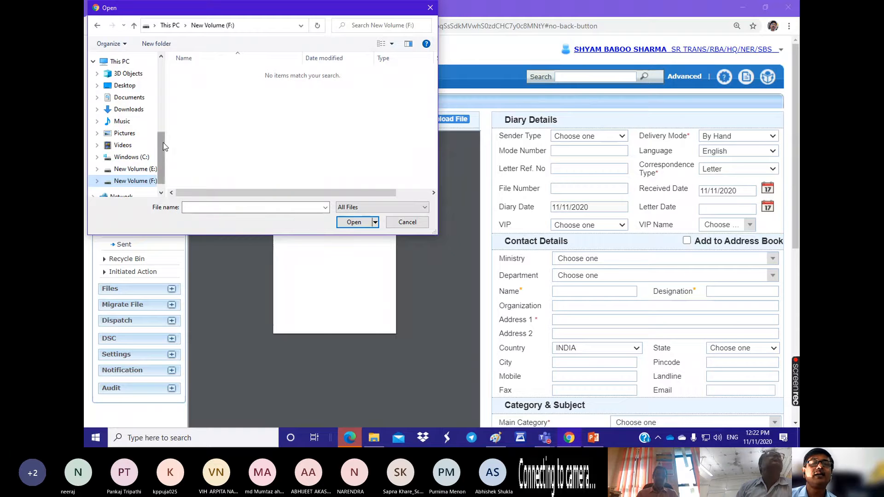
drag(163, 142, 169, 73)
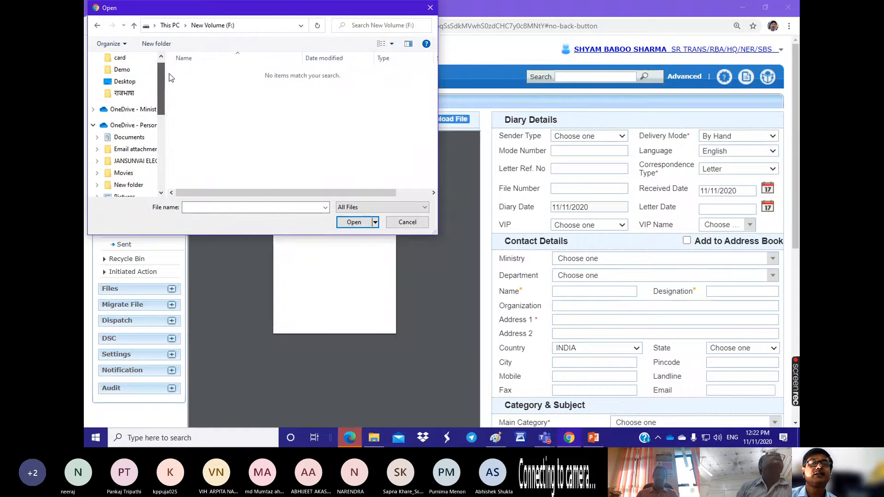
click(124, 110)
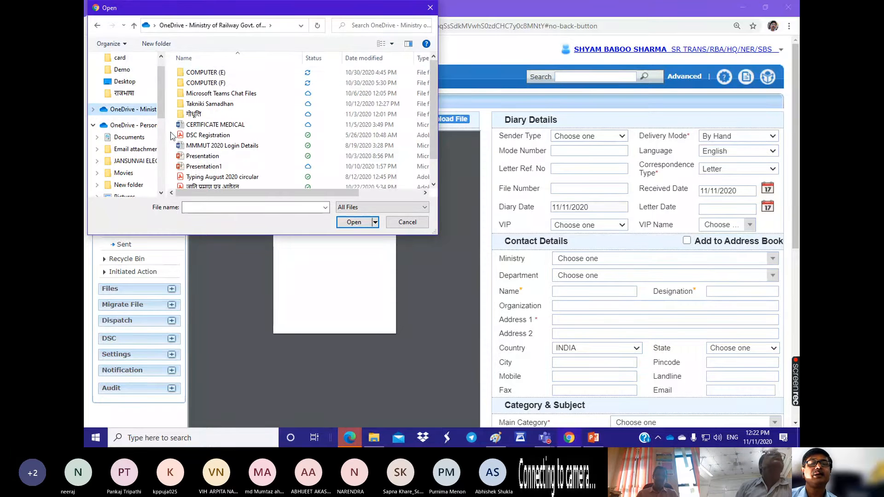
scroll(164, 120, down, 1)
scroll(163, 121, down, 5)
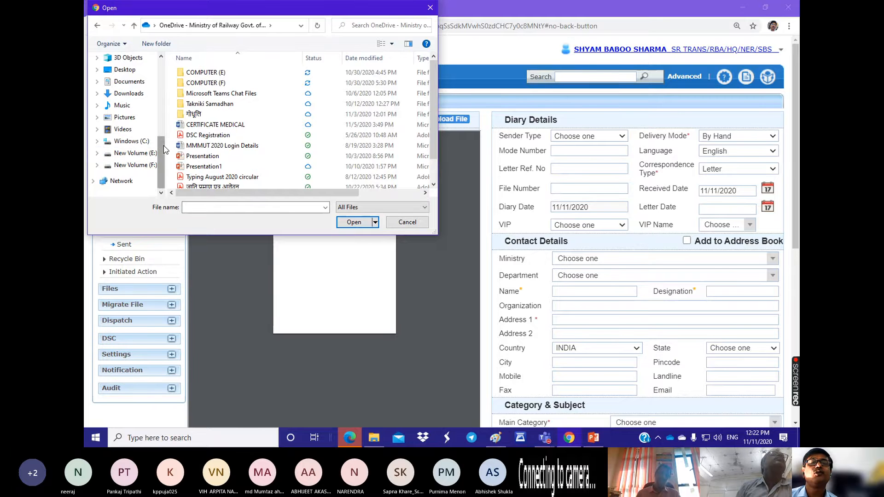
drag(164, 145, 169, 84)
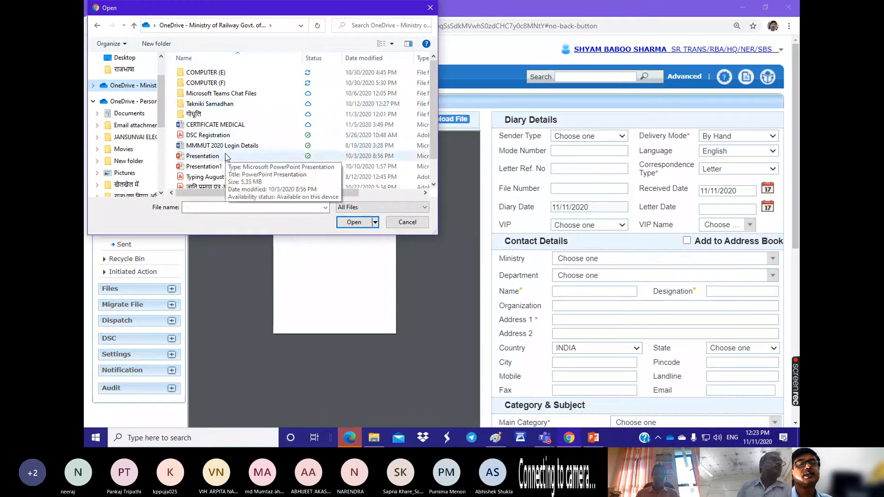
Step: Look through the COMPUTER (E) folder and its MEETINGS and UNICODE subfolders, and return to the OneDrive root folder
click(198, 75)
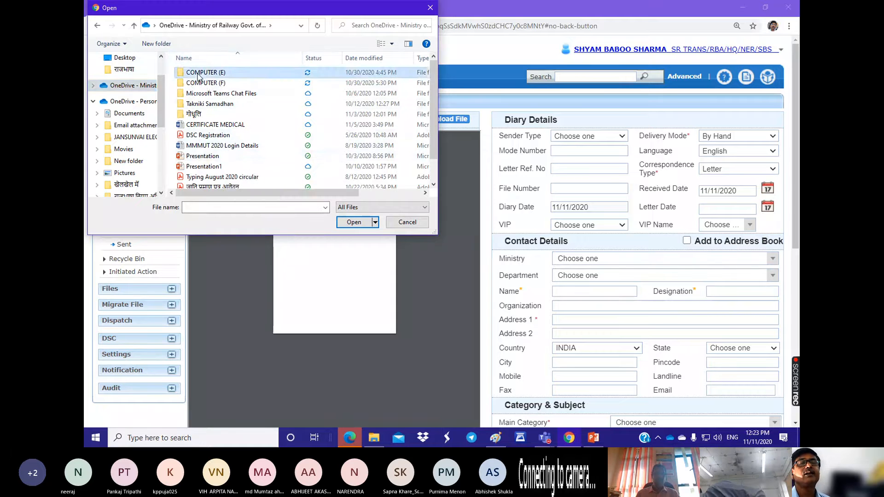
double_click(199, 76)
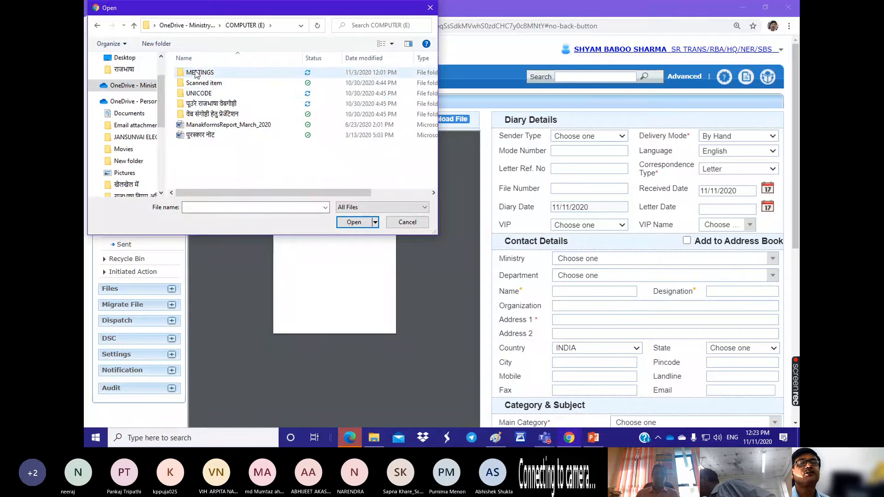
double_click(197, 74)
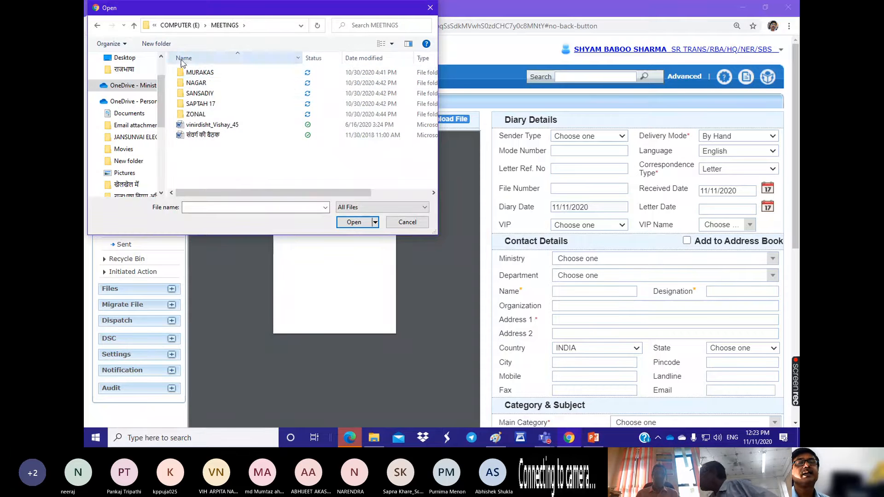
click(187, 26)
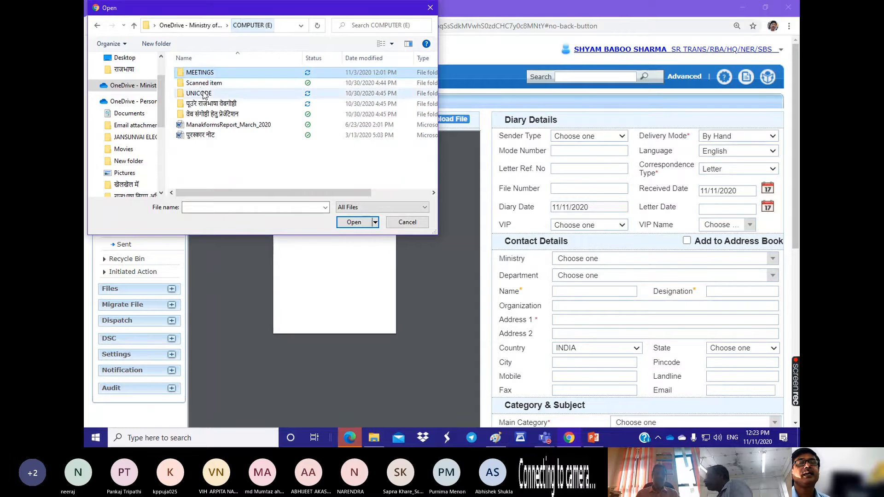
click(197, 94)
double_click(196, 94)
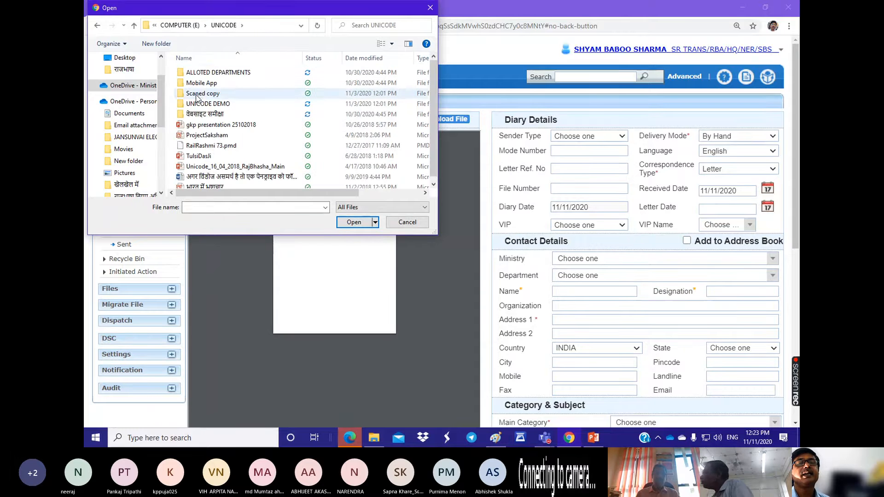
click(183, 27)
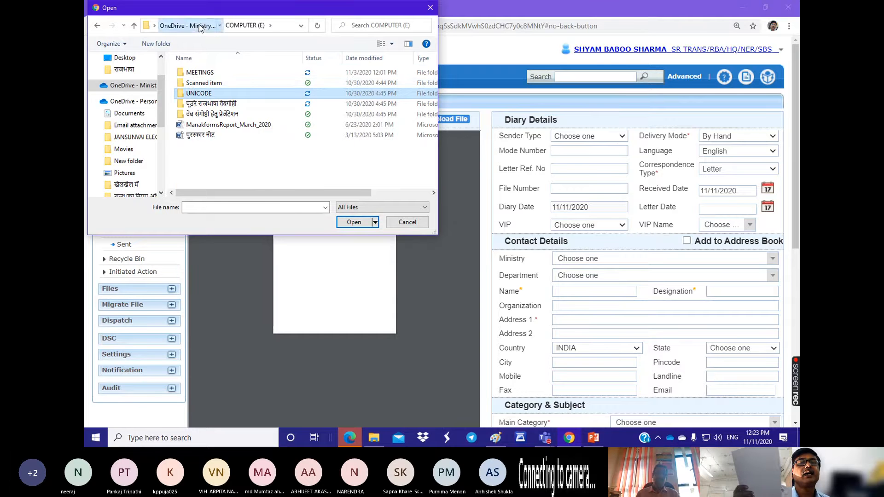
click(197, 28)
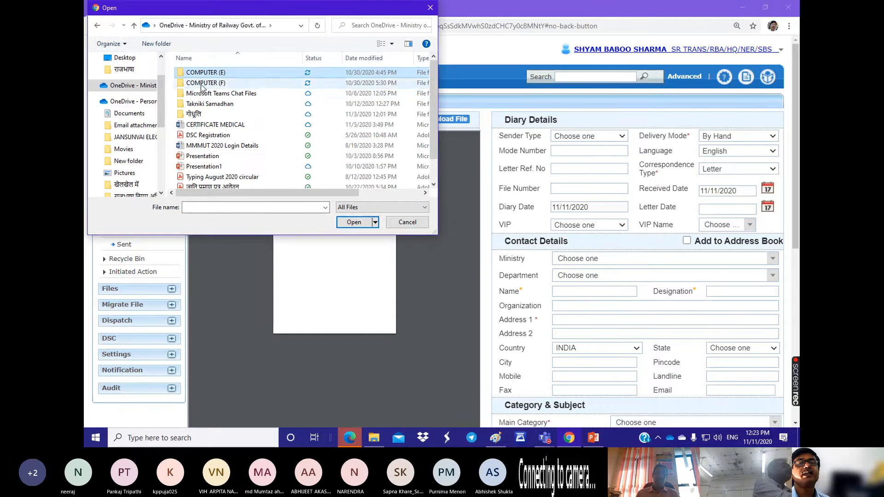
Step: Open the For eoffice folder inside COMPUTER (F) on OneDrive to find the file for upload
double_click(202, 84)
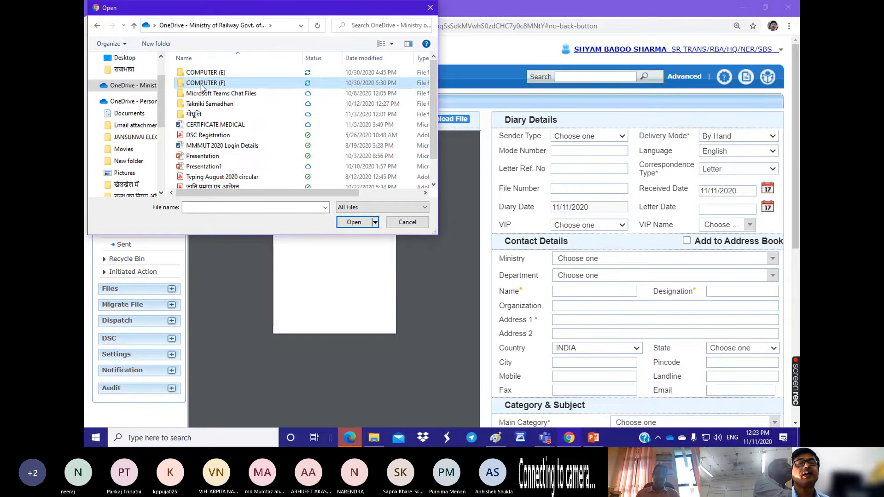
click(200, 27)
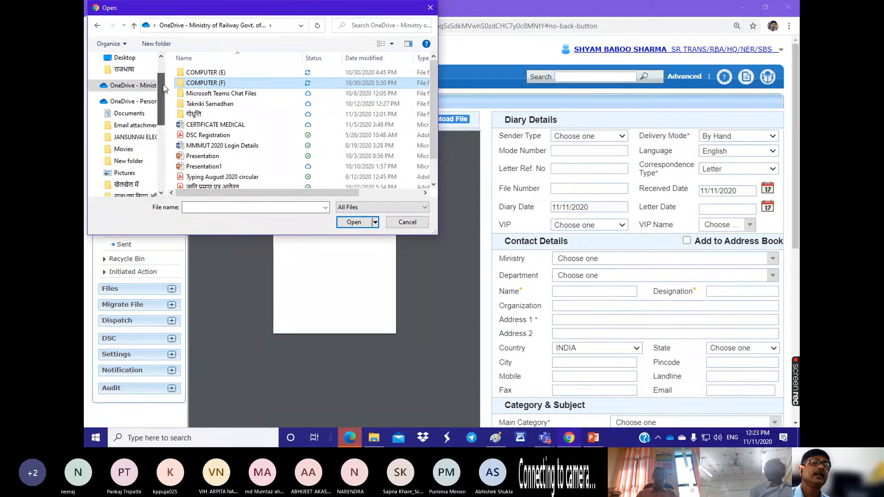
drag(164, 88, 161, 74)
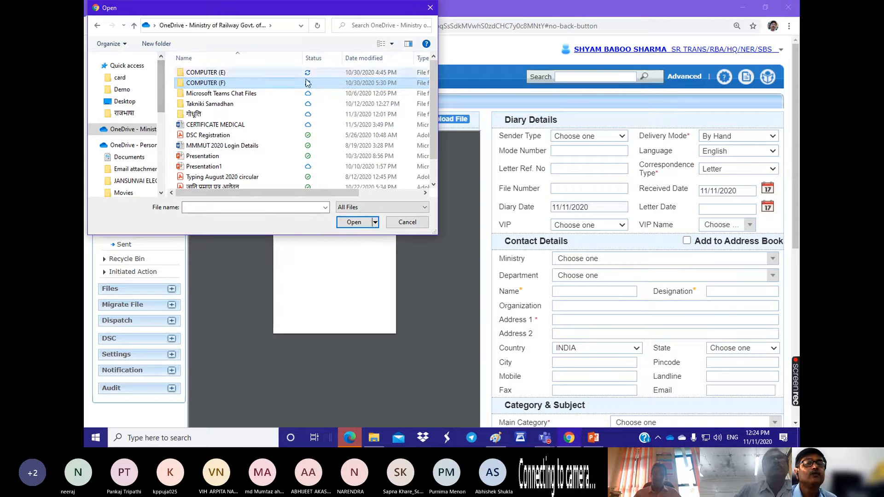
double_click(202, 86)
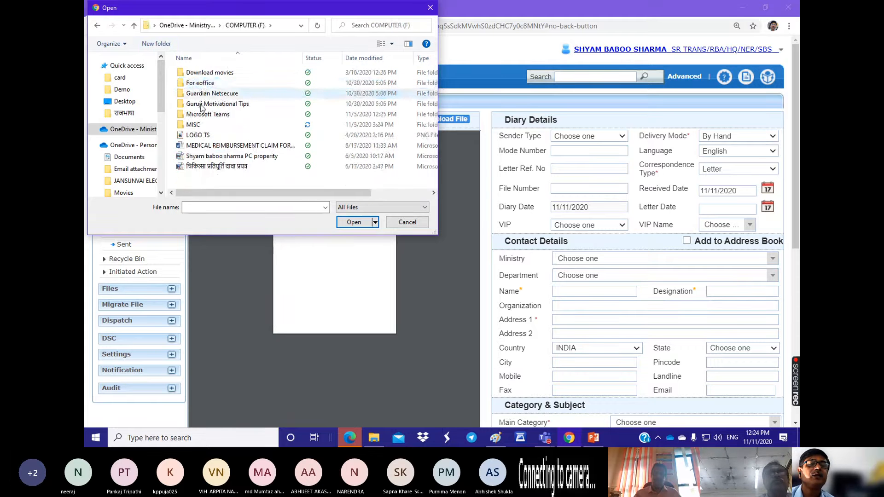
double_click(203, 84)
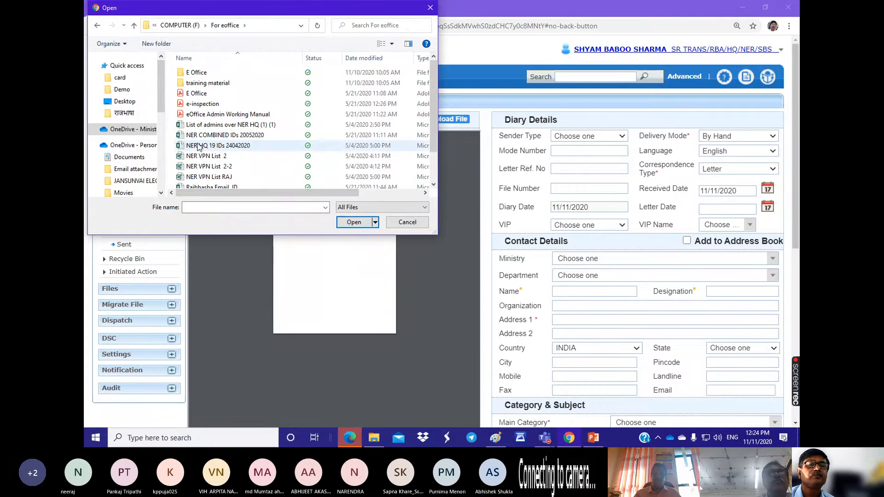
Step: Upload the E Office PDF from the For eoffice folder and skim its preview, returning to the first page
click(195, 95)
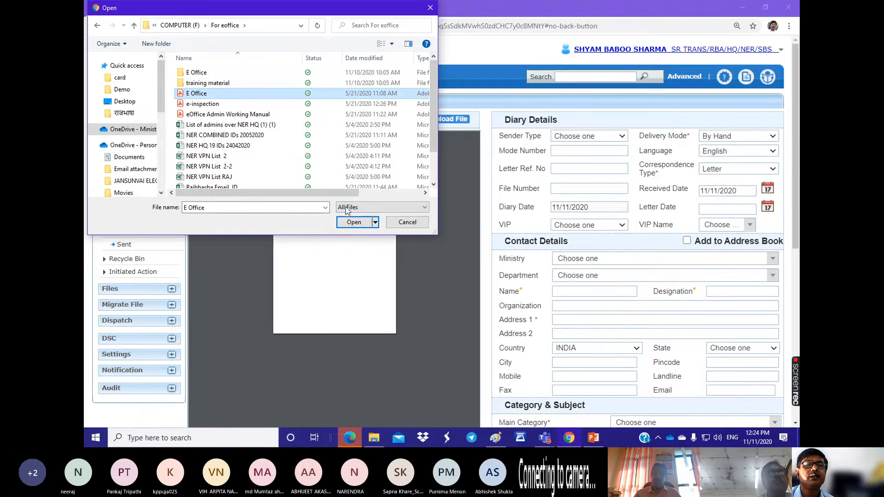
click(355, 225)
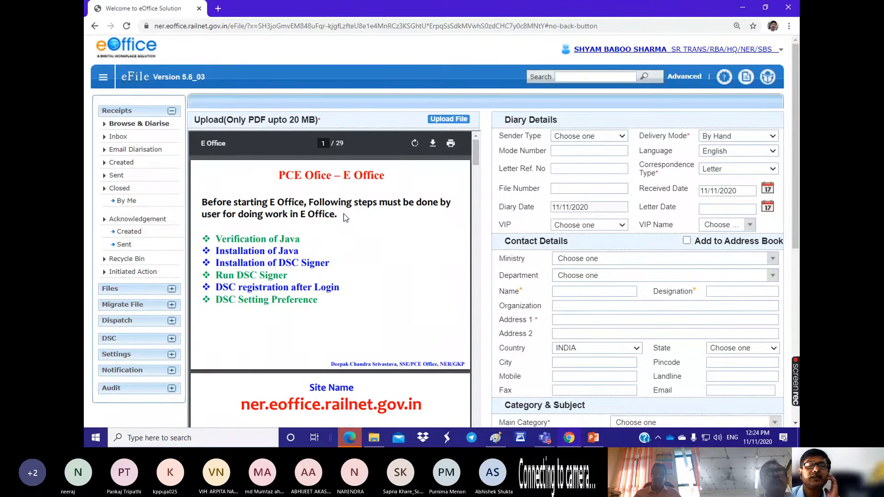
scroll(343, 214, down, 8)
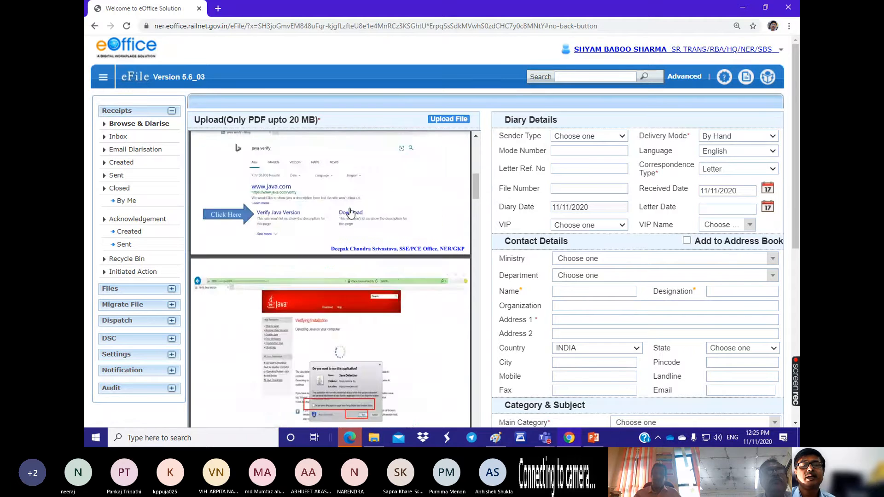
scroll(353, 209, up, 5)
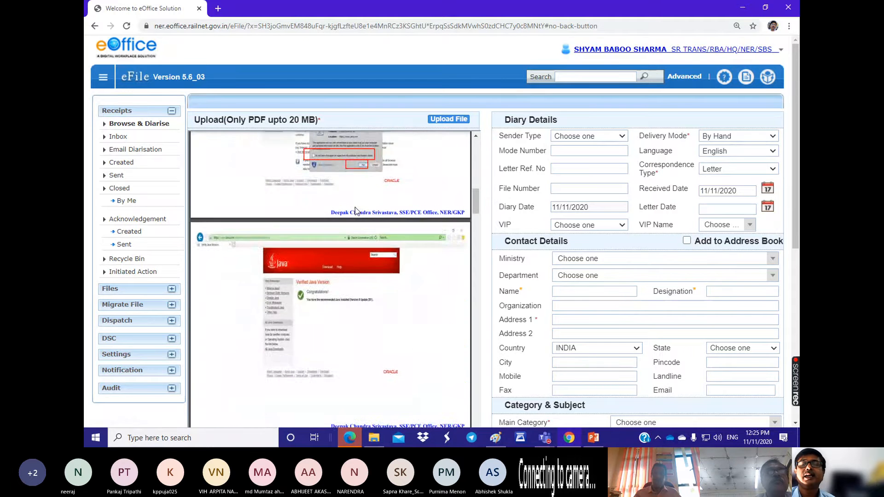
scroll(355, 210, up, 5)
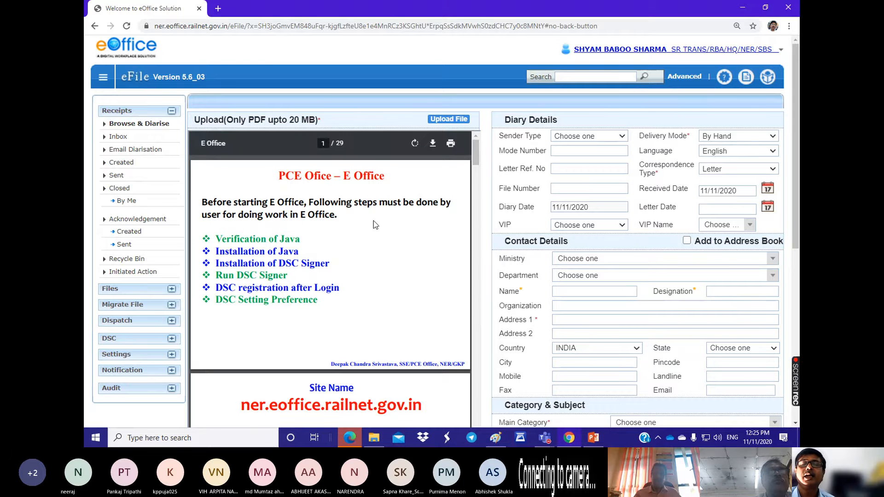
Step: Check the Sender Type options and point out the mandatory markers on Delivery Mode, Name, Address 1 and Designation
click(623, 138)
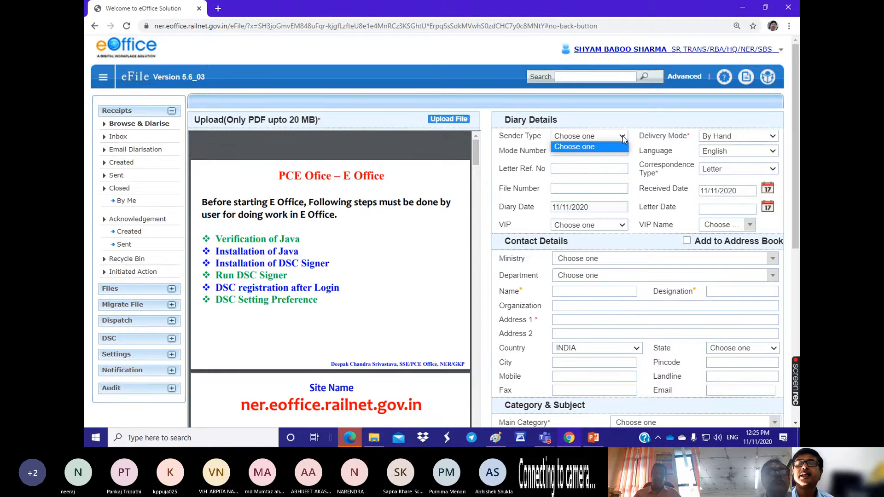
click(622, 138)
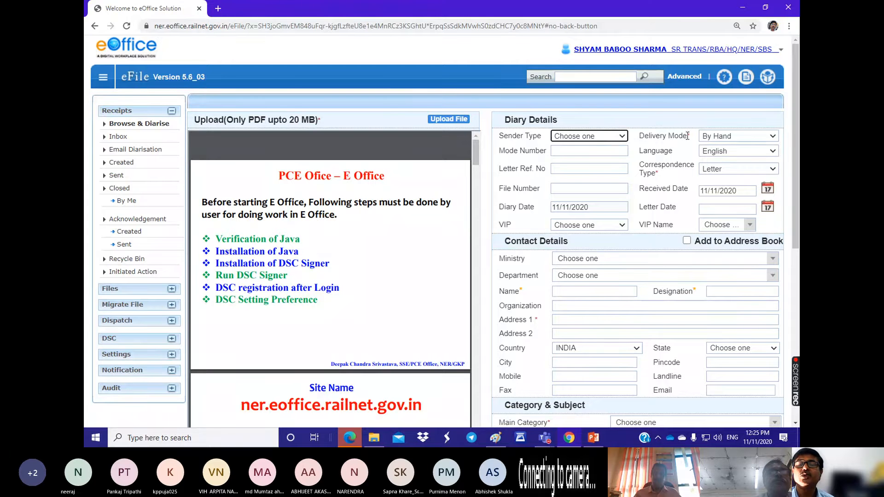
click(687, 135)
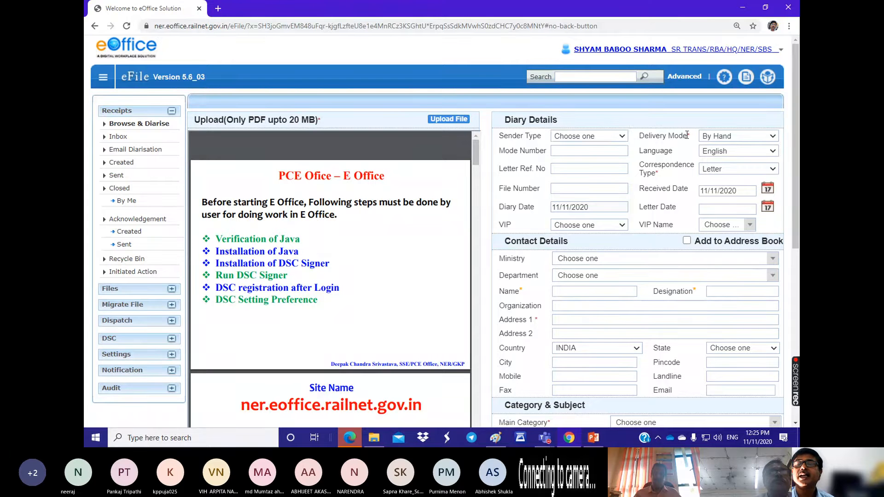
double_click(520, 289)
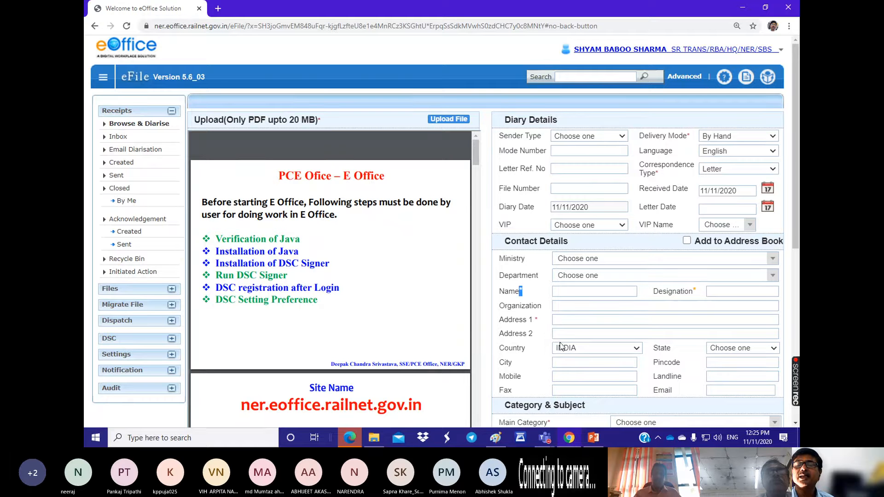
double_click(536, 320)
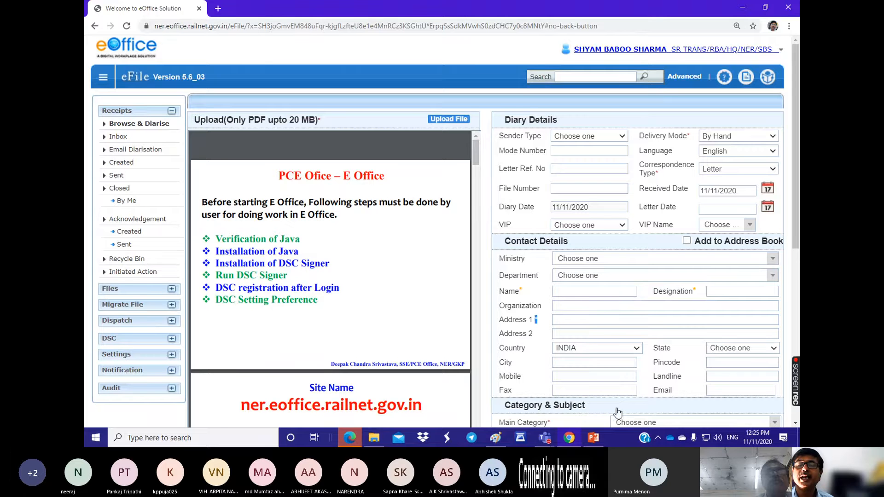
double_click(520, 291)
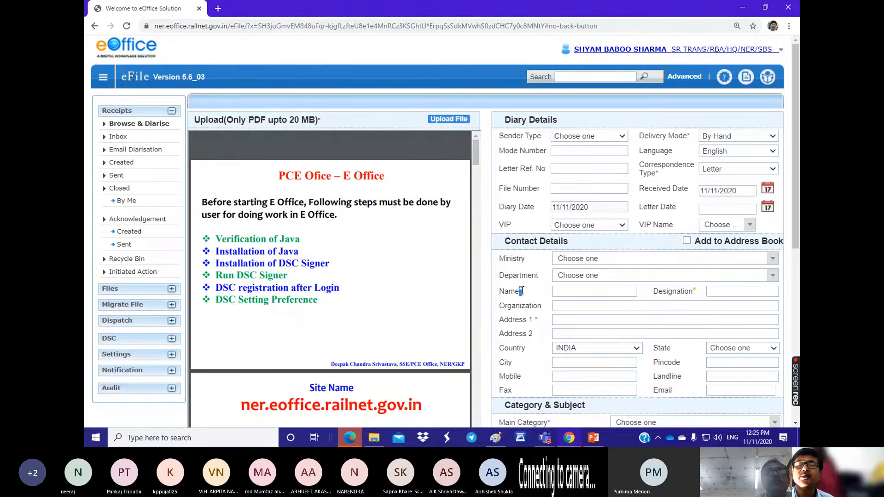
double_click(694, 290)
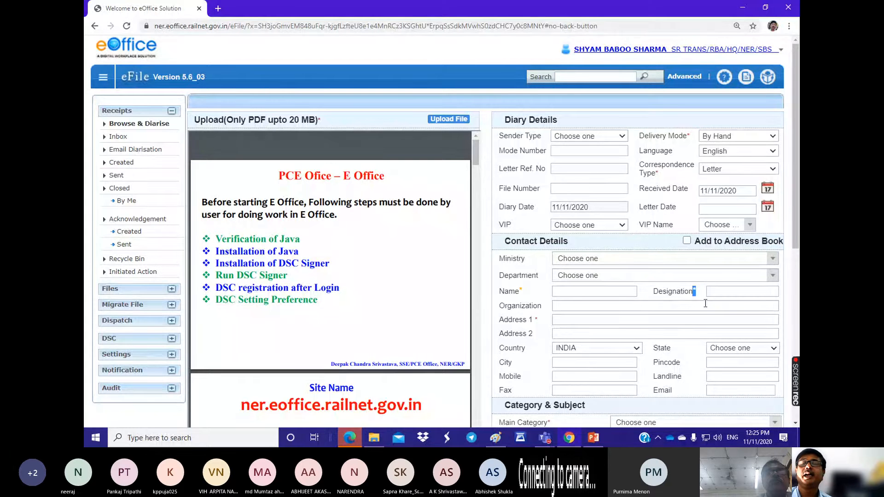
Step: Set the Delivery Mode to Self Generated, review the Language options and keep English
click(774, 136)
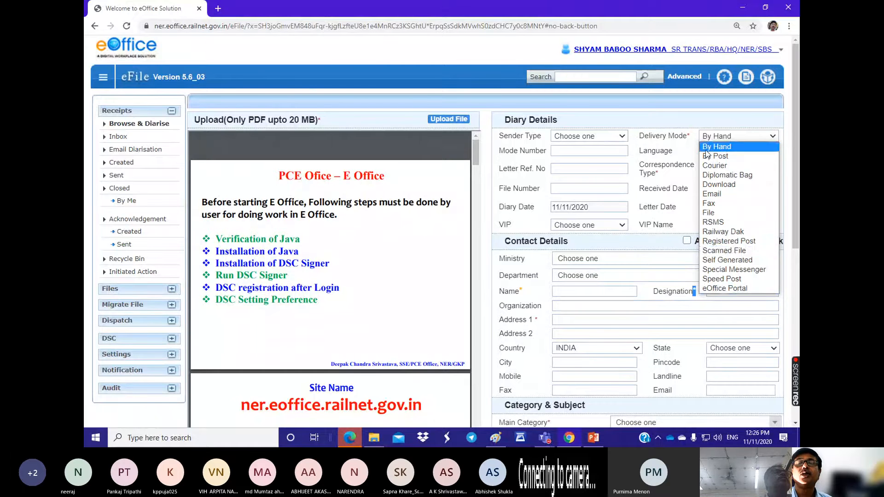
click(723, 265)
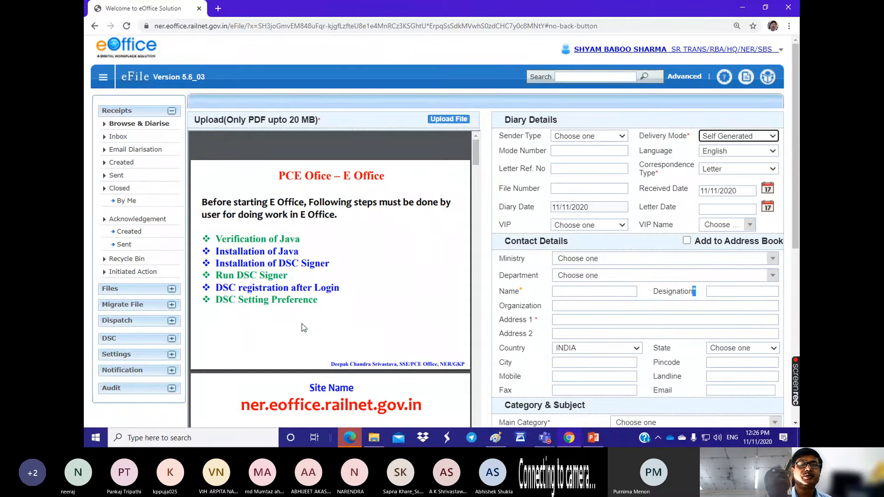
click(772, 152)
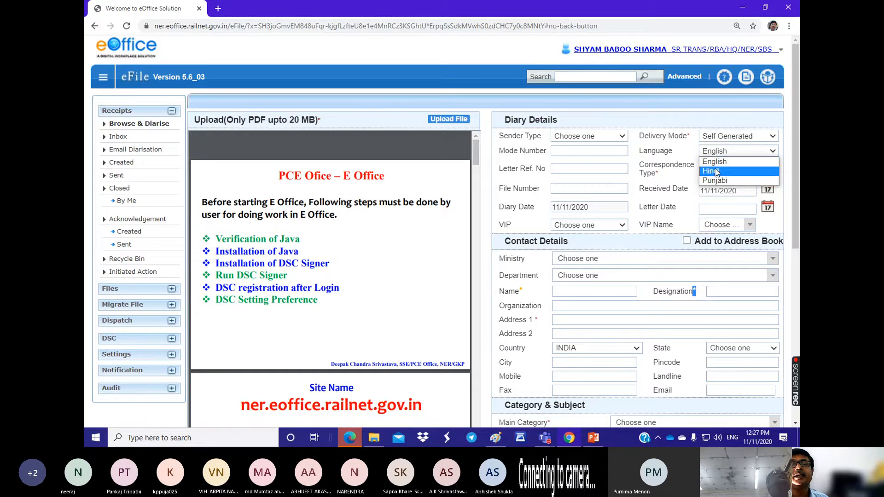
scroll(293, 235, down, 7)
scroll(293, 236, up, 8)
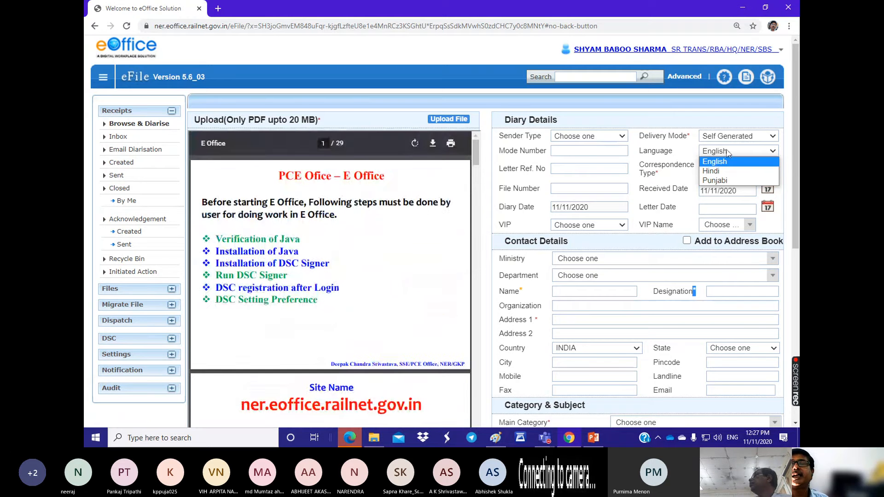
click(717, 161)
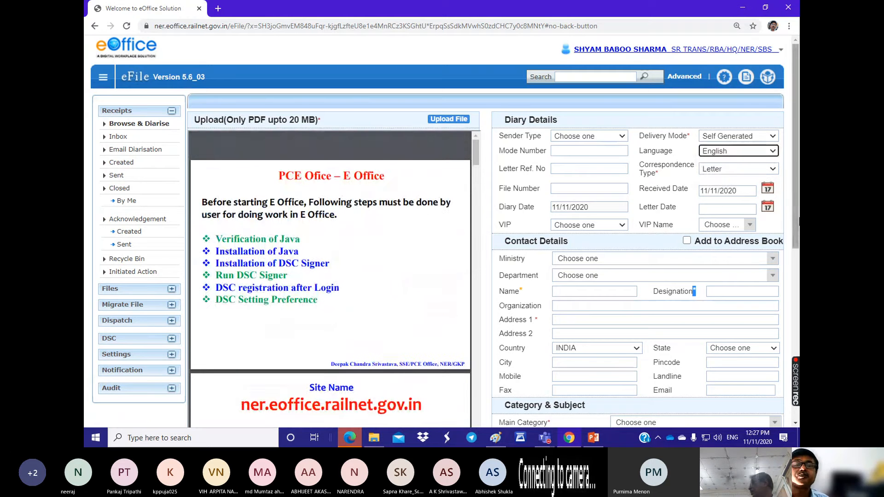
Step: Leave the Mode Number empty and fill the Letter Ref. No with the suggested entry रा/558/2/8/भाग-7
click(561, 149)
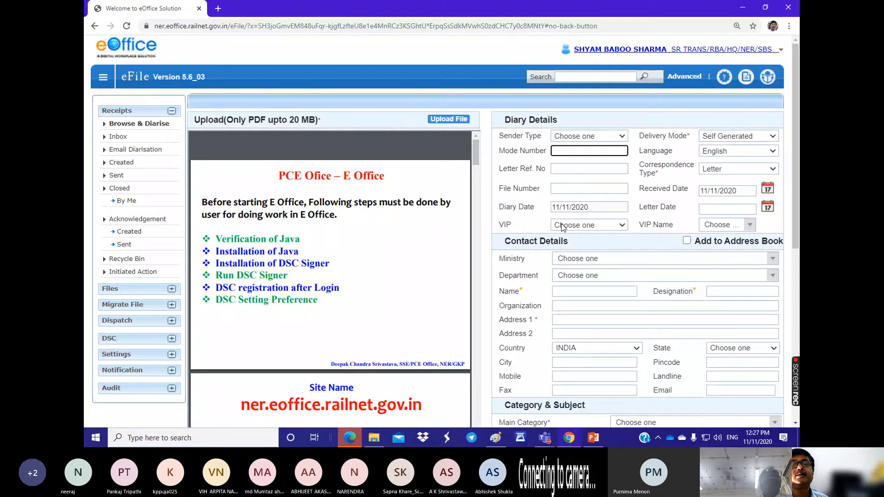
click(558, 168)
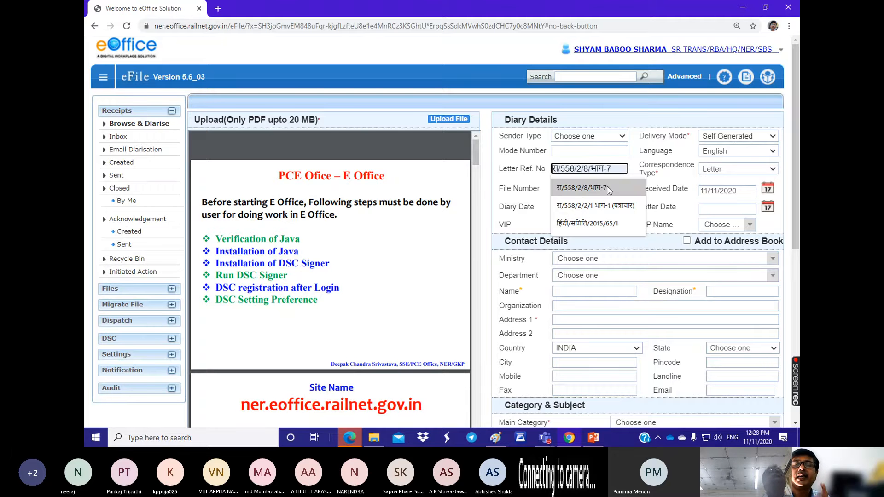
click(589, 189)
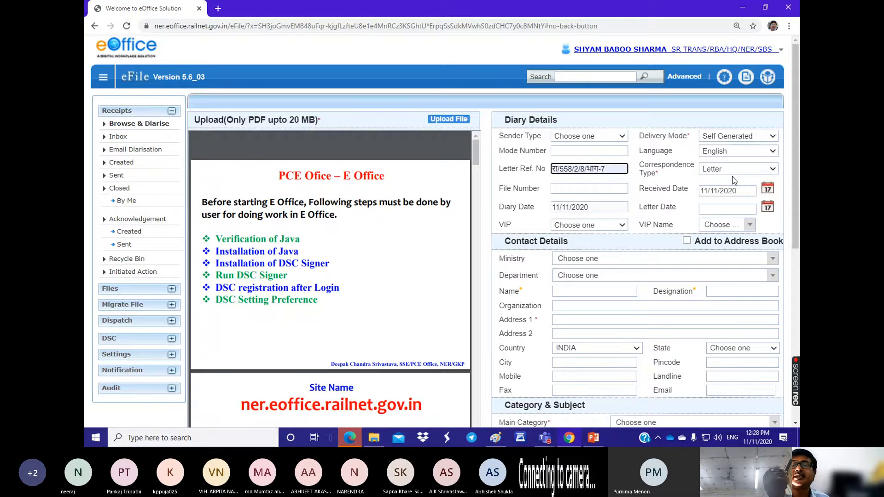
Step: Review the available Correspondence Types and choose Letter for the receipt
click(773, 170)
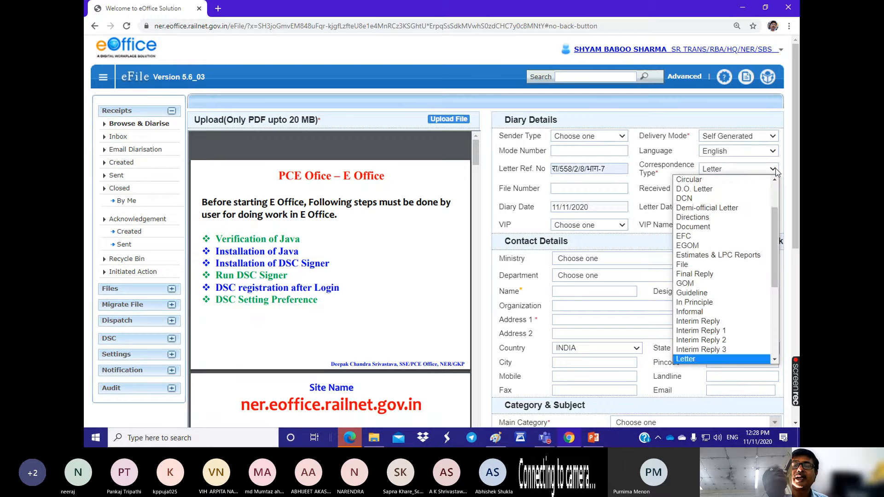
scroll(711, 184, up, 1)
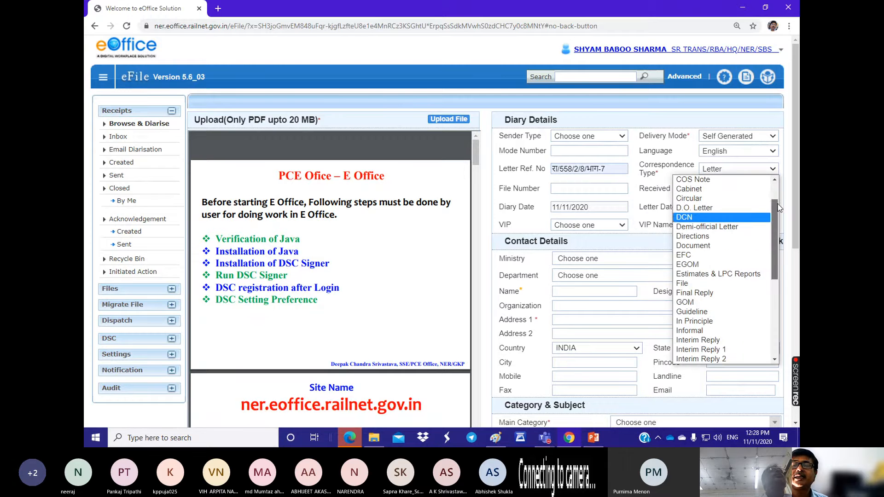
scroll(705, 192, up, 2)
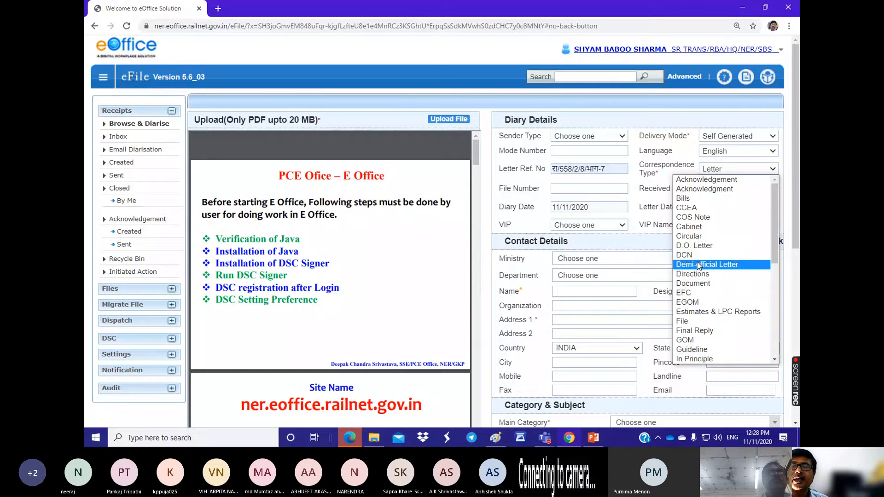
scroll(699, 267, down, 8)
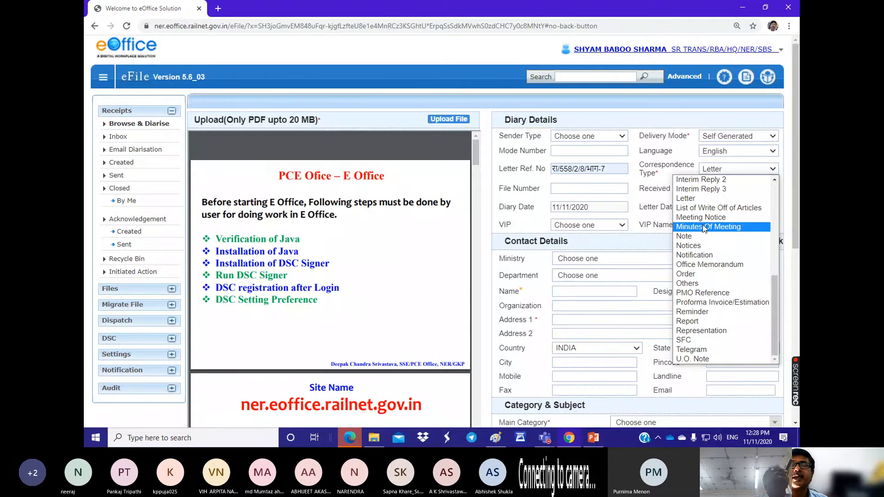
click(684, 199)
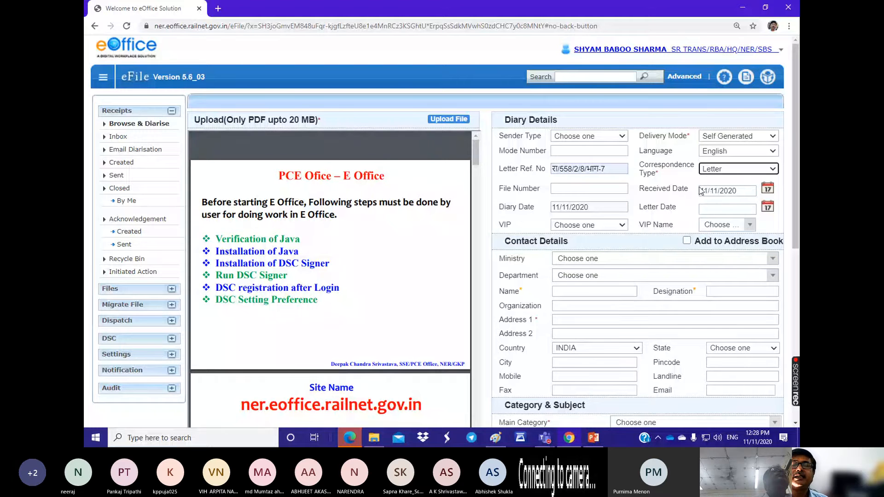
Step: Try 10/11/2020 as the Received Date, change it to 06/11/2020, and highlight the Diary Date label
drag(702, 191, 744, 191)
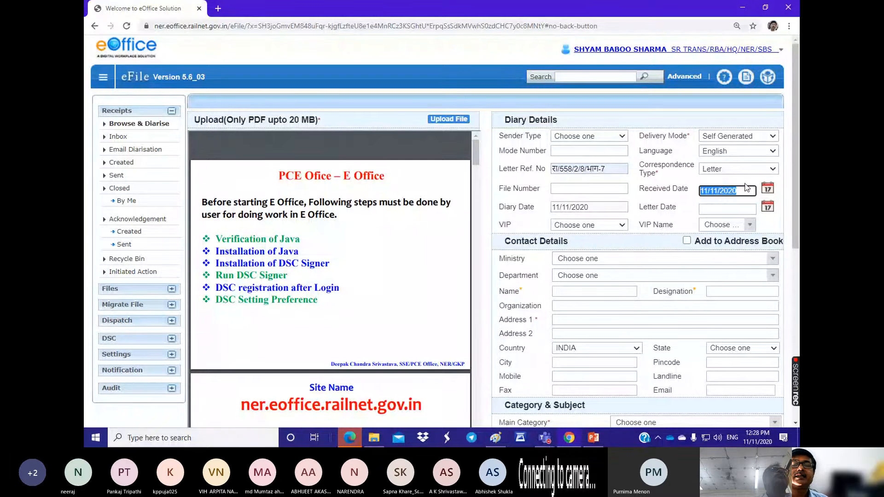
click(767, 192)
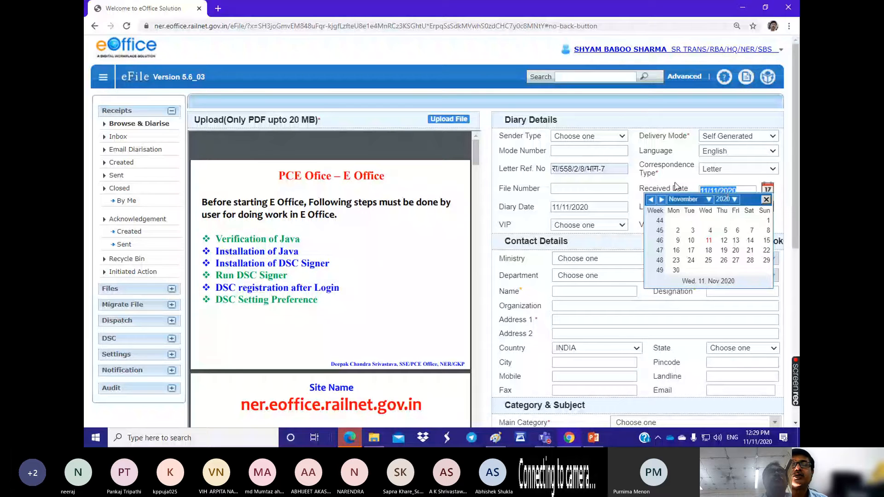
click(691, 240)
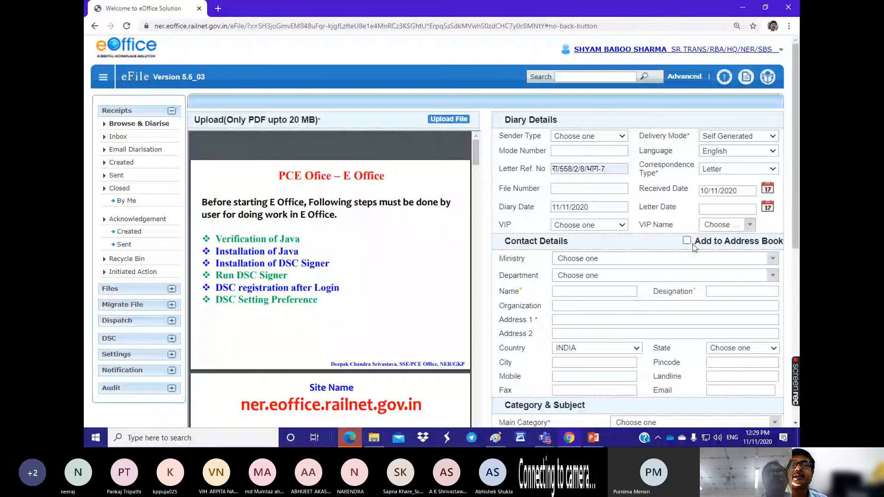
click(767, 190)
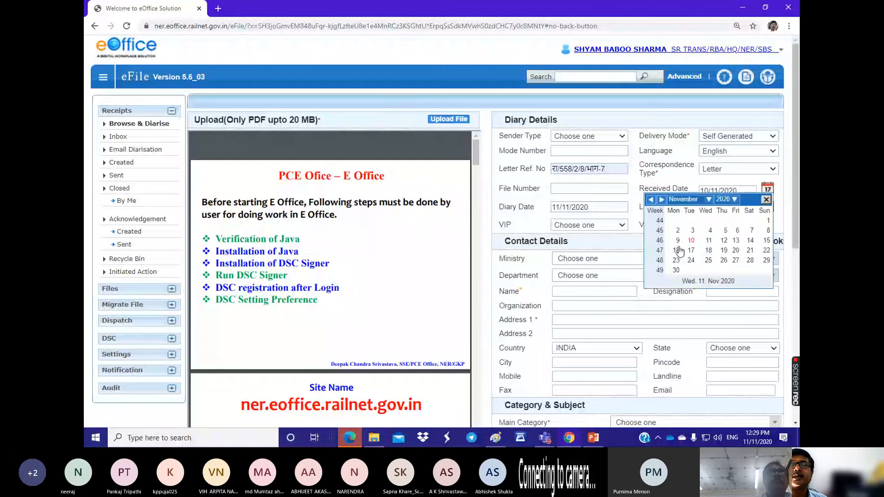
click(737, 231)
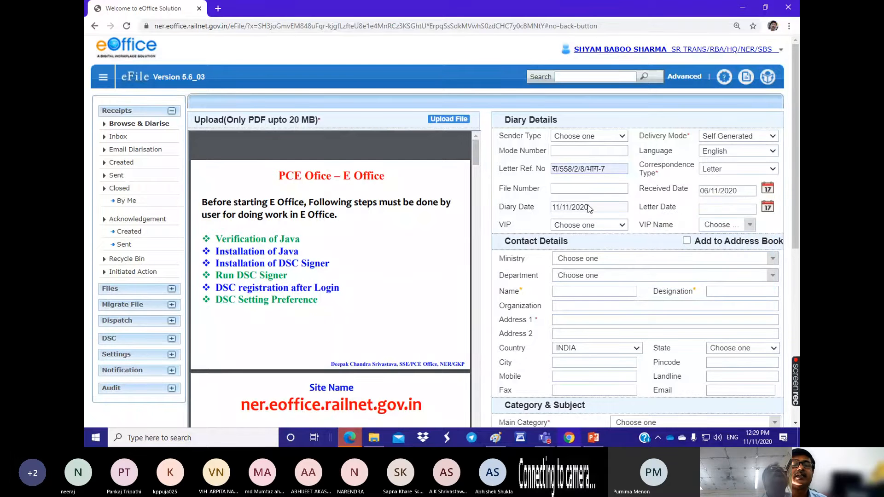
triple_click(501, 205)
Step: Switch to the Microsoft Teams meeting, admit everyone waiting in the lobby, and return to the eFile receipt form in Chrome
mouse_move(545, 437)
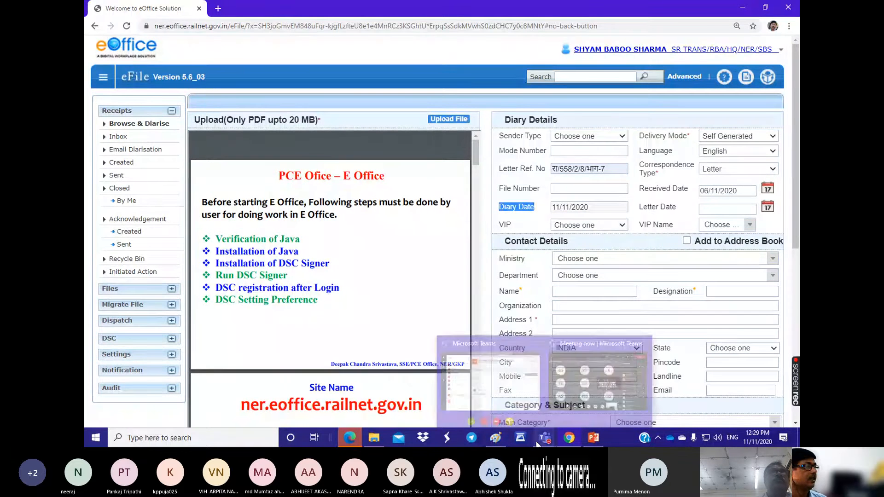
click(598, 375)
click(757, 150)
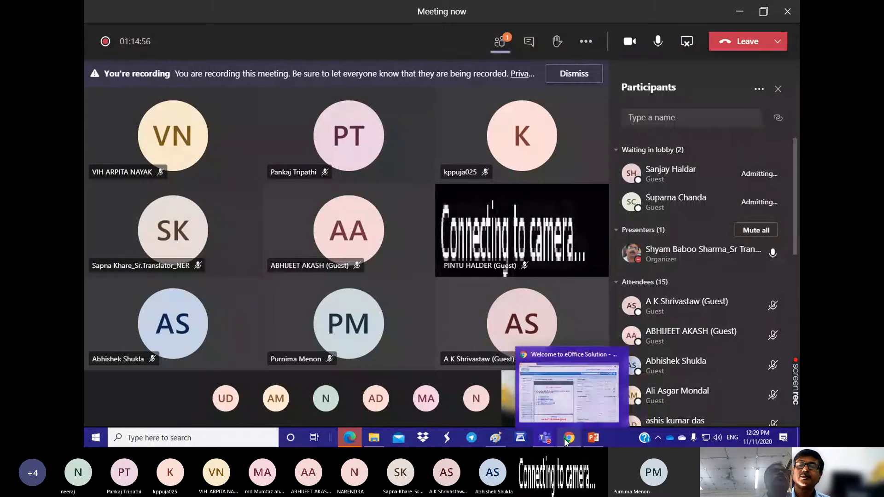
click(569, 439)
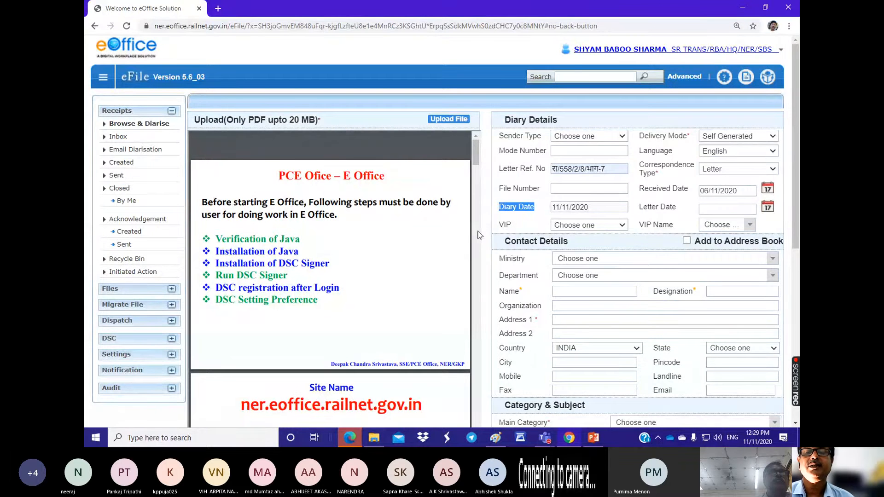
Step: Look through the VIP categories in Diary Details and close the list without choosing one
click(620, 225)
scroll(598, 412, down, 1)
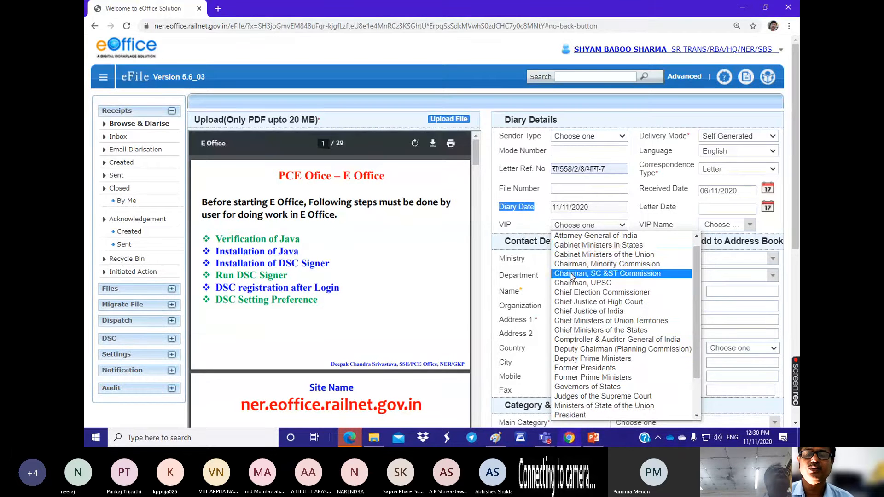
click(642, 205)
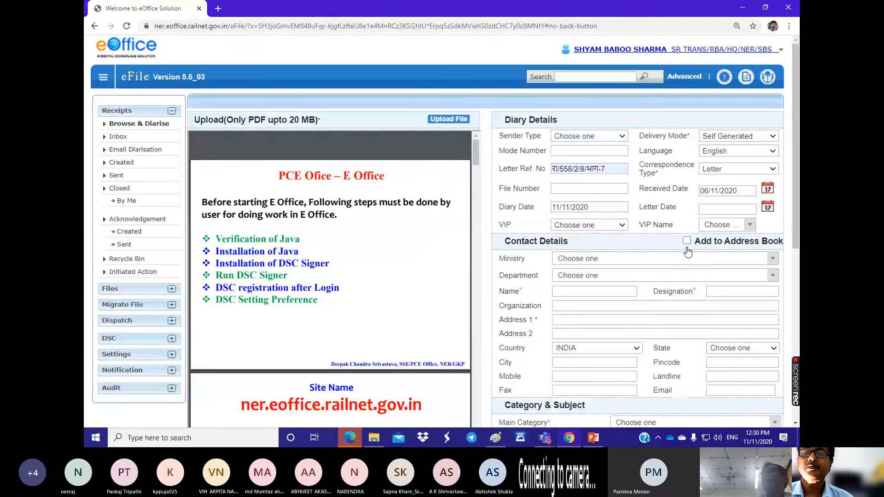
Step: Inspect the VIP Name and VIP lists without choosing anything, and highlight parts of the Letter Date and Address 1 labels
click(749, 225)
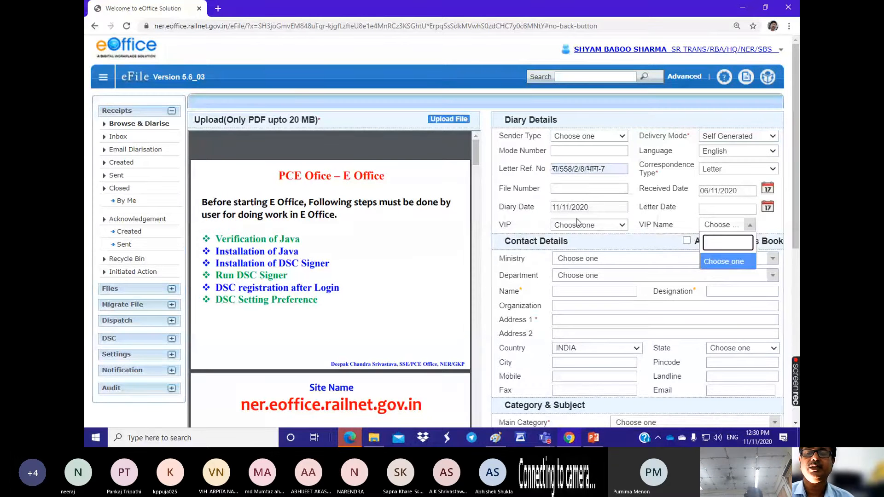
click(596, 225)
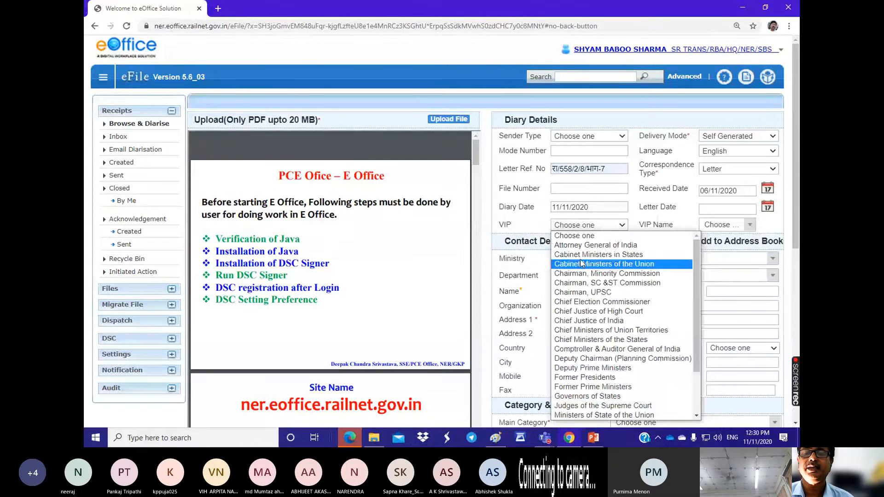
click(677, 226)
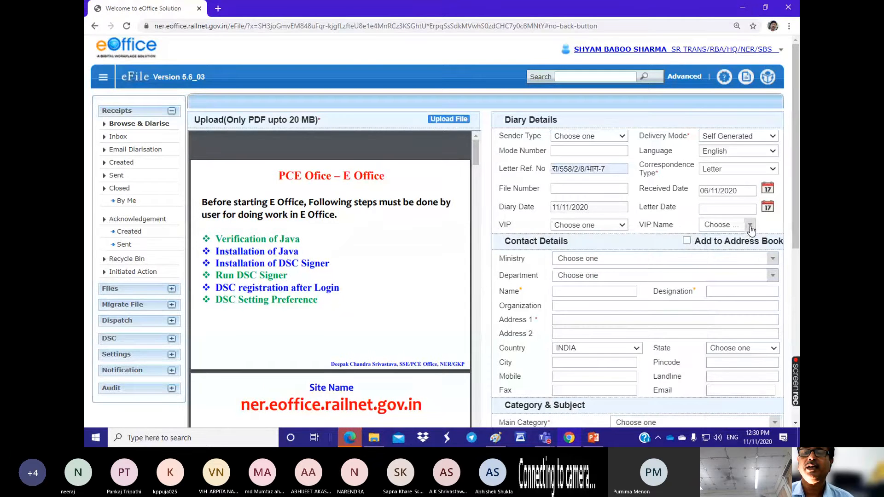
click(749, 225)
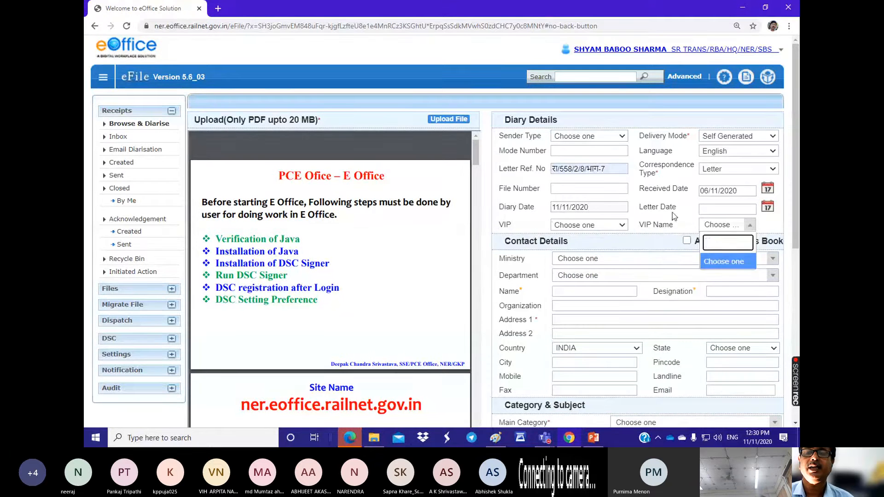
drag(672, 209, 676, 207)
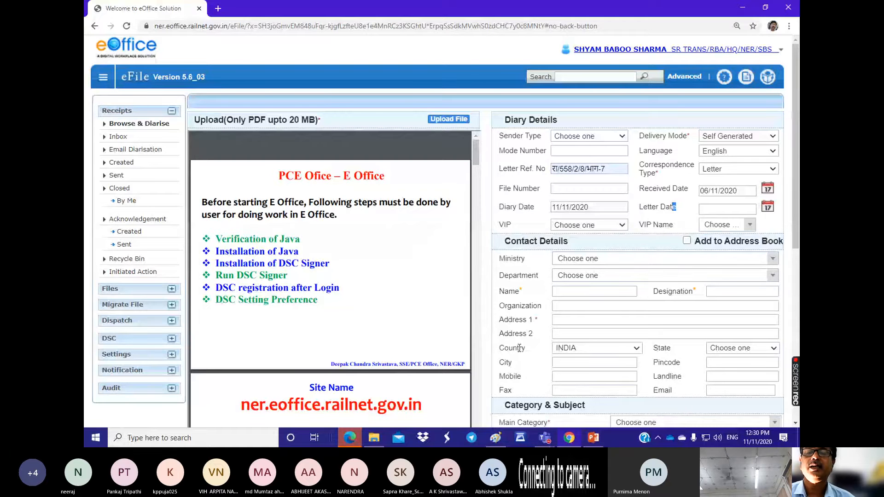
mouse_move(314, 175)
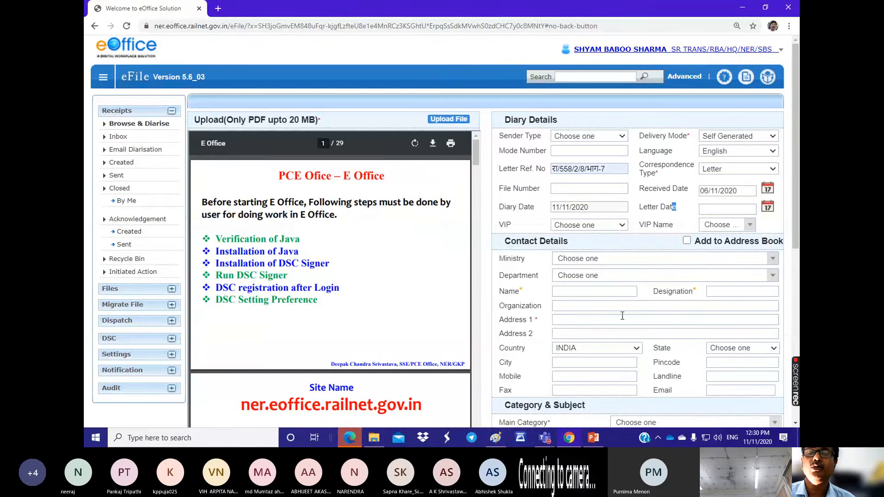
scroll(610, 290, down, 1)
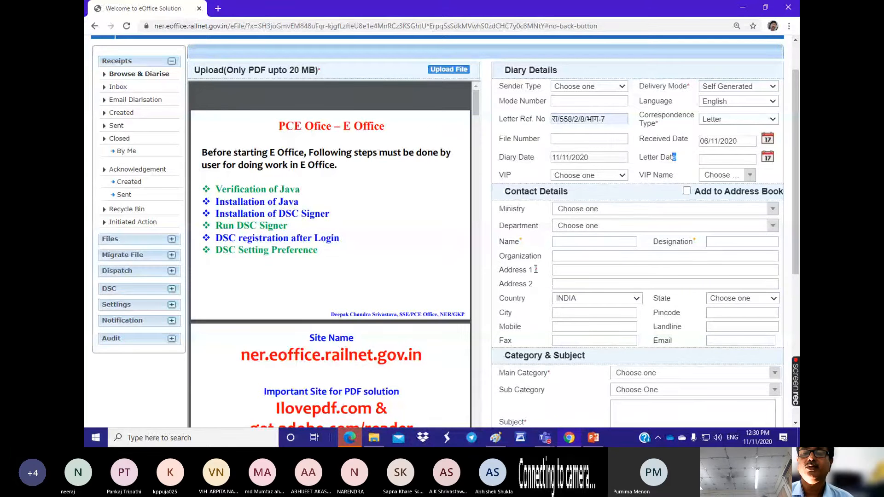
double_click(574, 269)
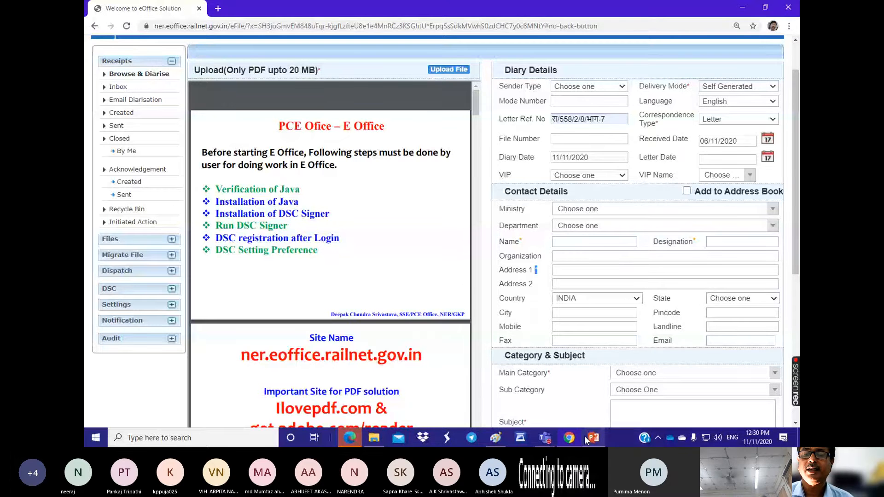
Step: Switch to the Microsoft Teams meeting, admit the guest waiting in the lobby, recheck the lobby, and return to the eFile form in Chrome
click(545, 438)
click(751, 175)
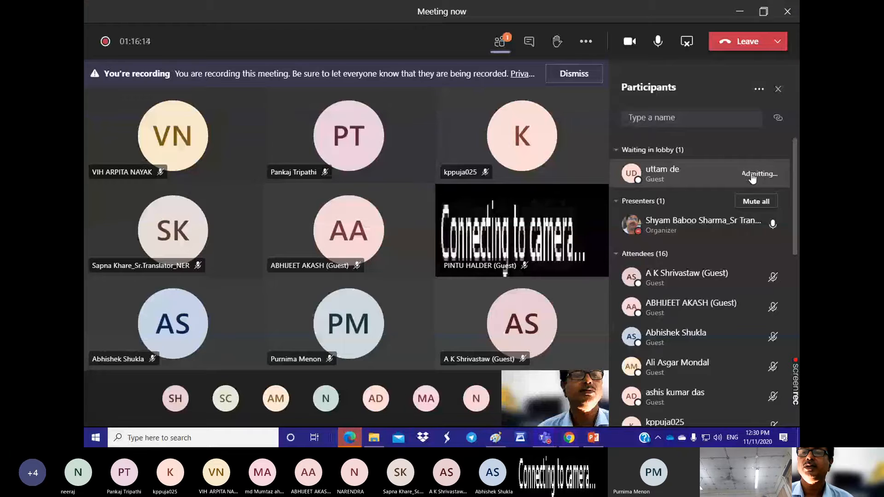
click(569, 437)
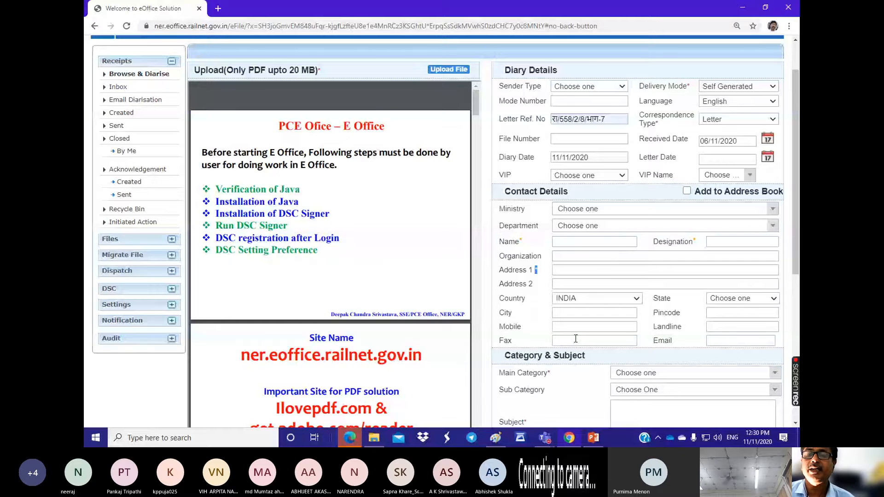
scroll(598, 326, down, 2)
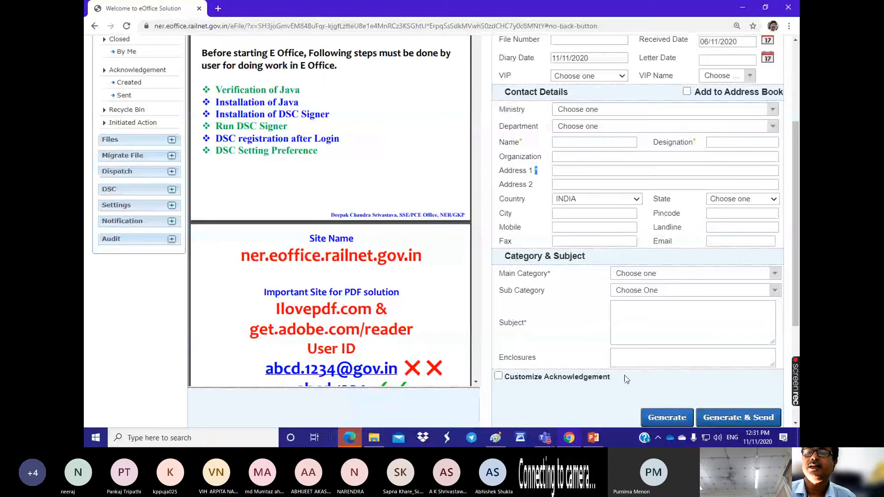
click(569, 438)
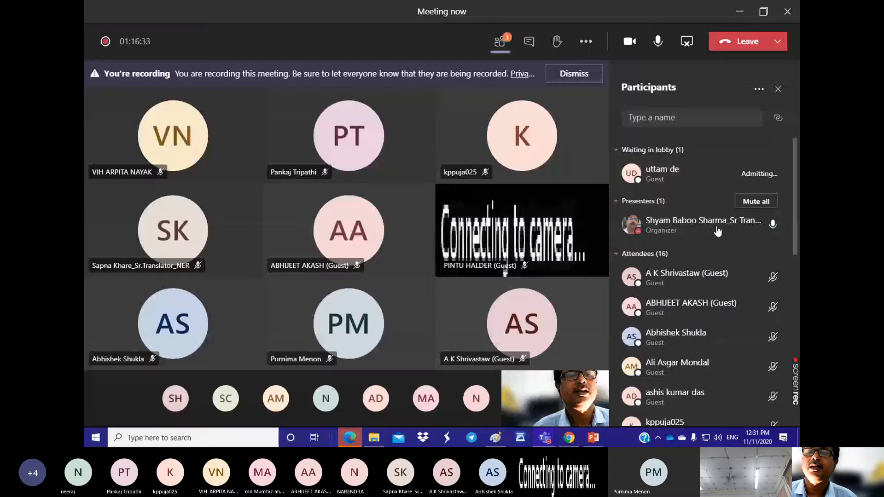
click(569, 438)
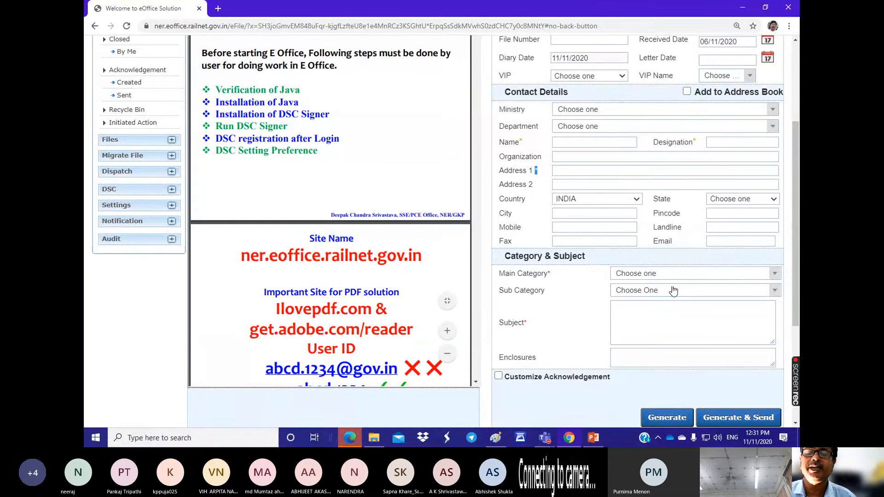
Step: Browse the Main Category options under Category & Subject and close the list without choosing one
click(771, 275)
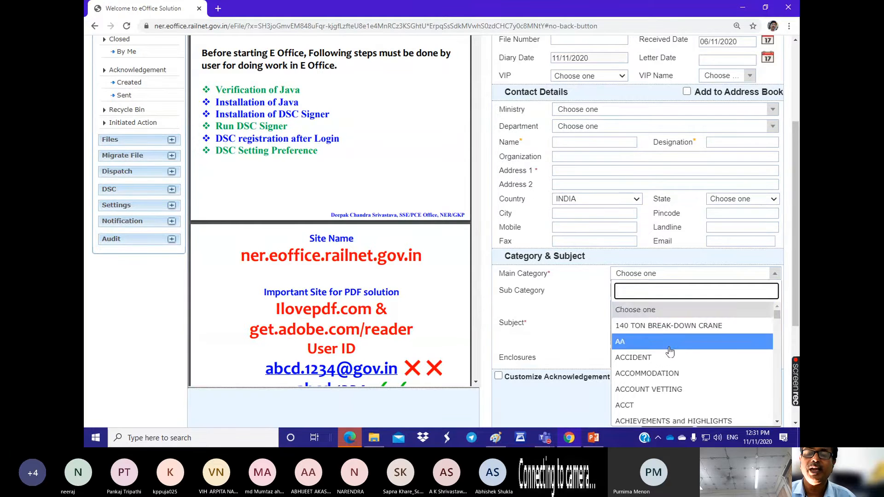
scroll(659, 331, down, 3)
scroll(659, 332, down, 2)
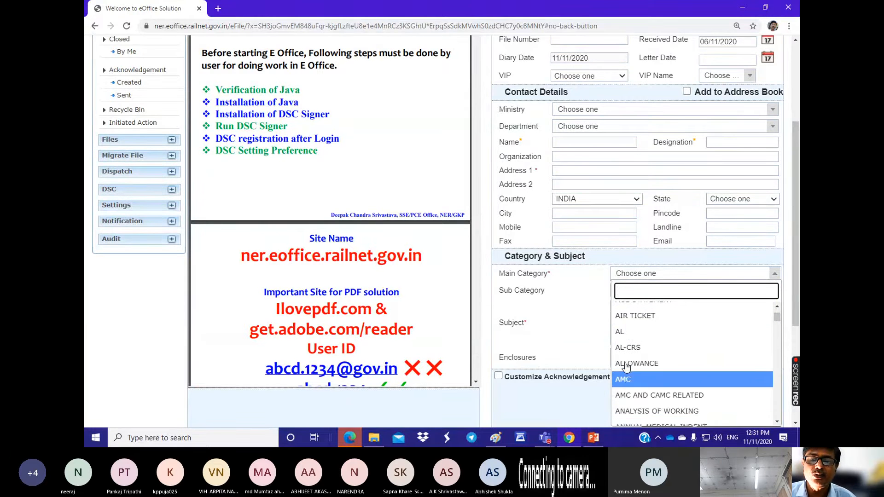
scroll(629, 404, down, 2)
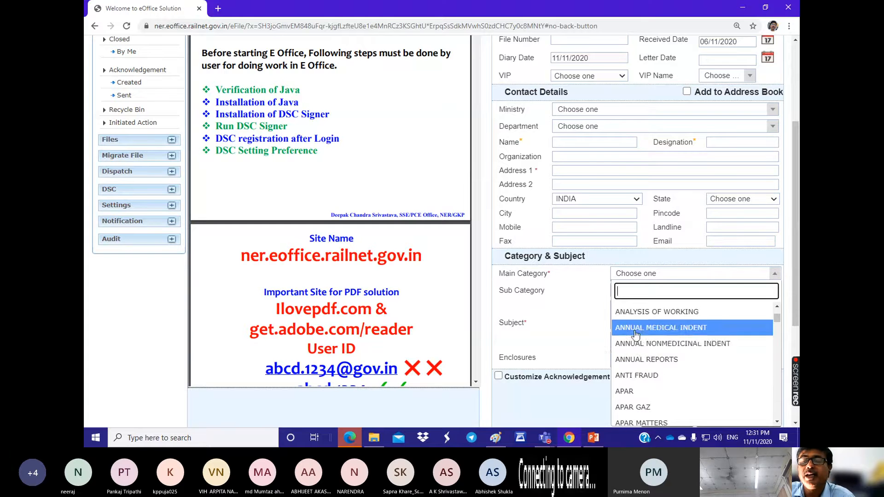
scroll(637, 348, down, 4)
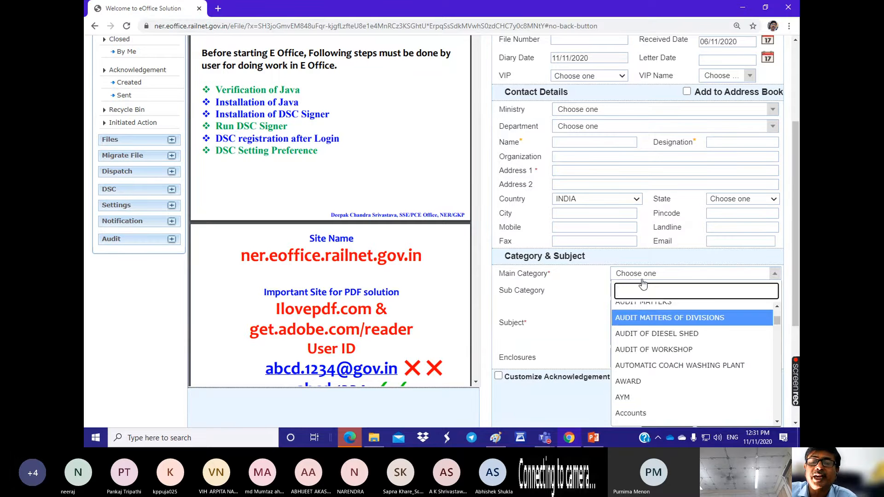
click(546, 290)
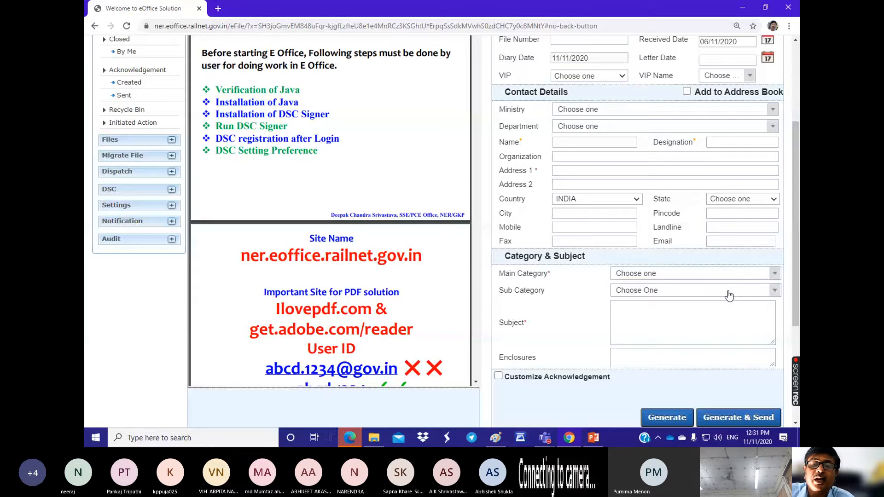
Step: Point out the Subject field and try to generate and send the receipt with the mandatory fields left empty
click(722, 307)
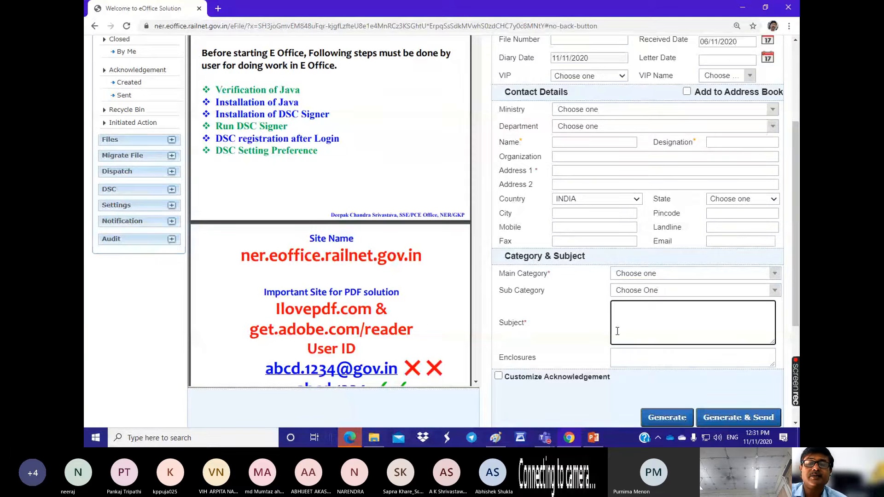
click(523, 323)
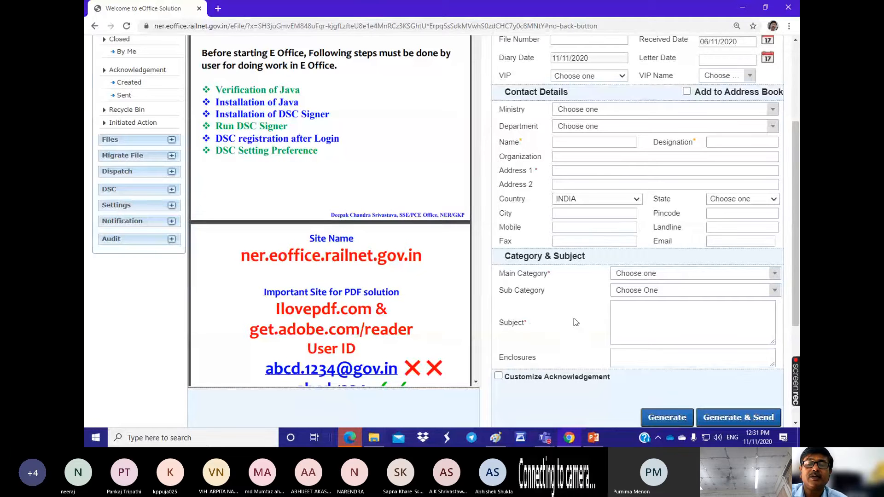
click(634, 309)
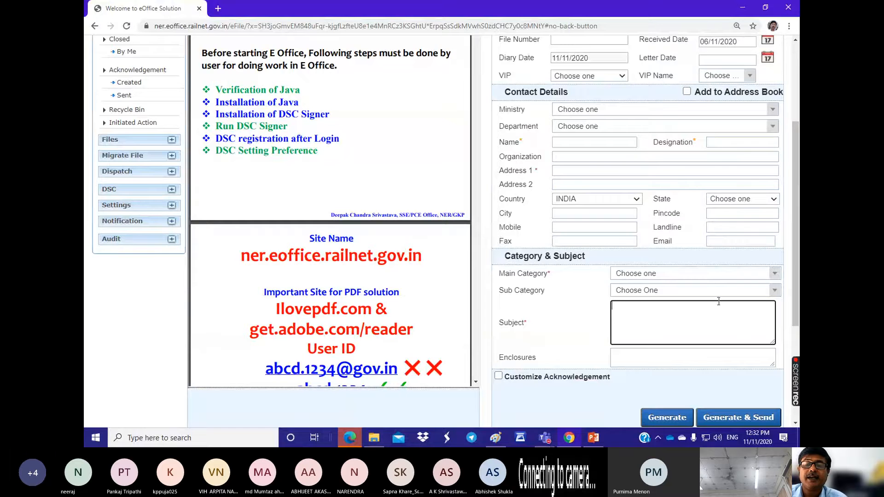
scroll(705, 319, down, 3)
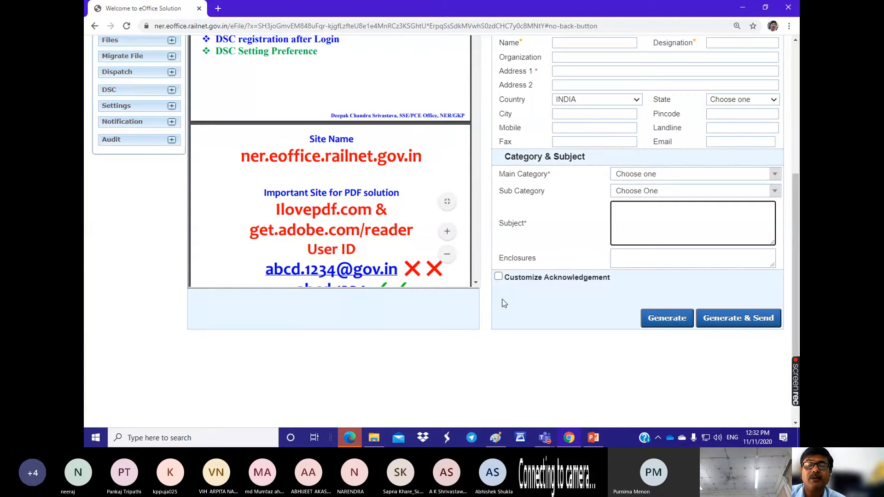
click(735, 324)
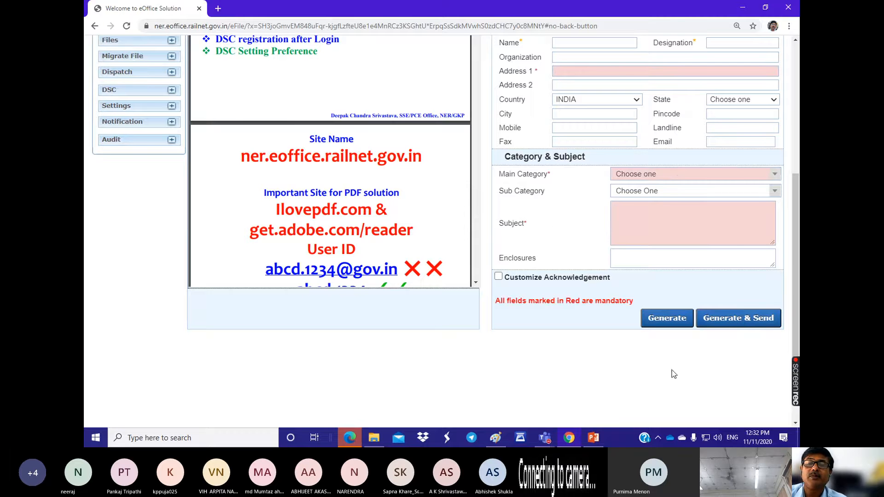
Step: Try ACCIDENT as the Main Category, change it to ACCOMMODATION, and check the available Sub Category options
mouse_move(686, 183)
click(665, 180)
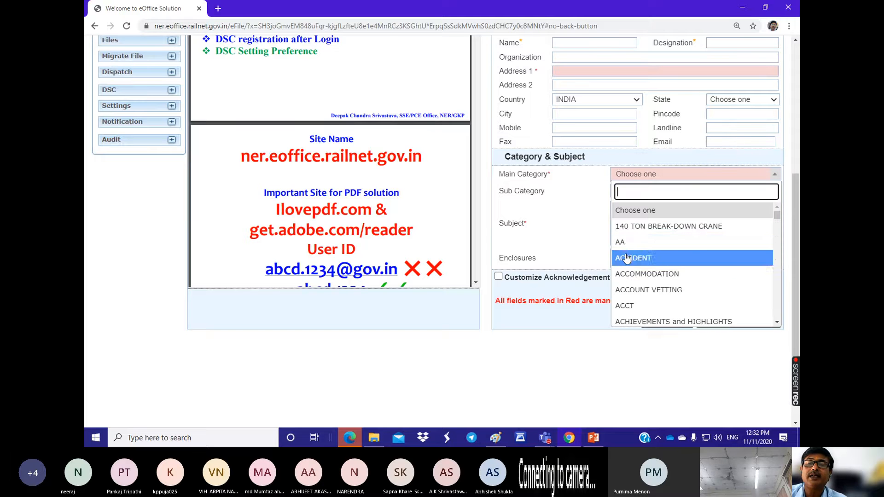
click(629, 259)
click(652, 180)
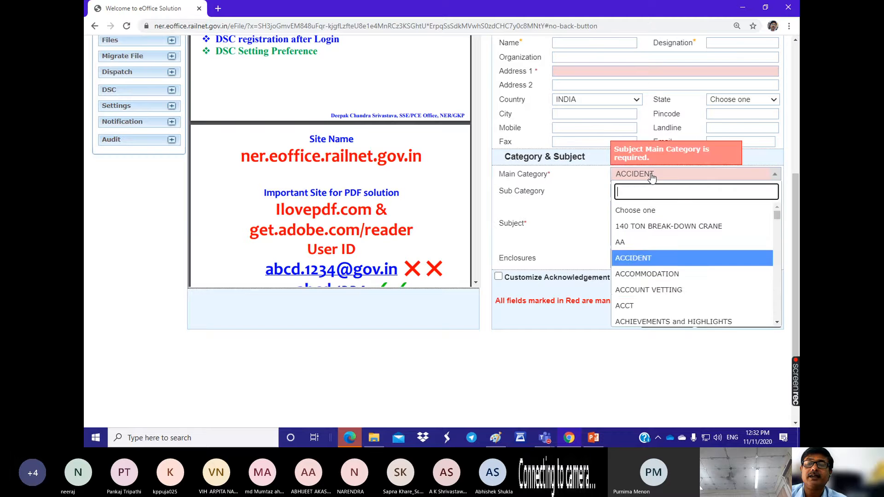
click(642, 279)
click(636, 193)
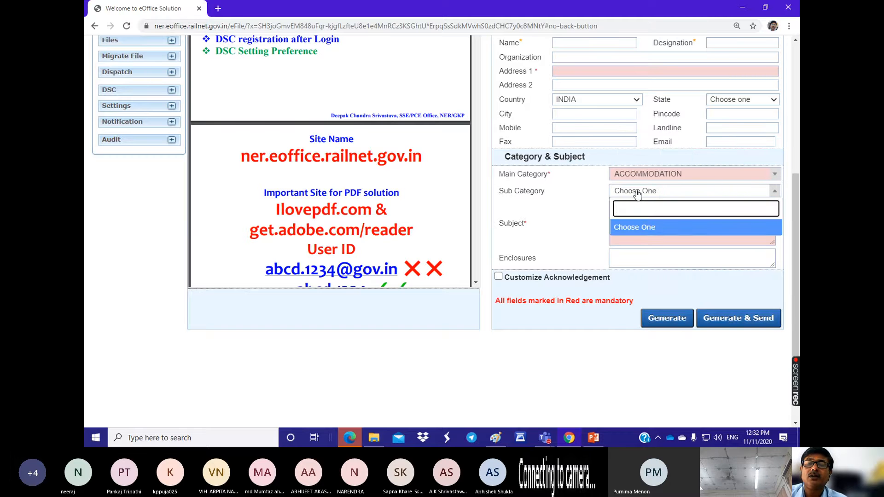
Step: Switch the input language to Hindi, enter "आवास हेतु" as the Subject, and try to generate and send the receipt
click(638, 239)
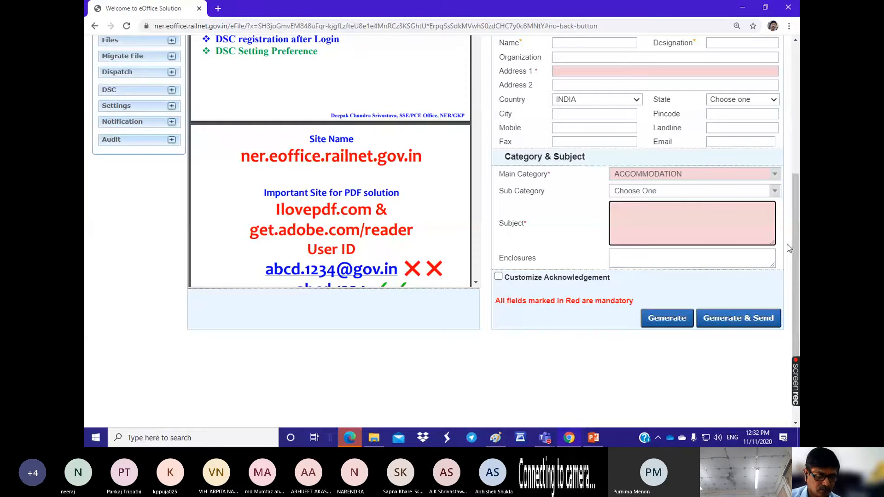
key(alt+shift)
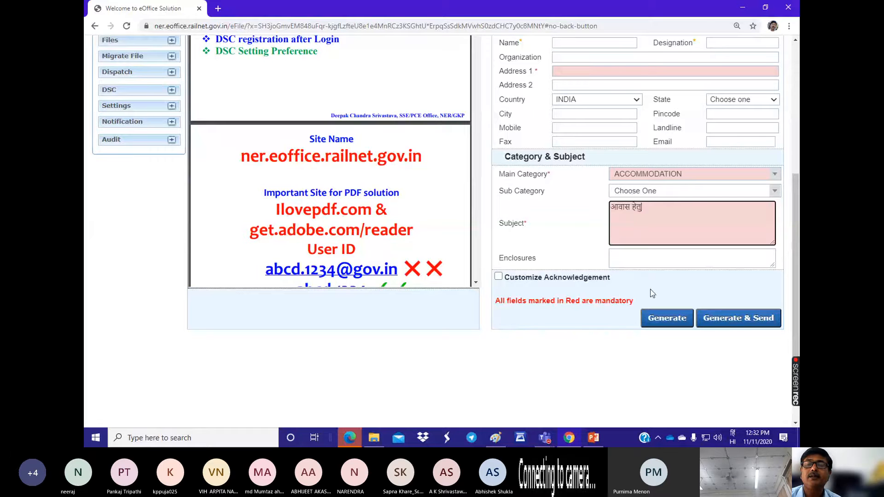
click(620, 297)
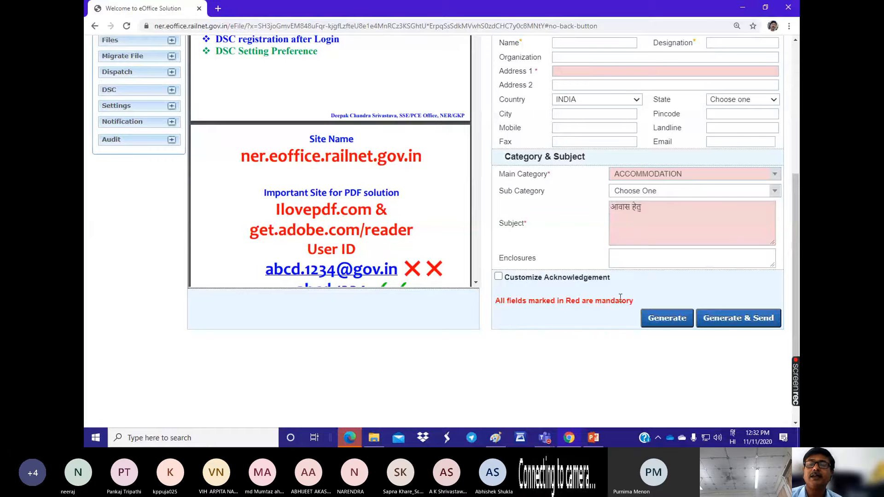
click(724, 322)
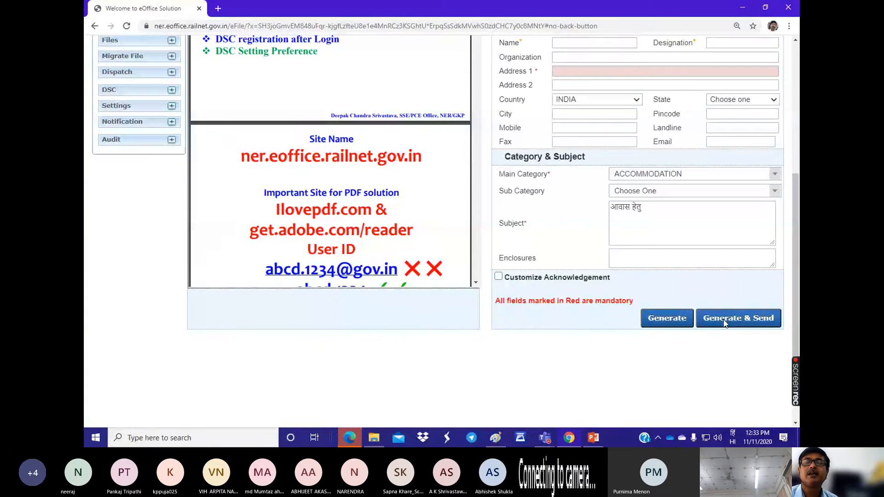
Step: Fill in the mandatory Address 1 field of Contact Details with the office address in Hindi
click(558, 72)
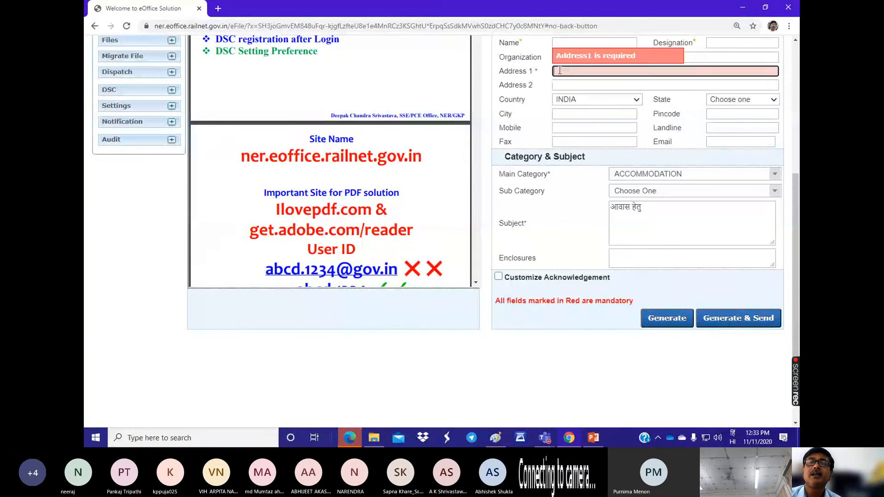
click(558, 72)
click(593, 90)
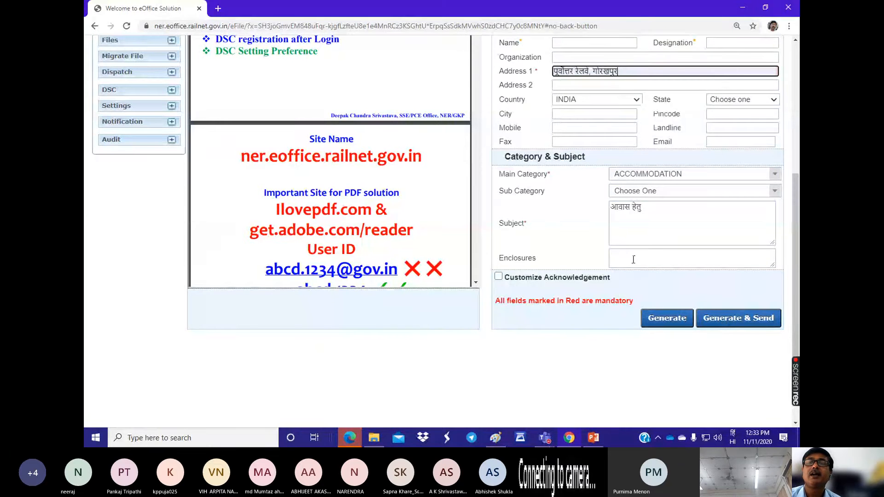
Step: In Contact Details, set the Ministry to COMPTROLLER & AUDITOR GENERAL OF INDIA and the Designation to उप निदेशक/कार्यान्वयन
scroll(634, 259, up, 2)
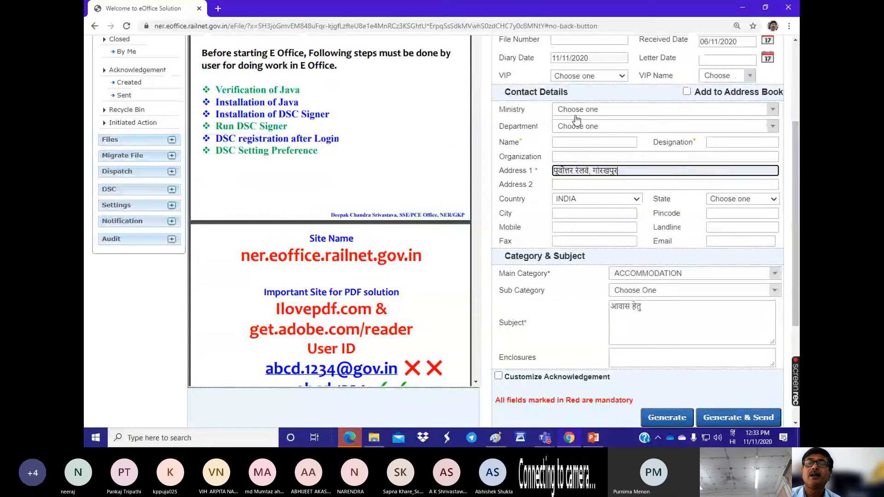
click(579, 111)
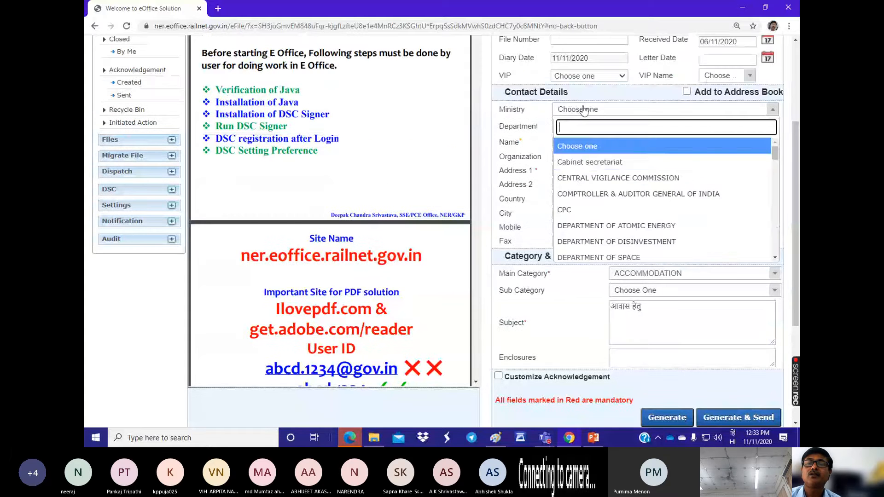
click(573, 196)
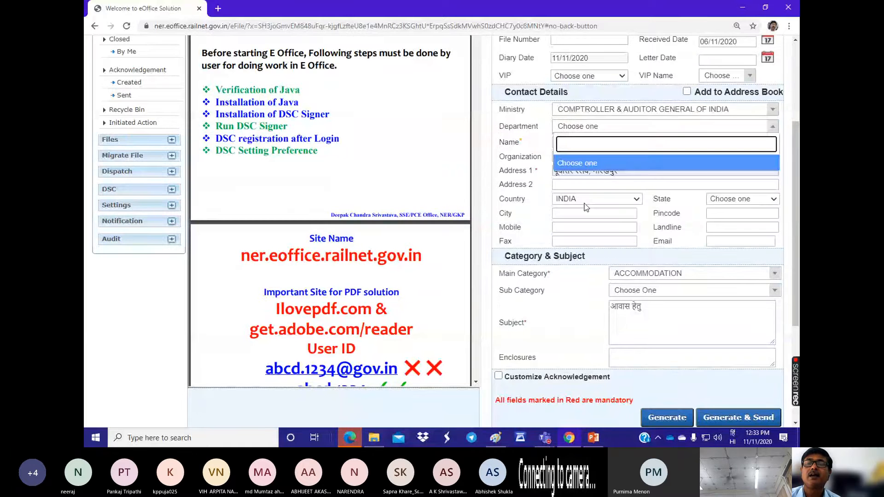
click(586, 207)
click(721, 145)
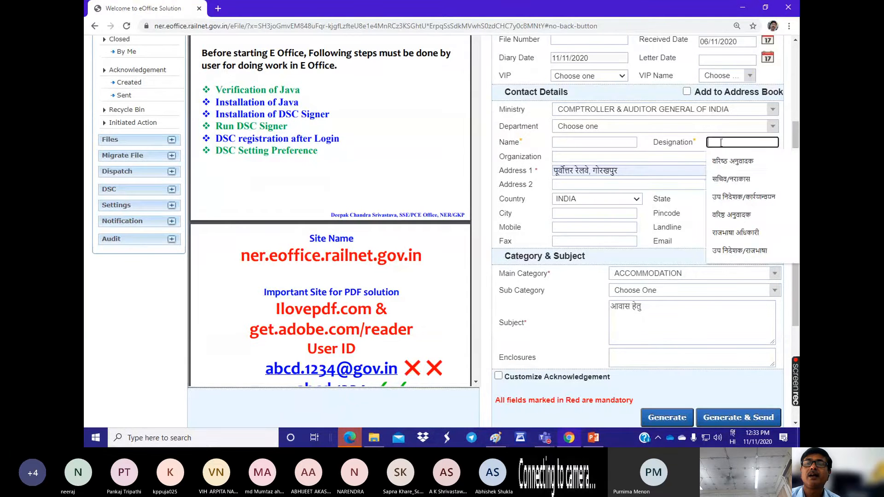
click(726, 197)
Step: Generate the receipt and proceed to its sending form
scroll(598, 200, down, 3)
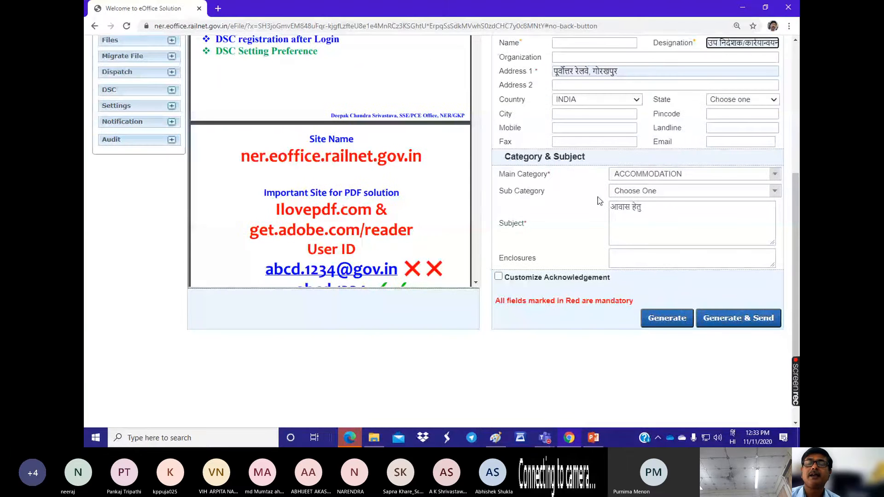
click(727, 319)
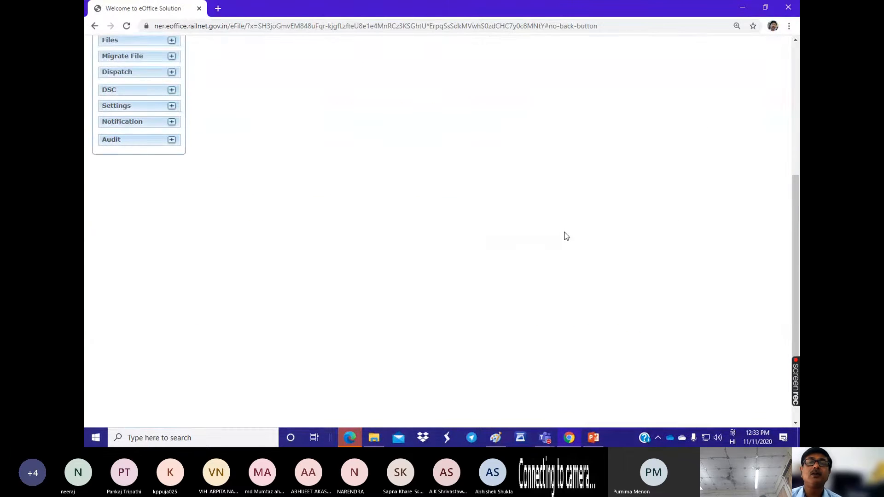
scroll(462, 237, up, 4)
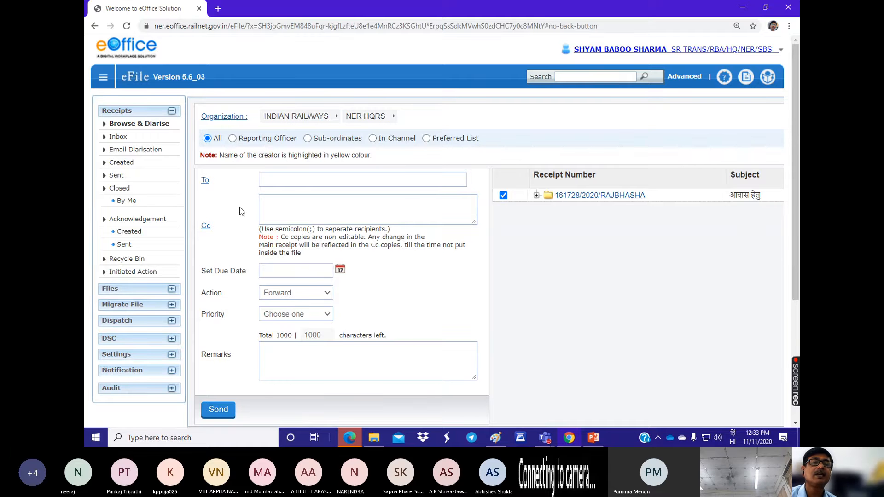
Step: Examine the sending form's To, Cc and Remarks fields and the available Action and Priority options
click(268, 180)
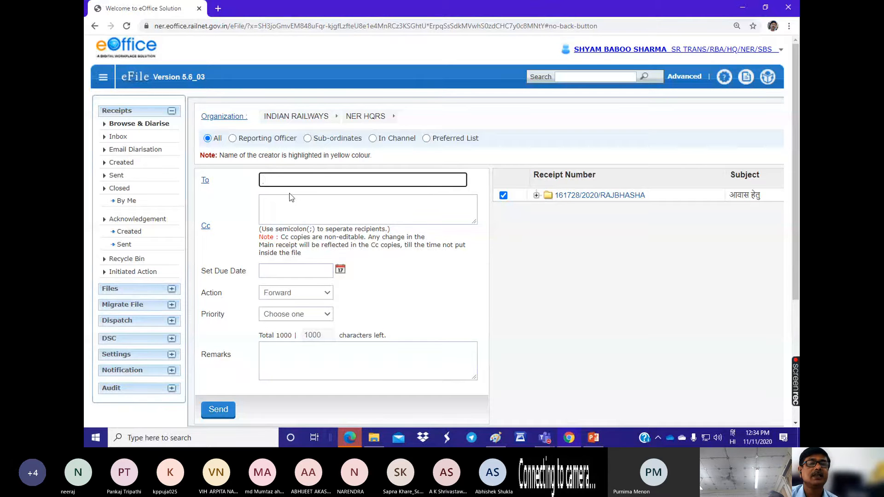
click(282, 202)
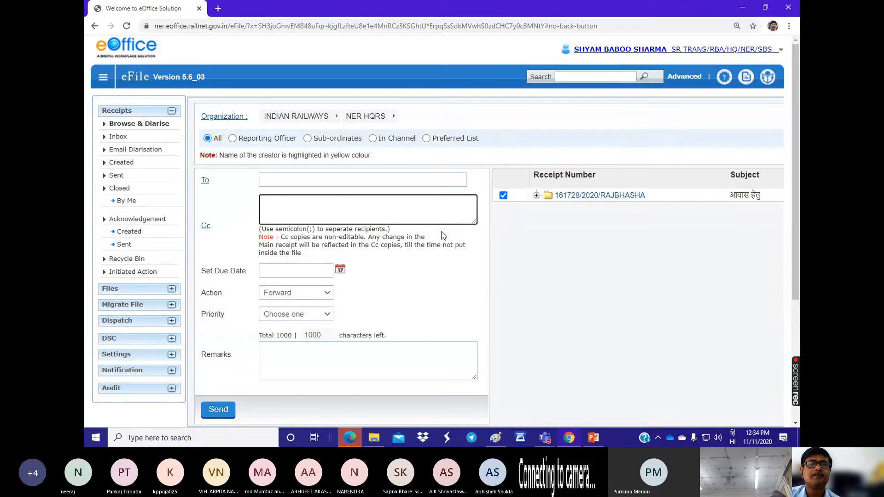
scroll(440, 231, down, 2)
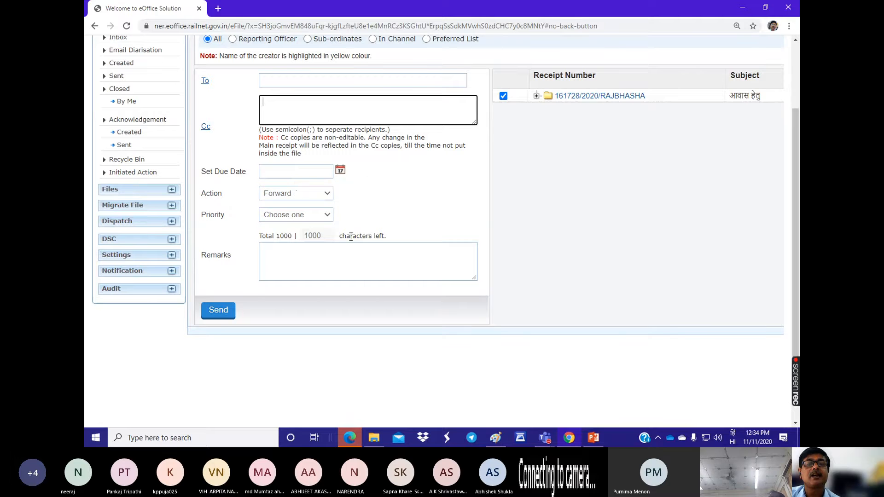
click(327, 193)
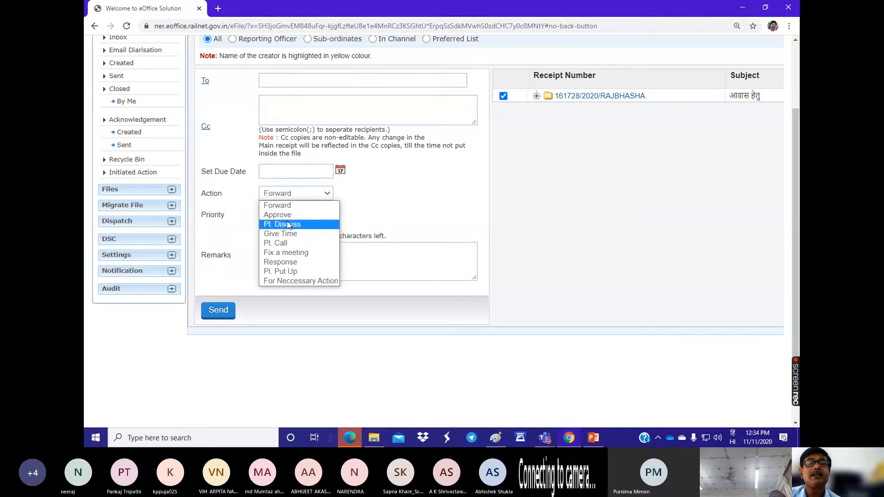
click(373, 215)
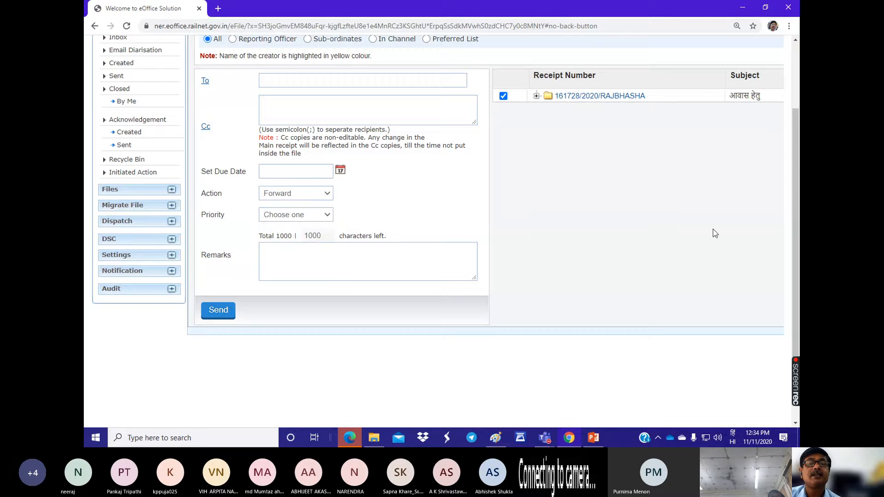
click(328, 217)
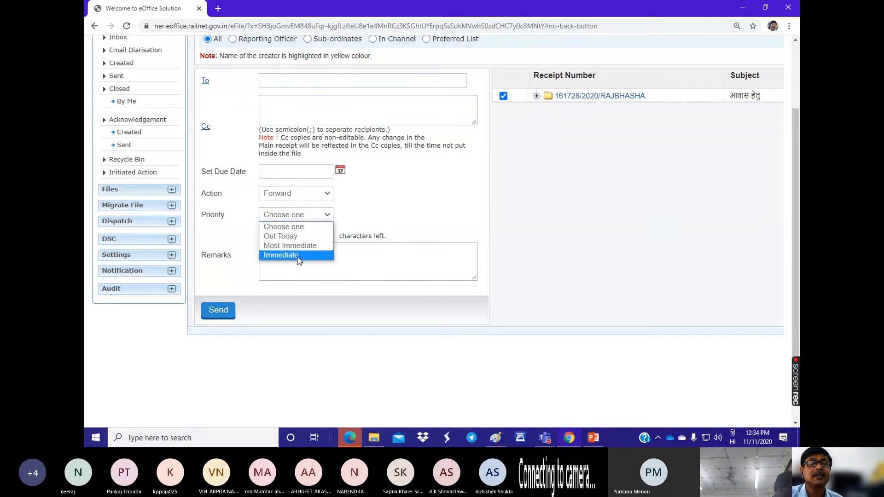
click(394, 201)
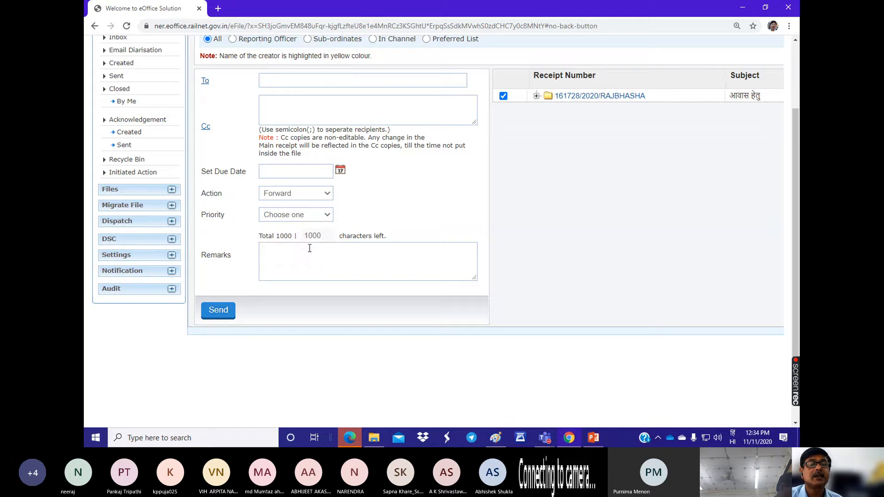
click(403, 262)
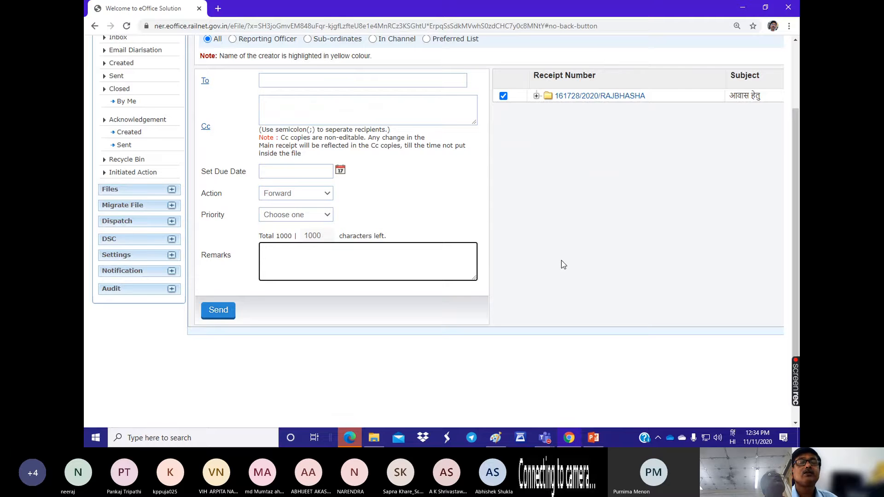
Step: Open the receipts Inbox and look through the list of received receipts
scroll(563, 264, up, 3)
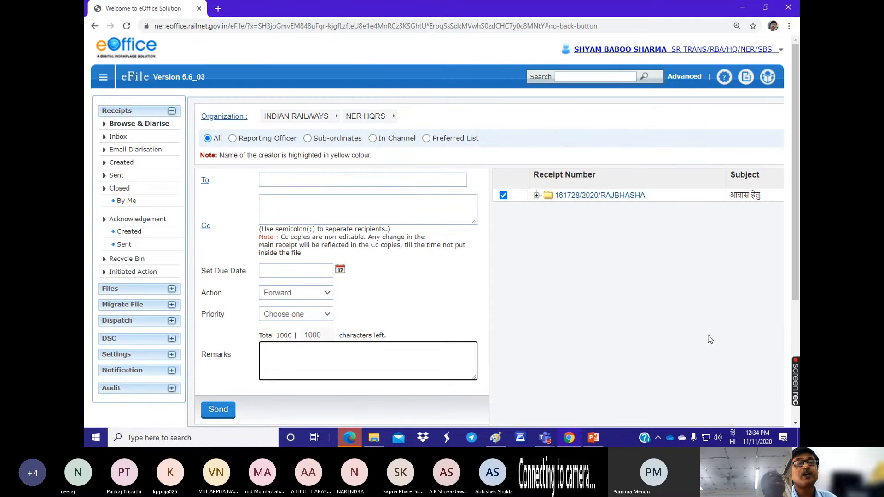
click(118, 138)
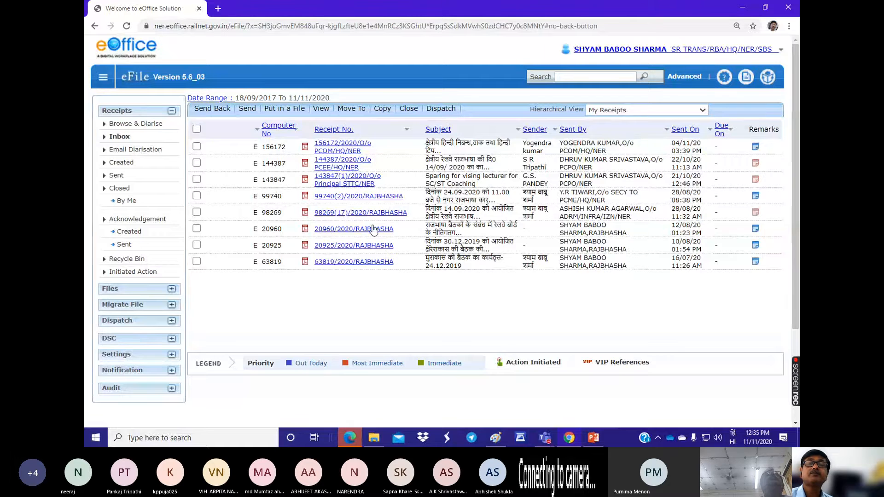
scroll(380, 226, down, 1)
scroll(380, 225, down, 1)
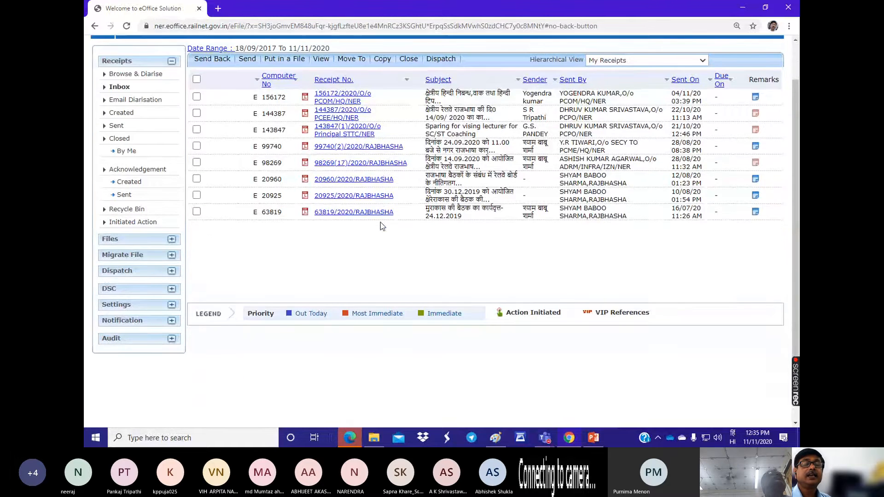
scroll(380, 221, up, 2)
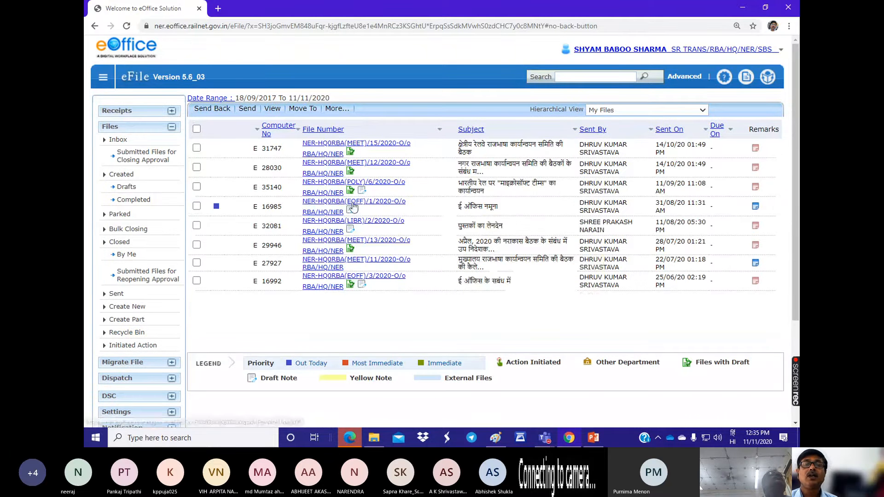
Step: Open the file with subject "ई ऑफिस नमूना", read its recent correspondence, and display its list of correspondences and issues
click(322, 205)
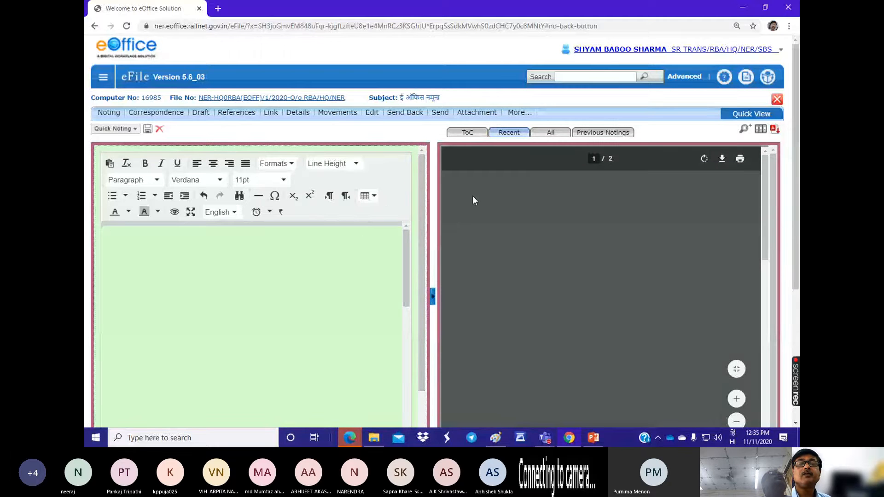
scroll(560, 289, down, 3)
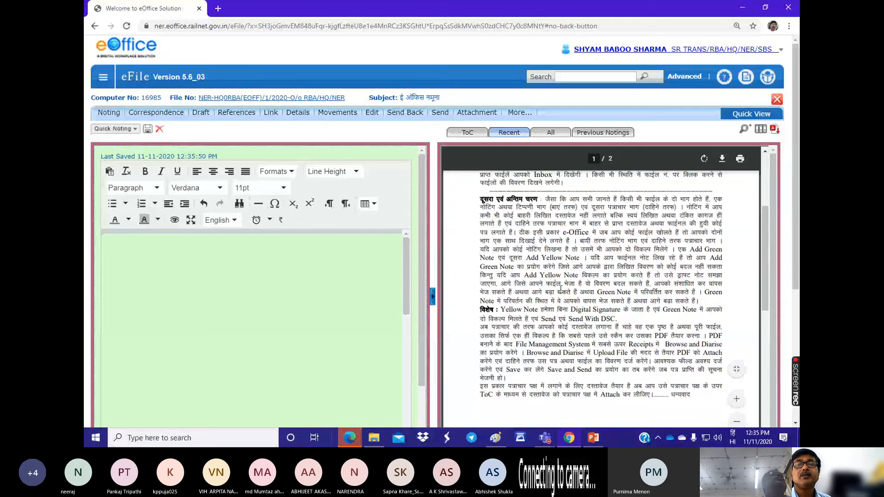
scroll(560, 289, up, 3)
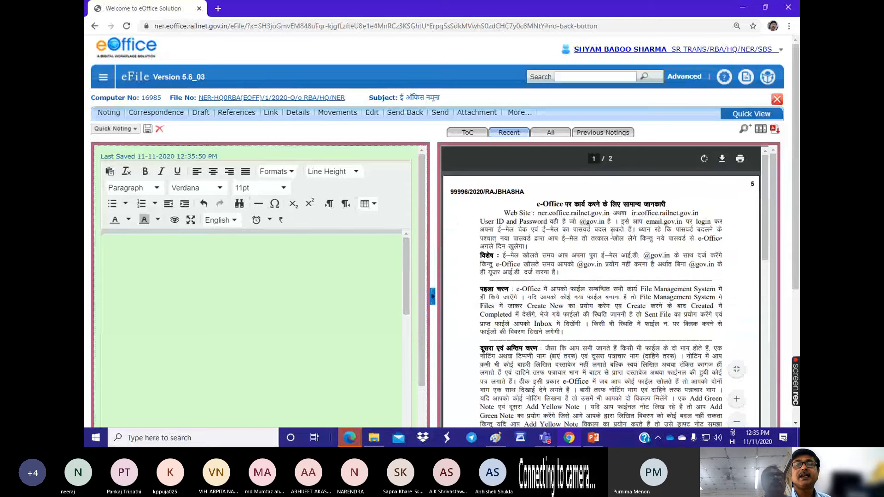
scroll(611, 235, down, 2)
scroll(532, 208, up, 2)
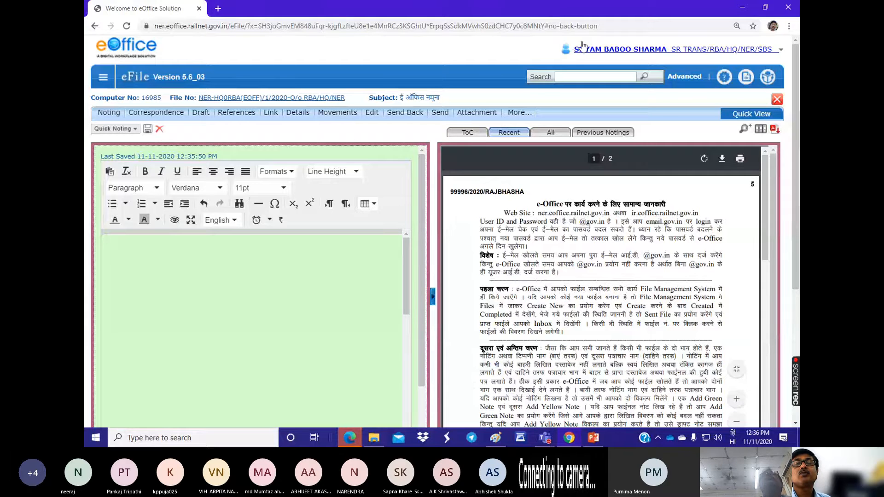
click(469, 134)
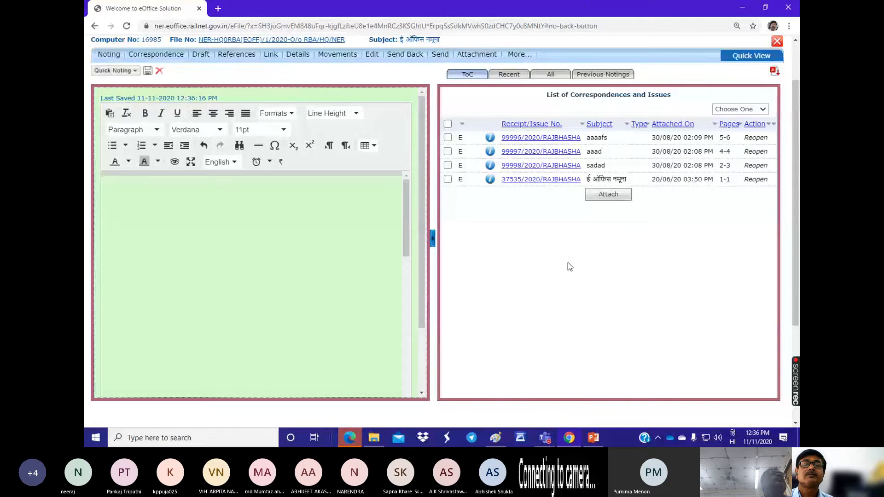
Step: Switch to the Microsoft Teams meeting and admit the participant waiting in the lobby
click(545, 437)
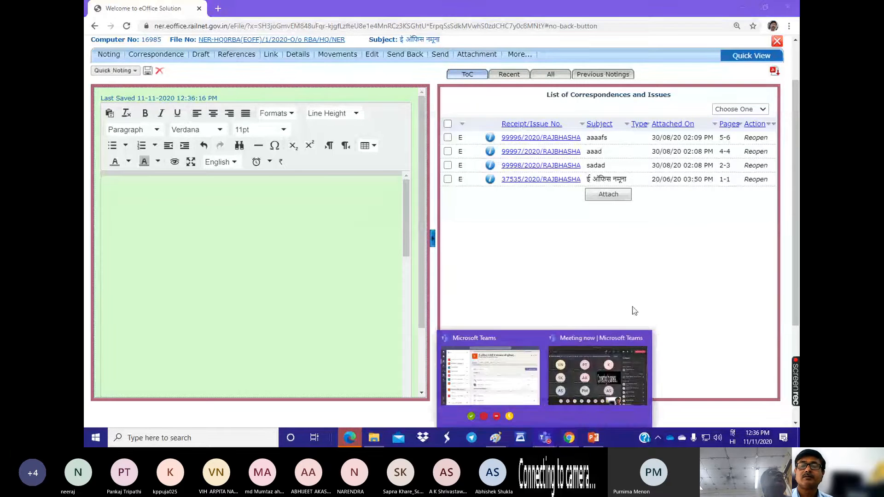
click(591, 363)
click(751, 176)
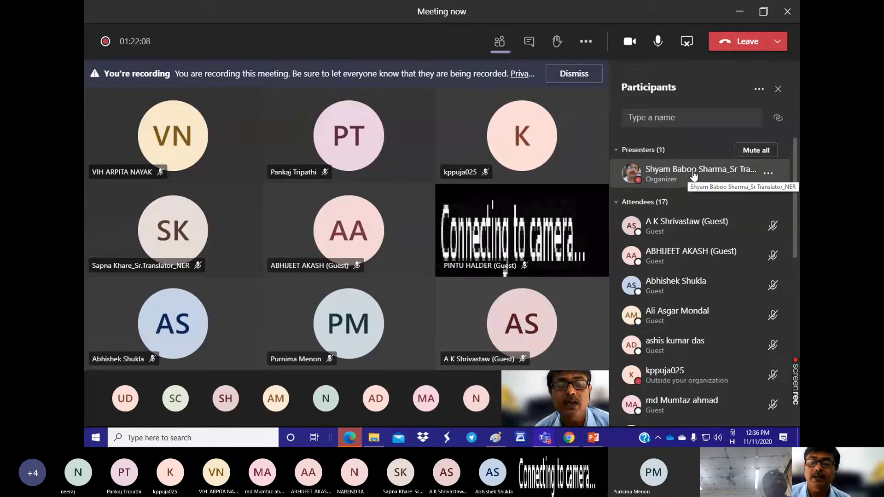
Step: Return to eFile in Chrome, list the created receipts, and open the one with subject "आवास हेतु"
click(568, 439)
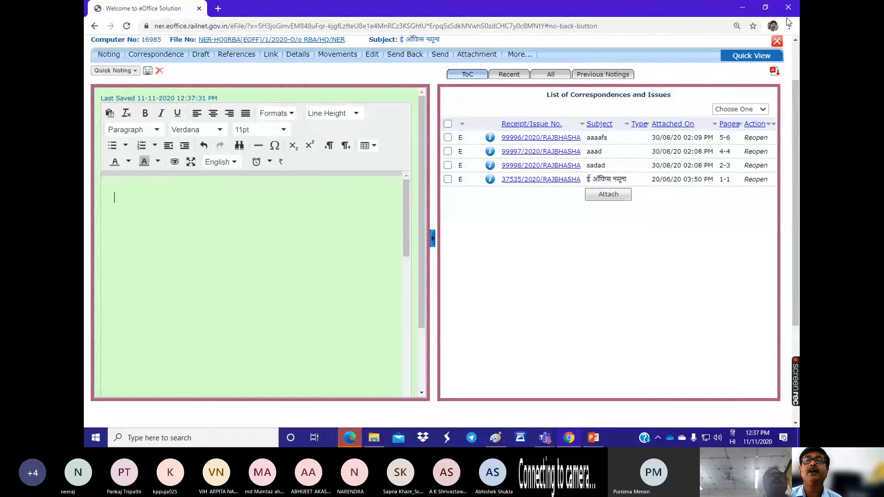
scroll(268, 90, up, 1)
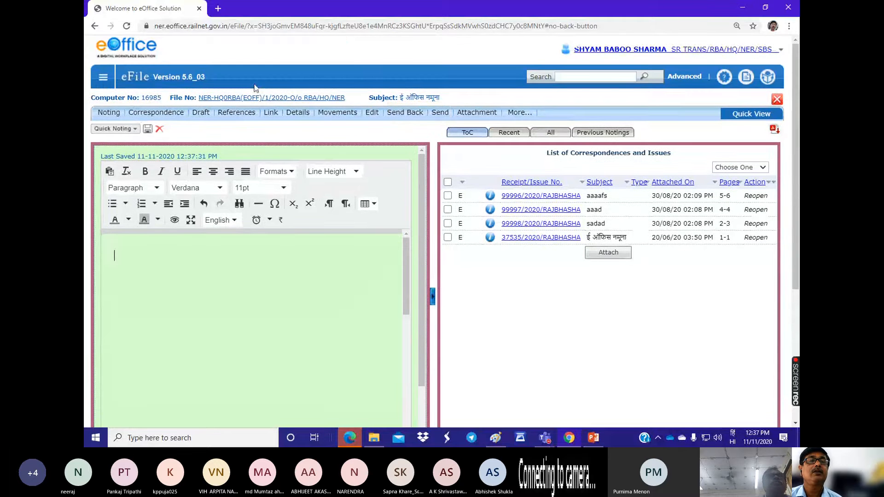
click(102, 78)
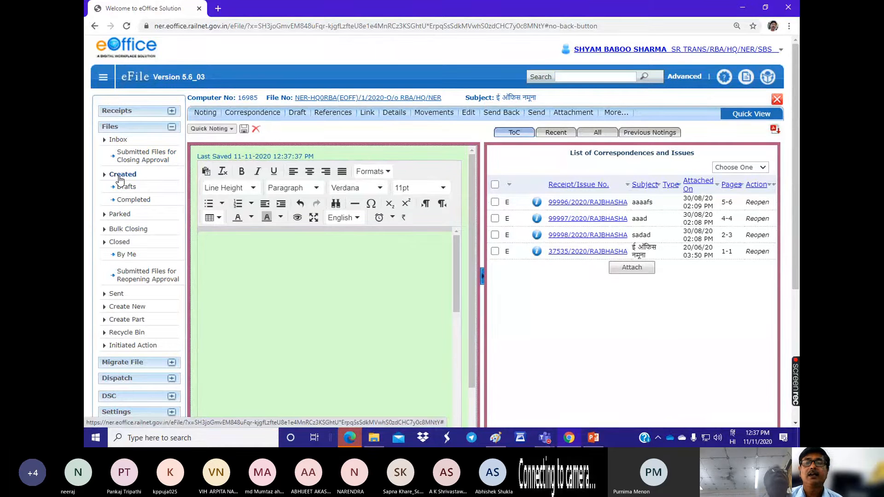
click(115, 114)
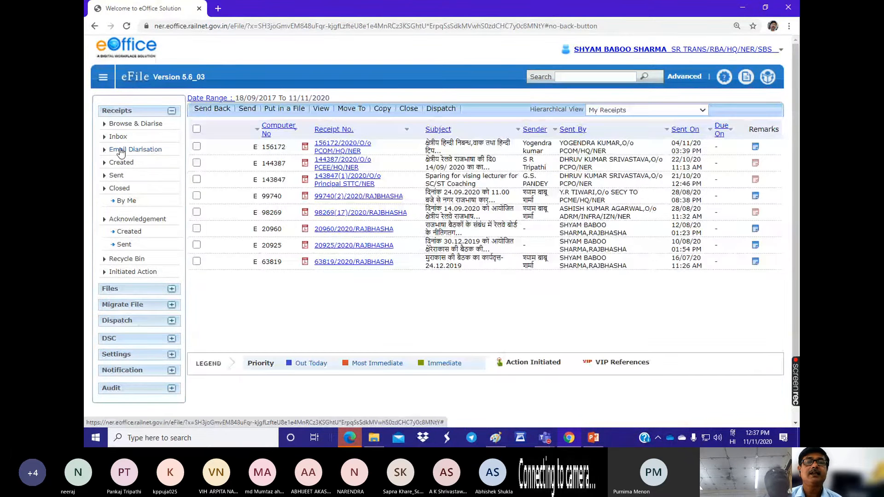
click(122, 162)
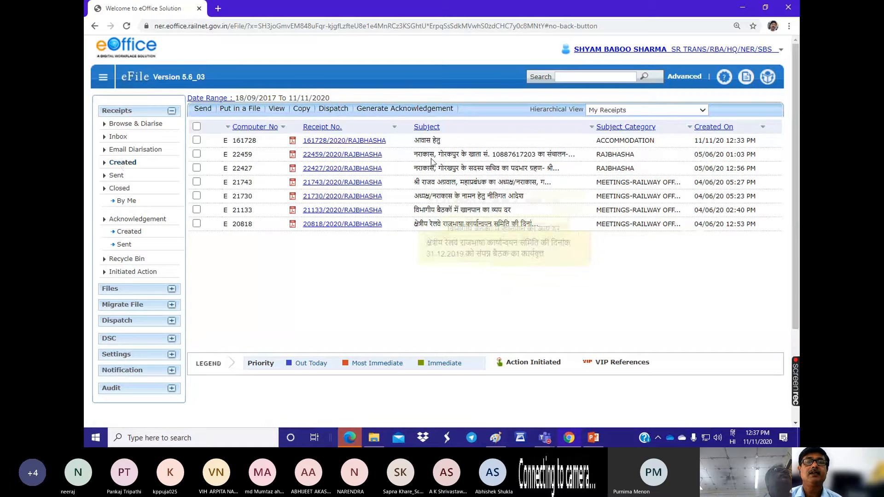
click(328, 142)
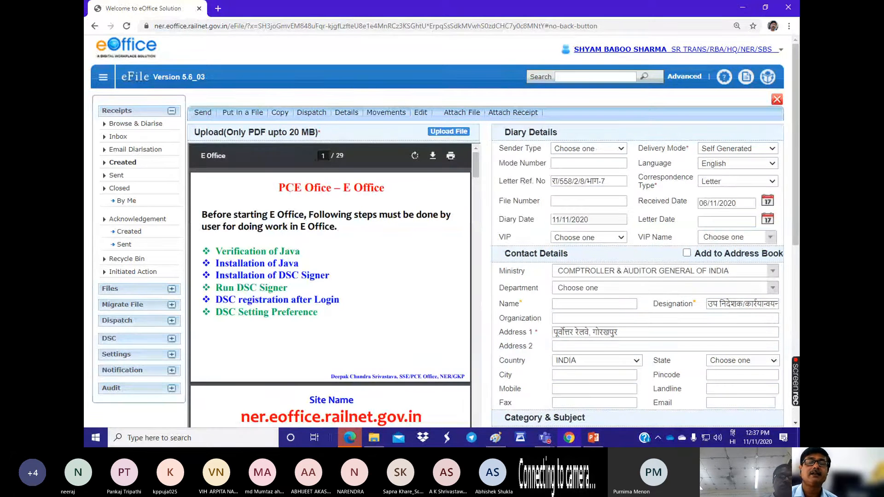
Step: Go back to the Teams meeting and let in the guest waiting in the lobby
mouse_move(544, 438)
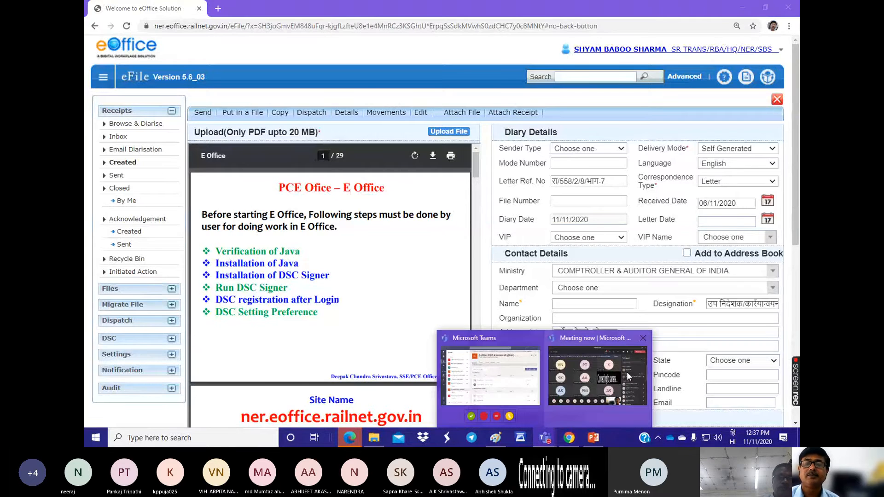
click(586, 378)
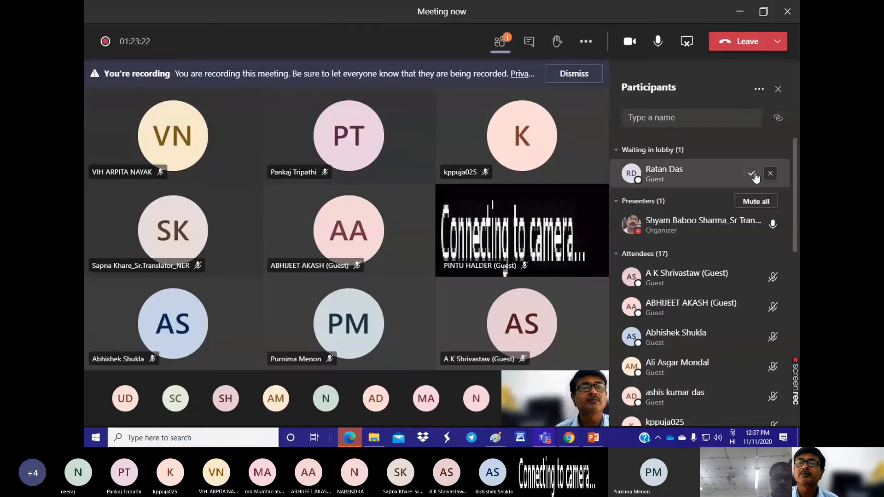
click(751, 174)
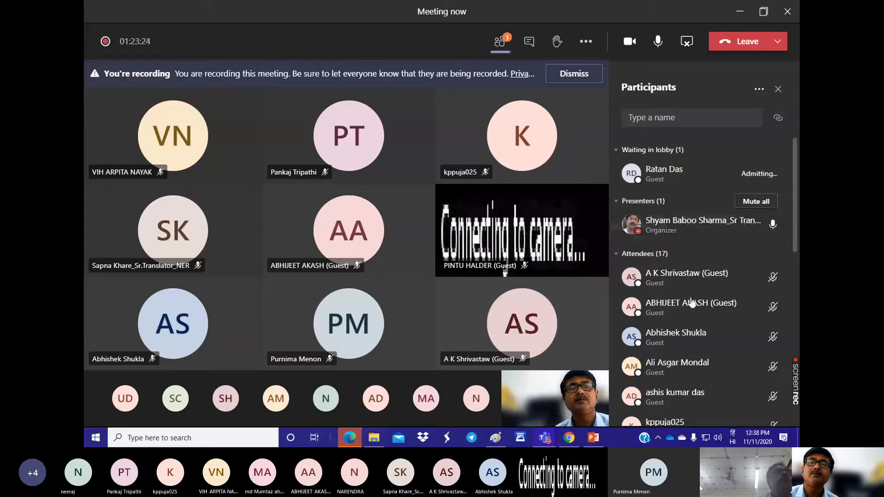
Step: Return to eFile in Chrome and display the files available for putting the receipt "आवास हेतु" in a file
click(569, 437)
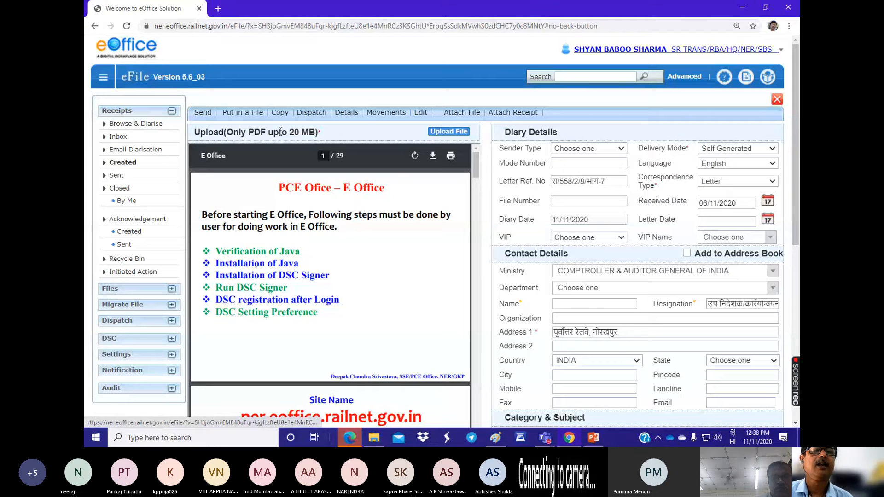
click(265, 119)
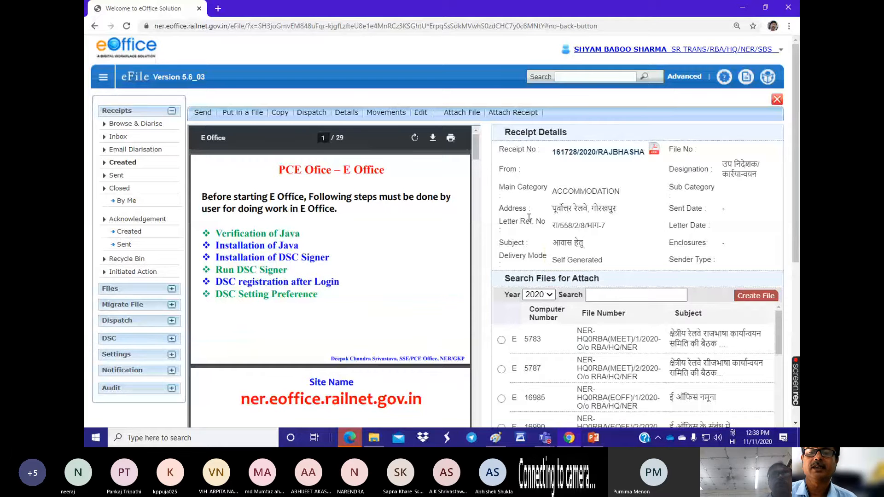
Step: Check the Teams meeting's participant list for anyone waiting in the lobby, and return to eFile in Chrome
mouse_move(544, 438)
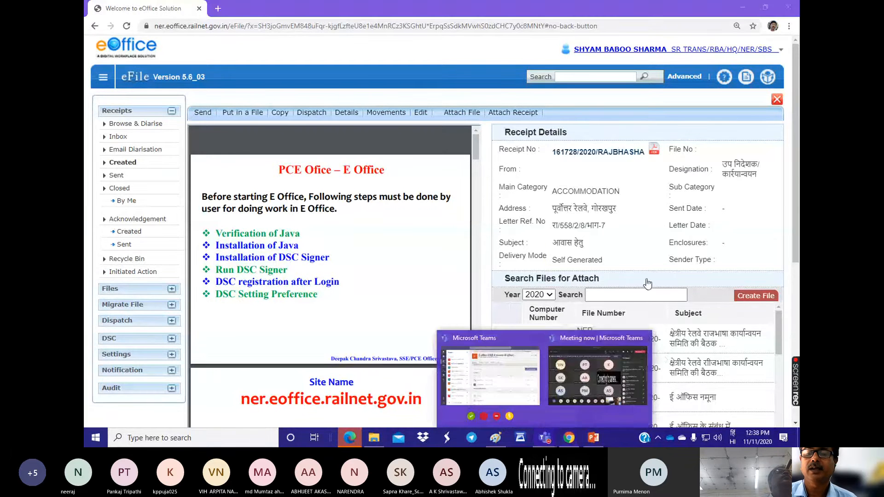
click(601, 377)
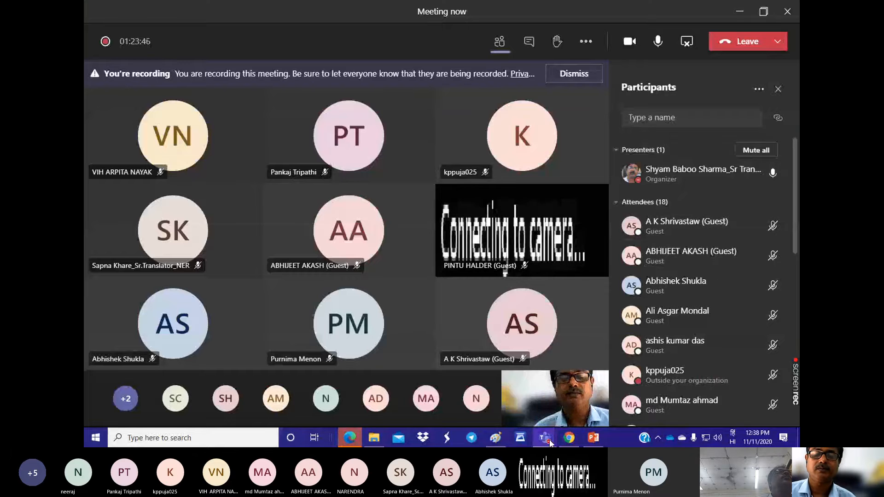
click(574, 439)
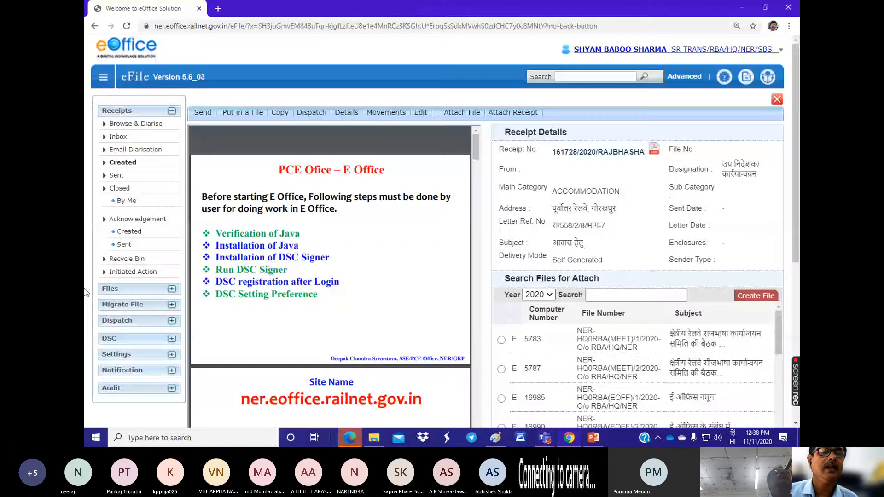
Step: Open the file with subject "ई ऑफिस नमूना" from the files inbox to show its noting and correspondence
click(118, 287)
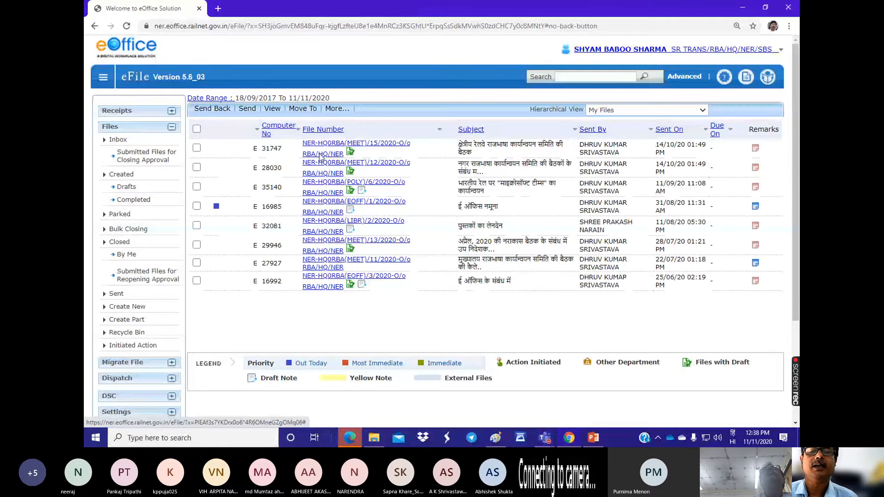
click(315, 205)
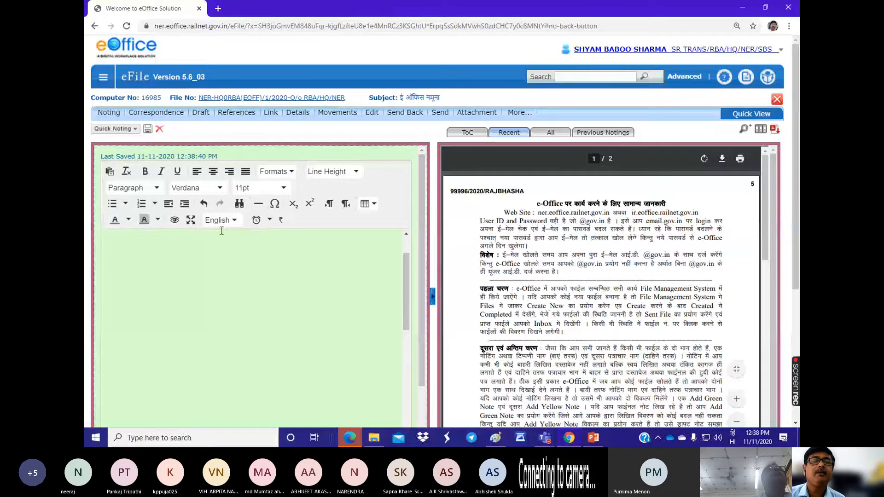
key(ctrl+minus)
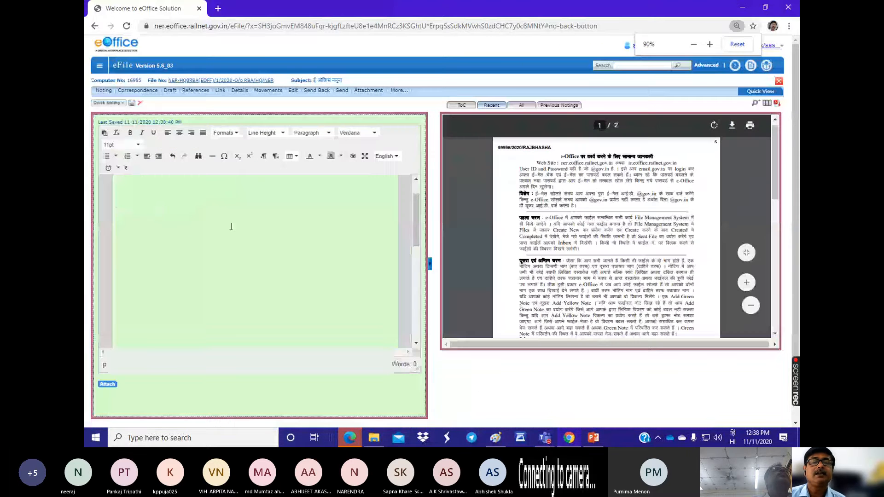
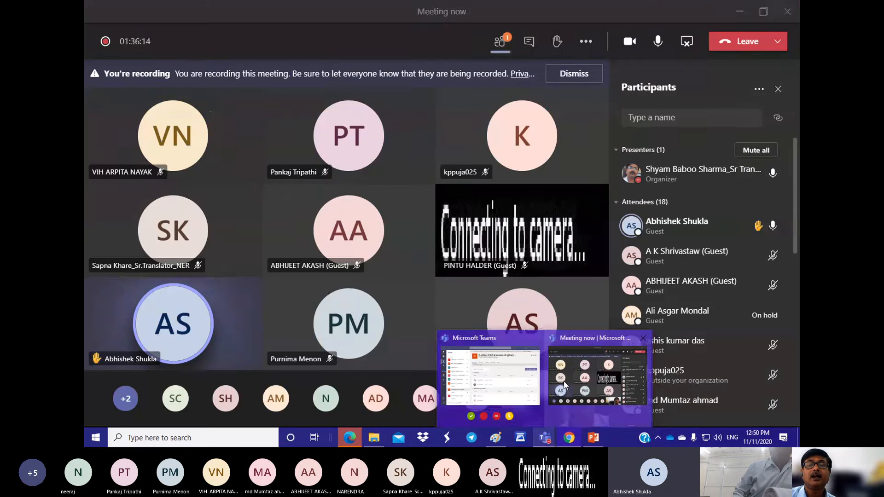
Step: Check the participant list in the Teams meeting, and return to the open file in eFile in Chrome
click(563, 381)
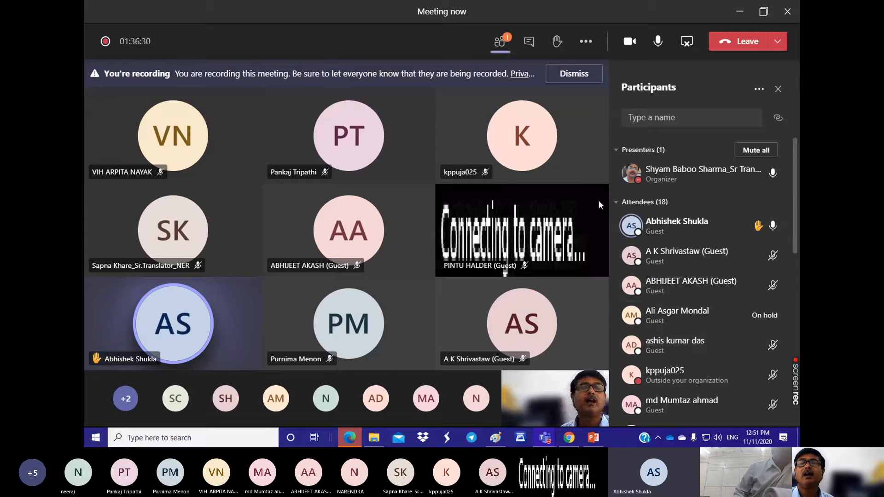
click(504, 44)
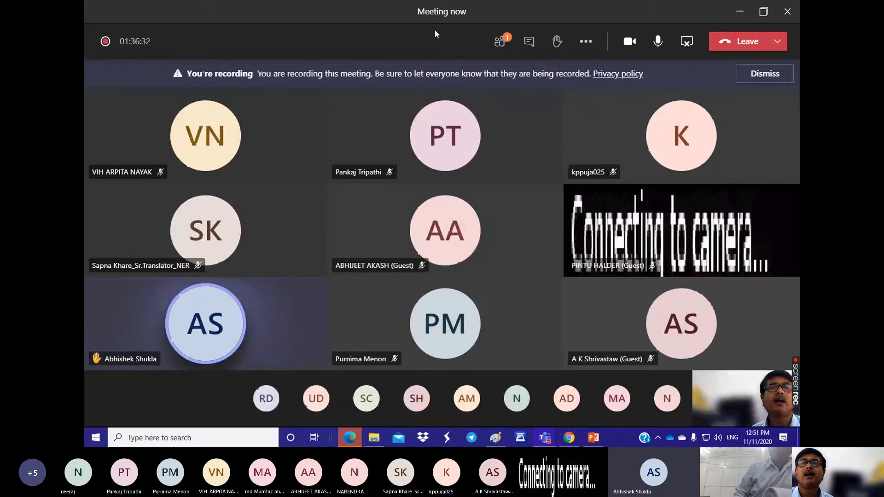
click(498, 43)
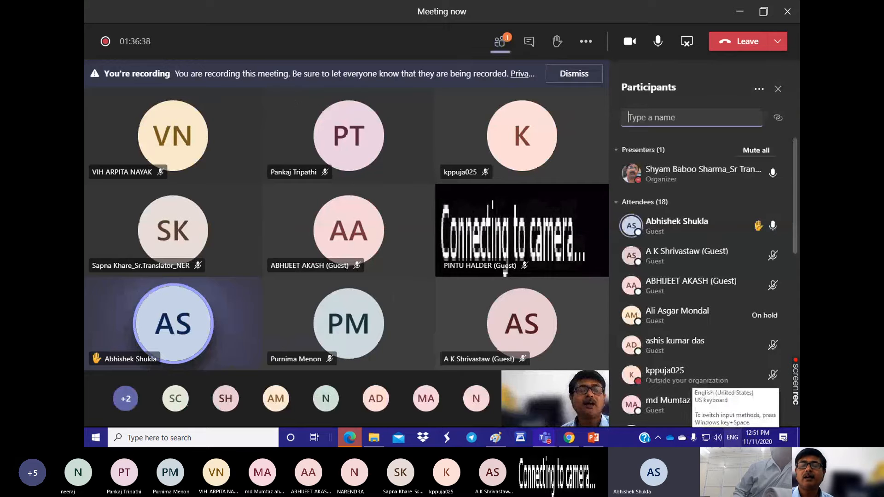
mouse_move(568, 438)
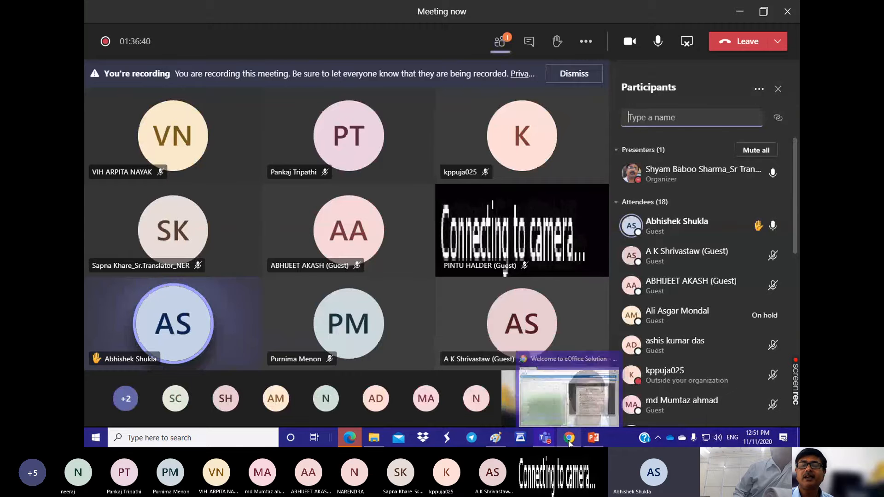
click(542, 412)
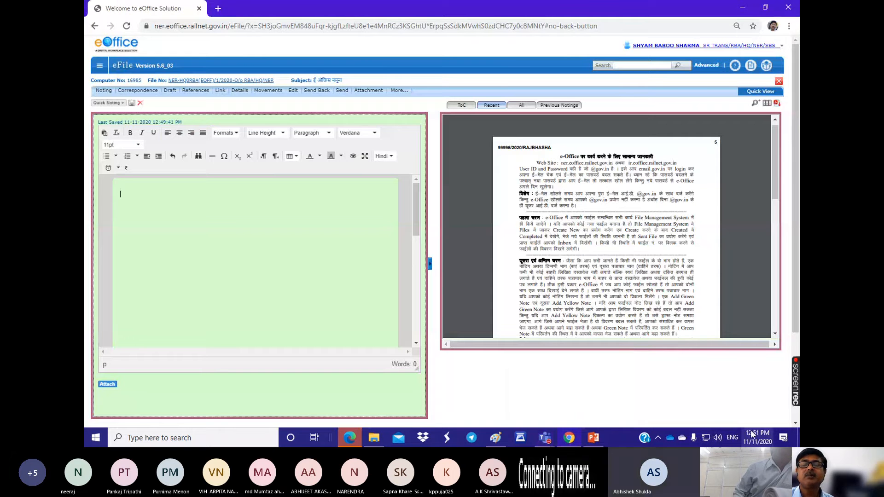
Step: Show the available keyboard input languages, and place the cursor in the file's empty green note
mouse_move(751, 433)
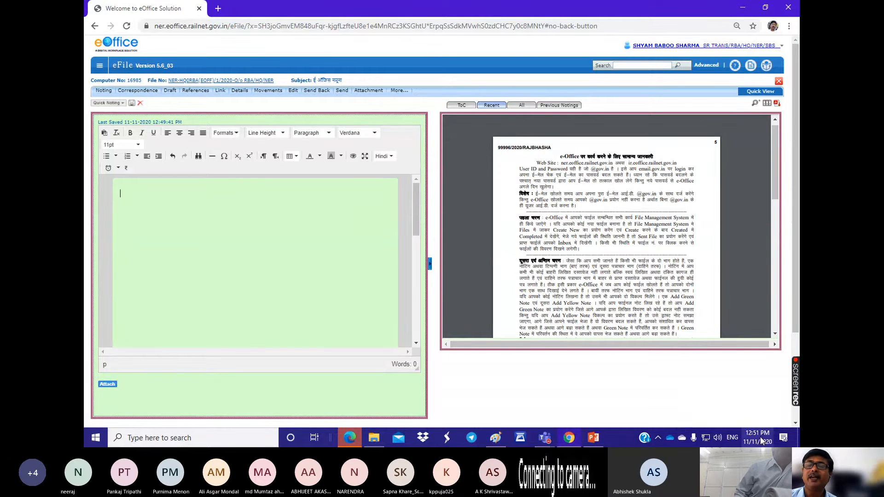
click(731, 438)
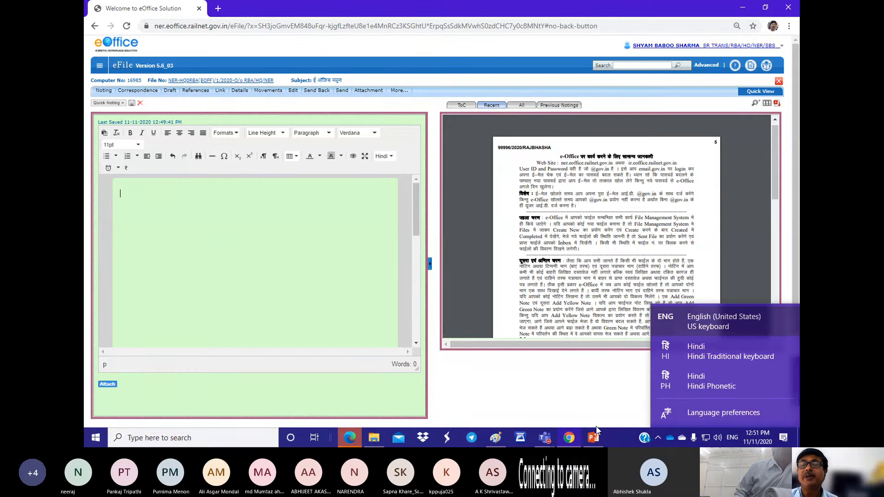
click(626, 436)
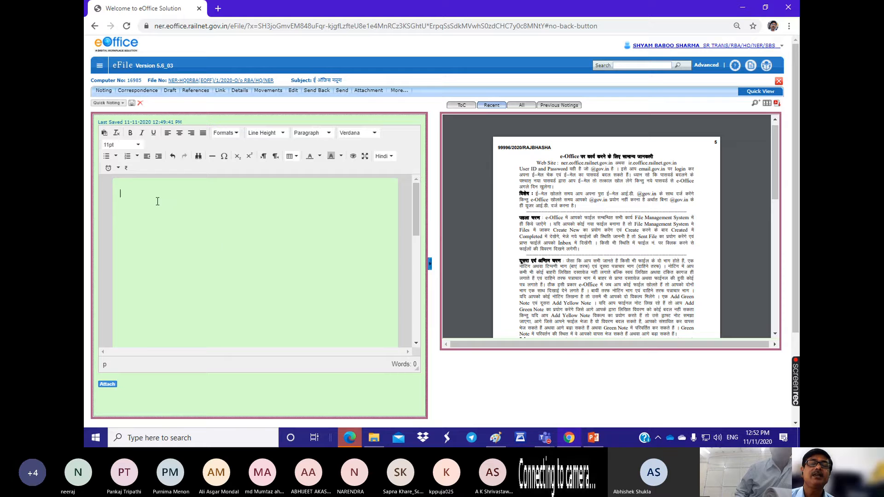
click(169, 256)
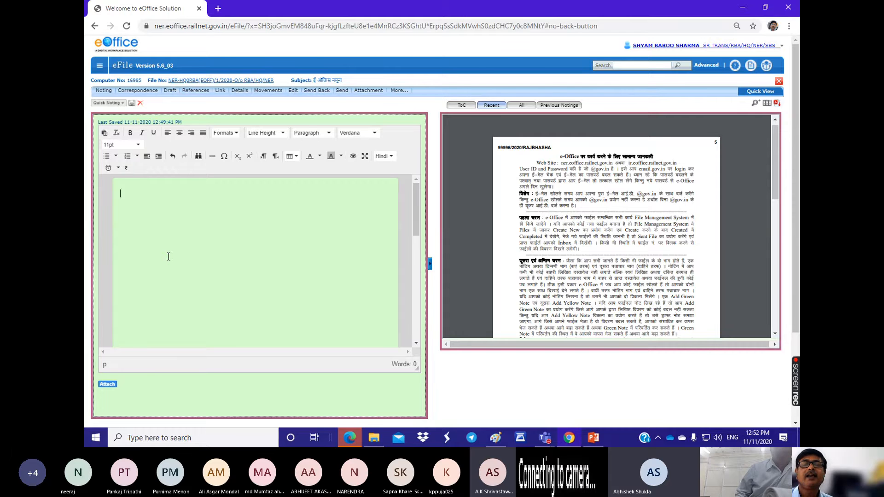
Step: Examine the Hindi/Others list of ready-made quick noting phrases from start to end
click(103, 103)
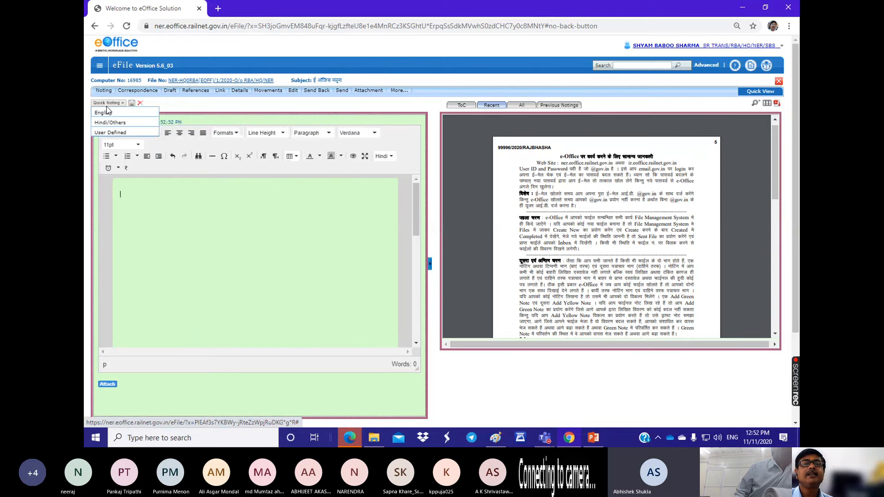
mouse_move(107, 124)
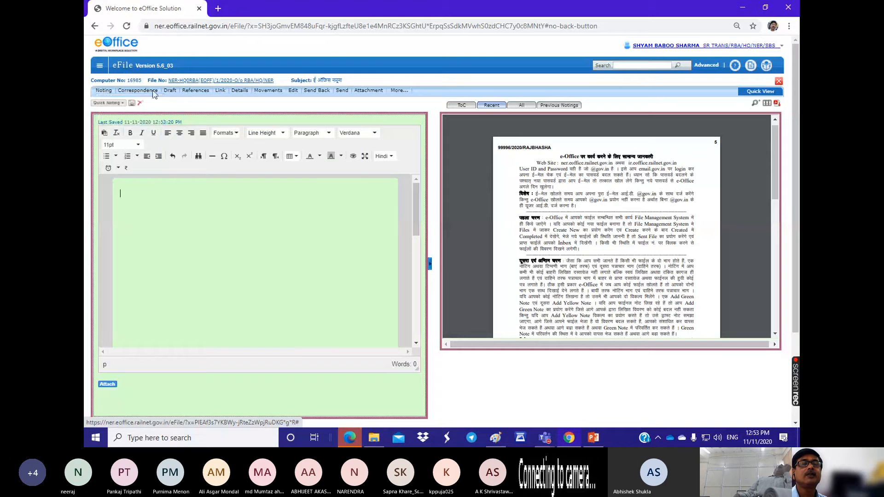
mouse_move(109, 103)
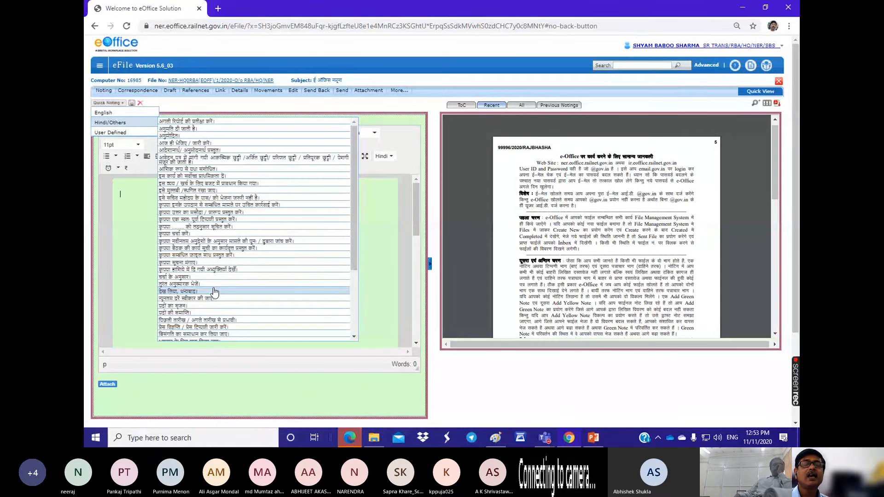
scroll(194, 177, down, 1)
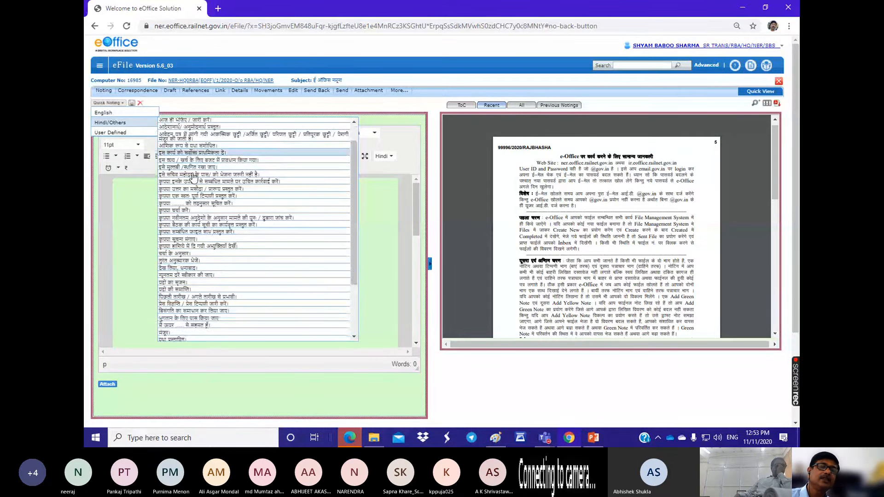
scroll(195, 184, down, 4)
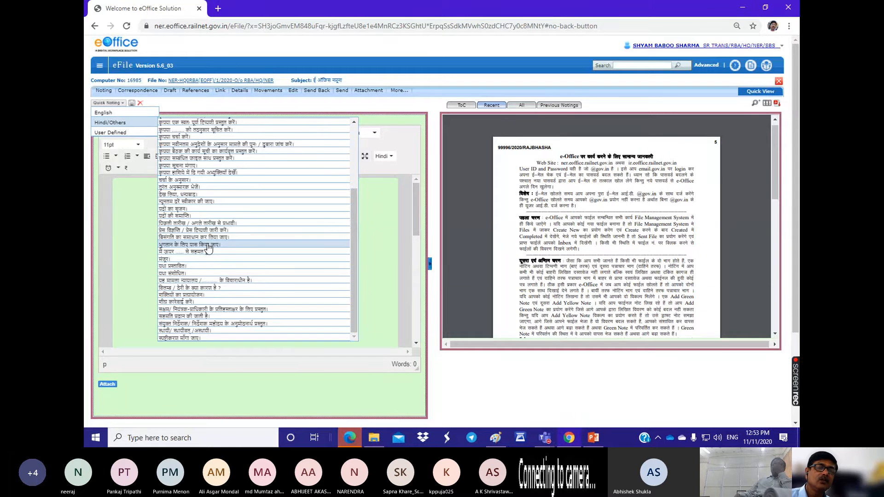
scroll(208, 247, down, 2)
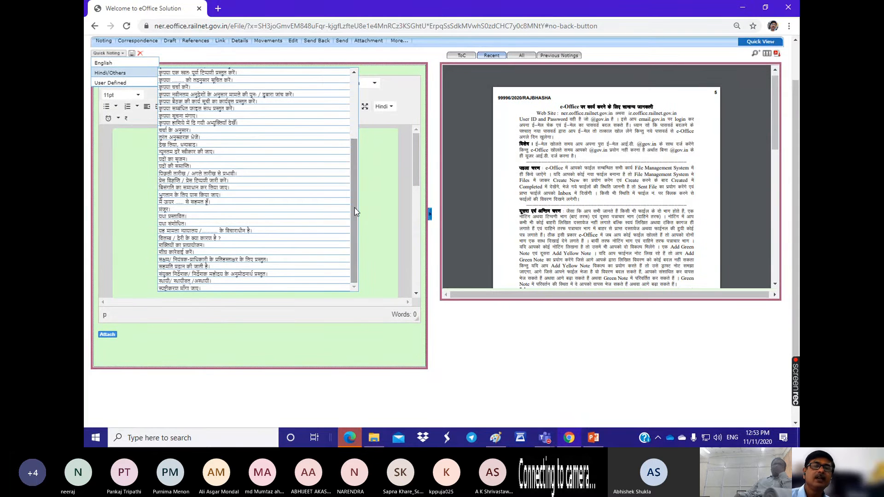
drag(354, 211, 361, 138)
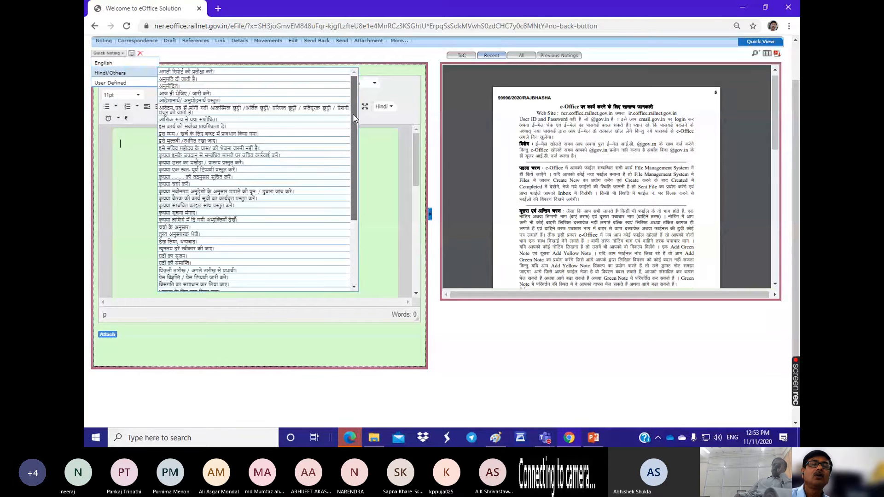
scroll(245, 138, down, 3)
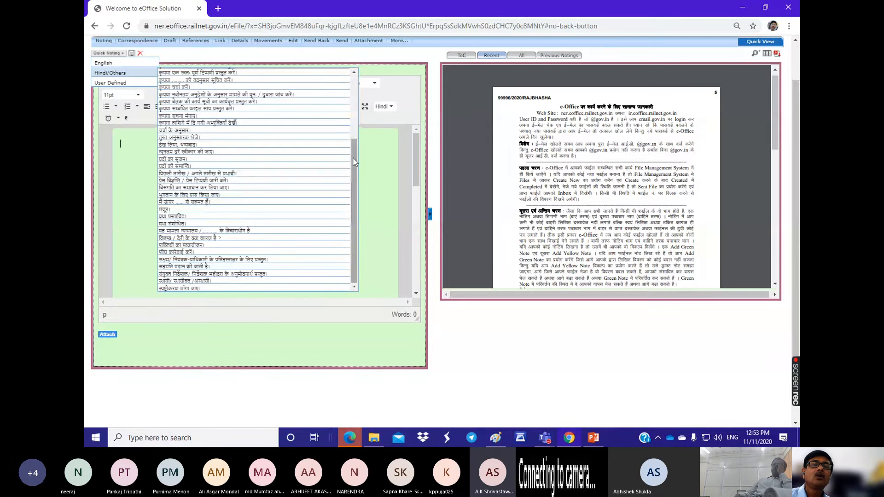
drag(352, 161, 354, 94)
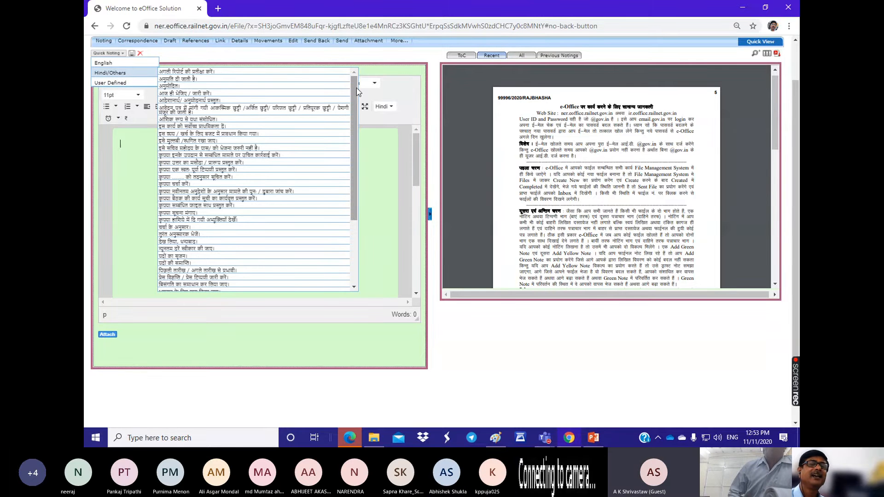
mouse_move(357, 92)
mouse_down()
mouse_move(362, 179)
mouse_move(360, 84)
mouse_up()
click(362, 87)
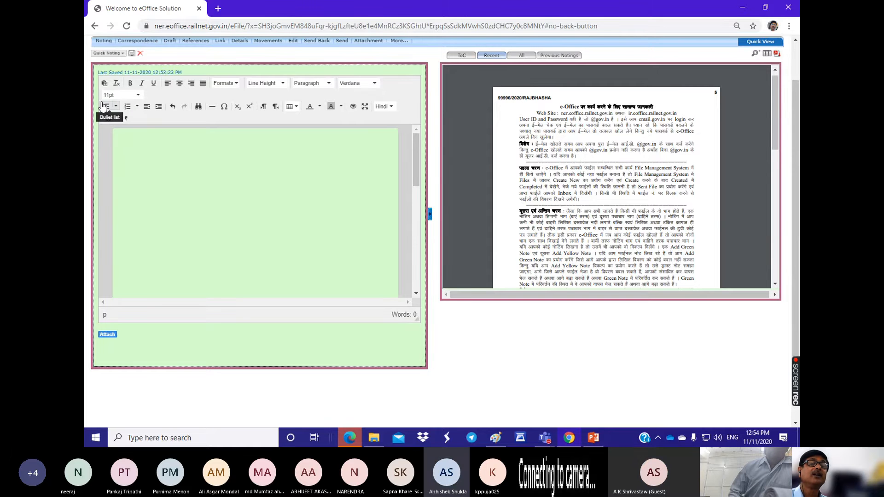
Step: Look at the Hindi/Others and User Defined categories of quick noting for the green note
click(109, 53)
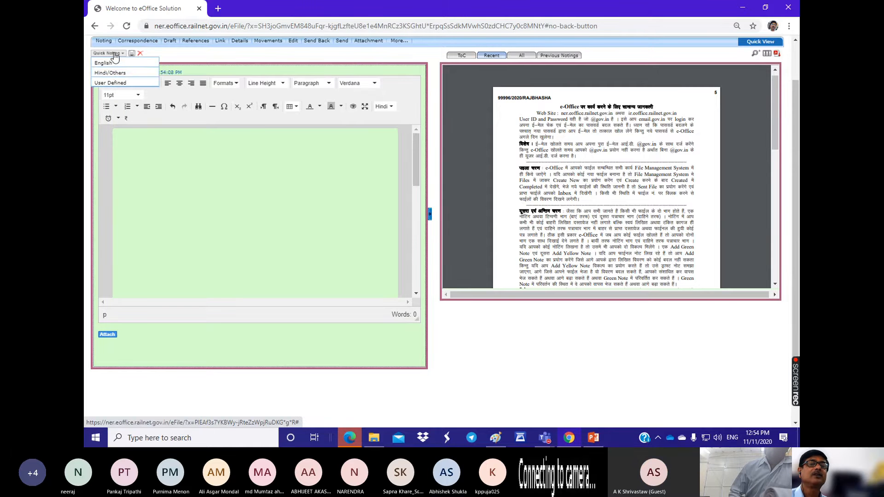
click(119, 72)
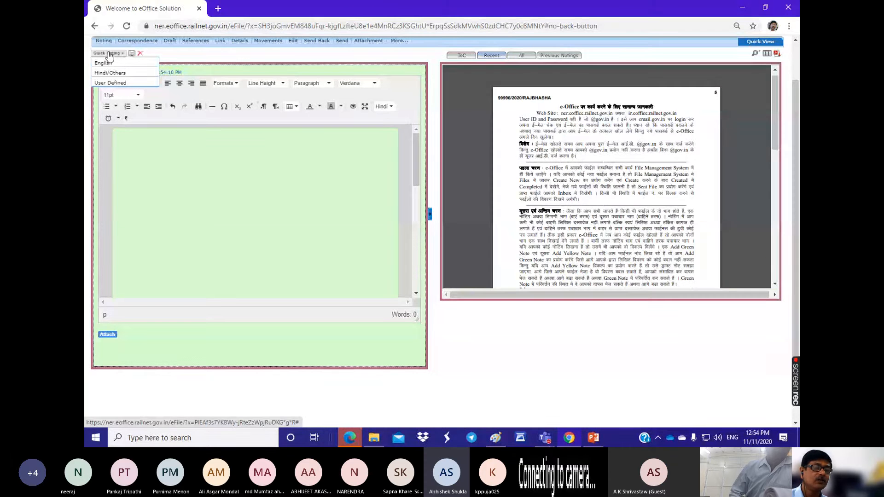
mouse_move(115, 83)
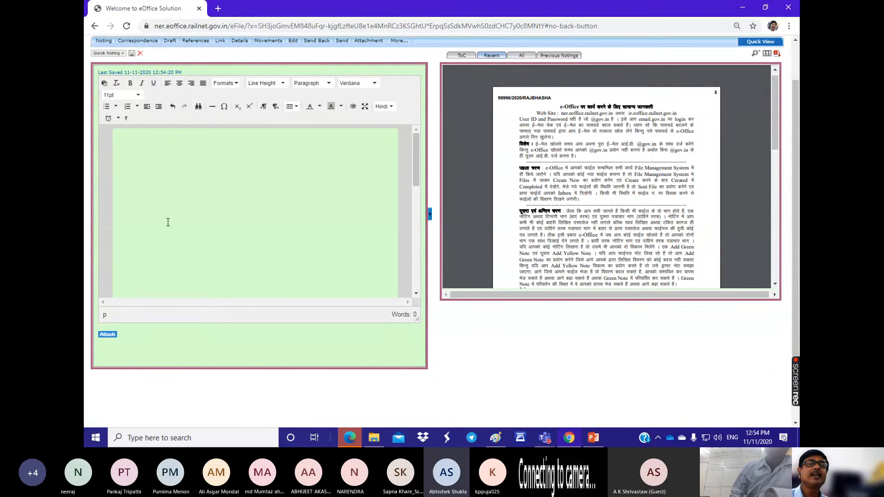
Step: Leave the open file for the eOffice home page and reopen the File Management System
scroll(166, 221, up, 2)
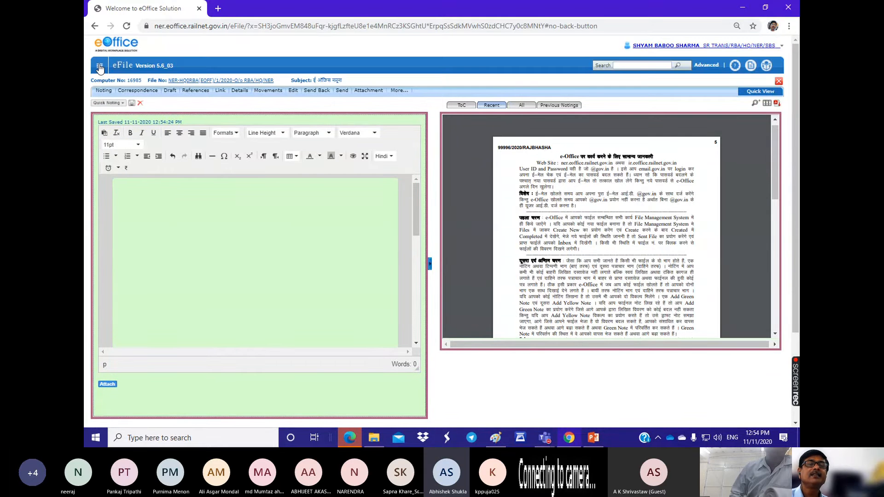
click(100, 68)
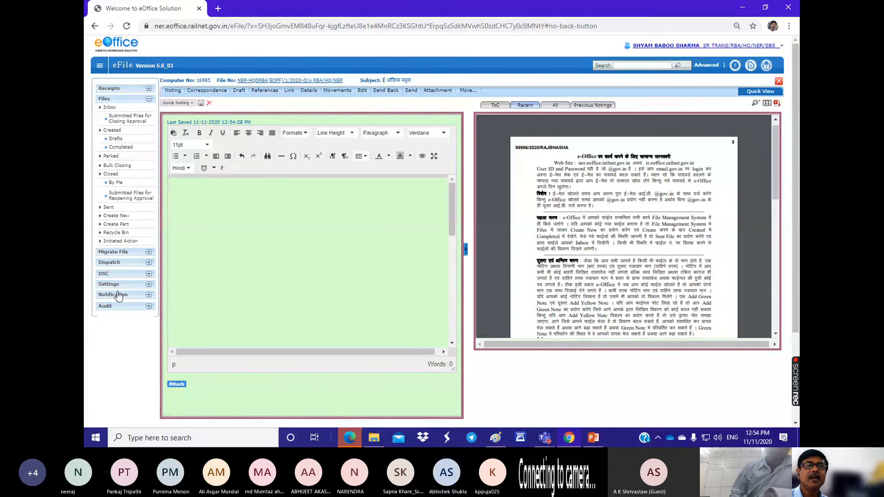
click(100, 68)
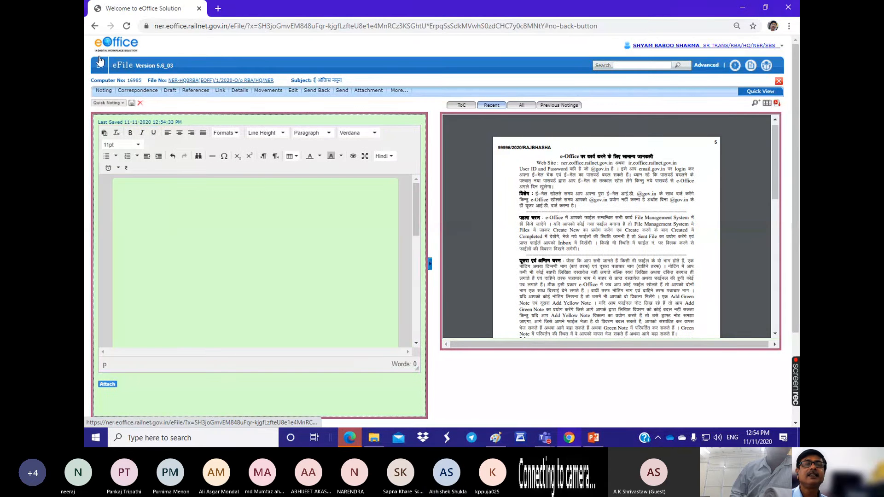
click(101, 68)
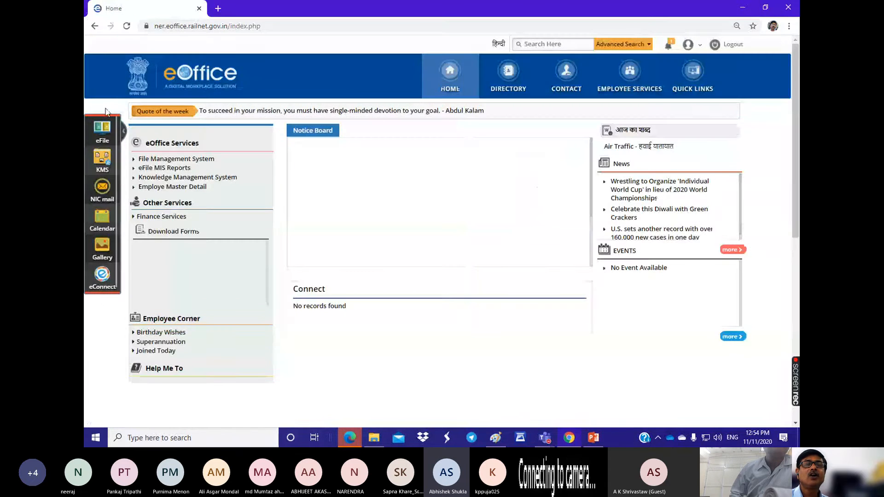
click(158, 161)
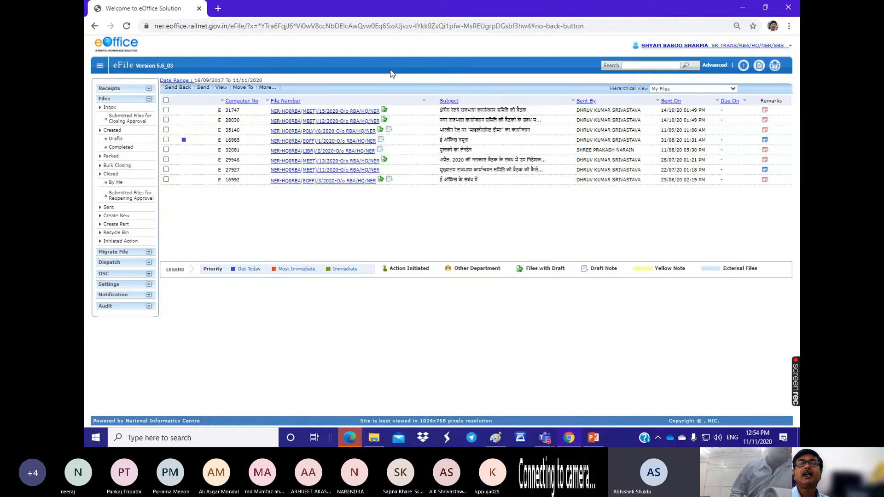
Step: Switch to the Teams meeting to look over its participants, and return to the files inbox in Chrome
click(550, 439)
click(597, 375)
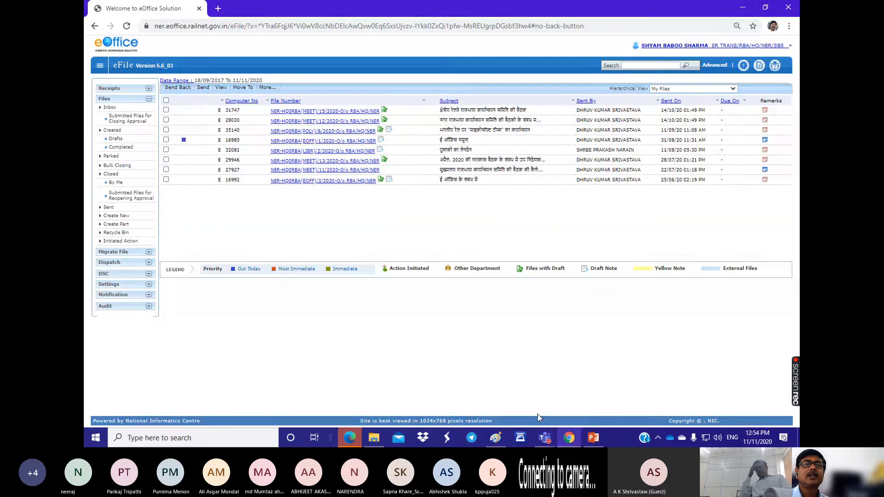
click(569, 438)
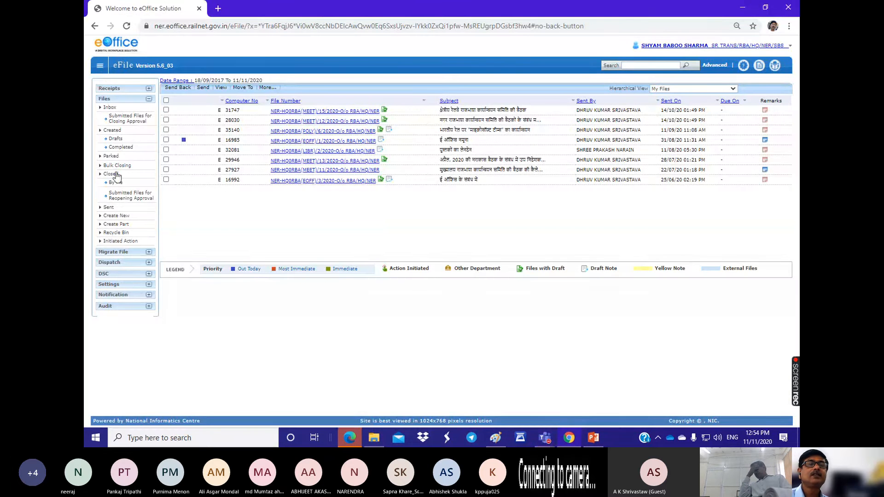
Step: Open the Quick Noting settings to list the user-defined quick notings
click(121, 99)
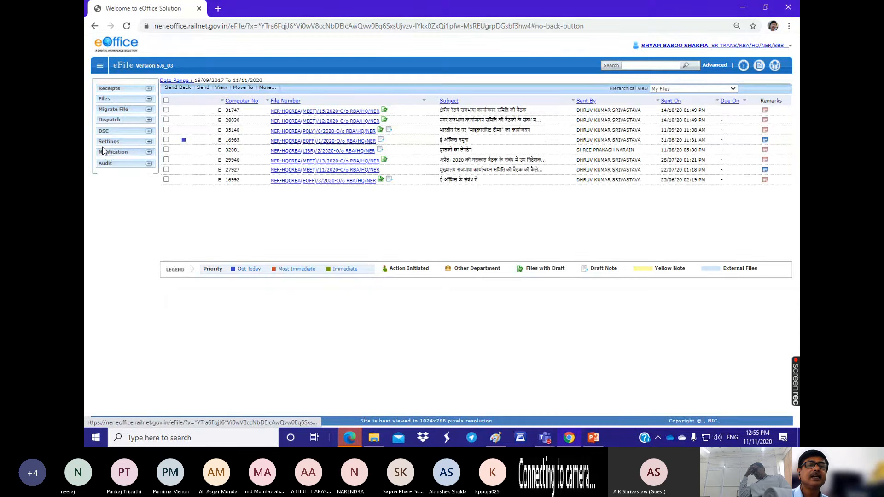
click(148, 142)
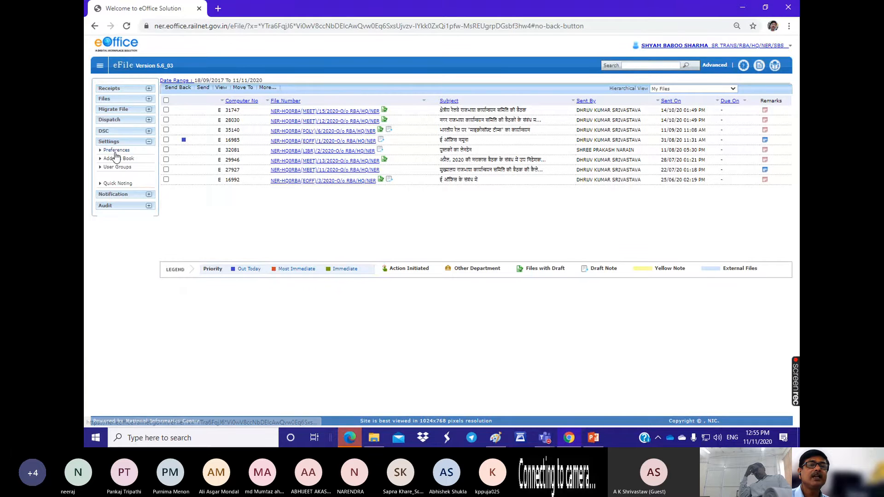
click(116, 184)
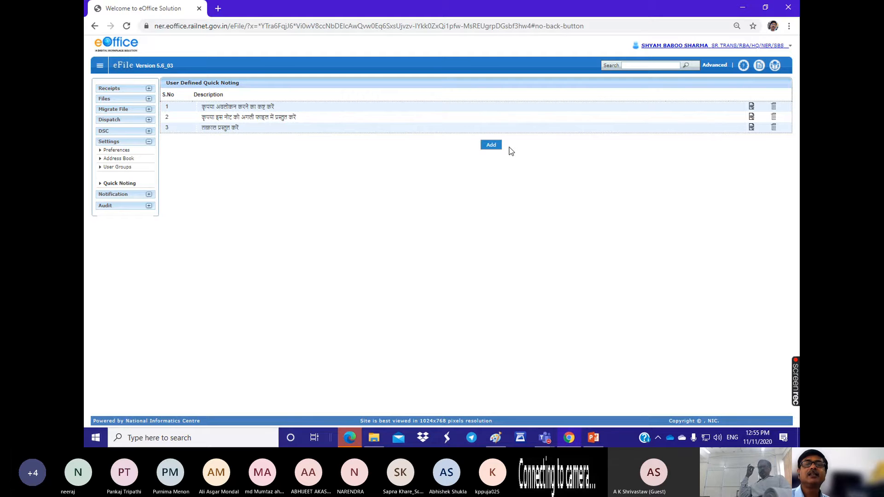
Step: Add and save a user-defined quick noting reading "कृपया मसौदा तैयार करें", using the Hindi Traditional keyboard
click(491, 146)
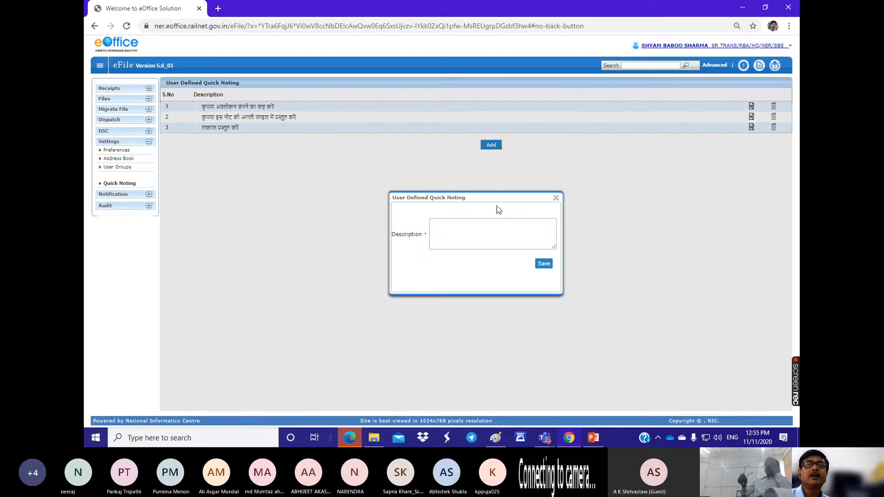
click(444, 225)
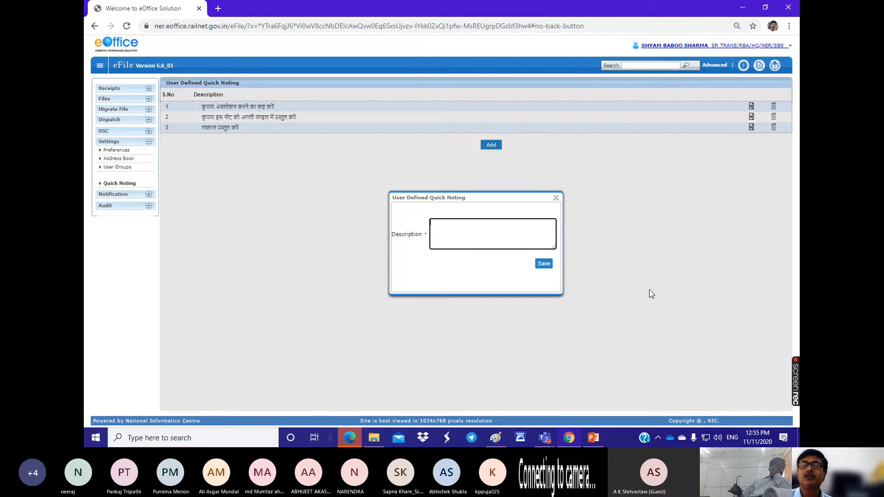
click(731, 438)
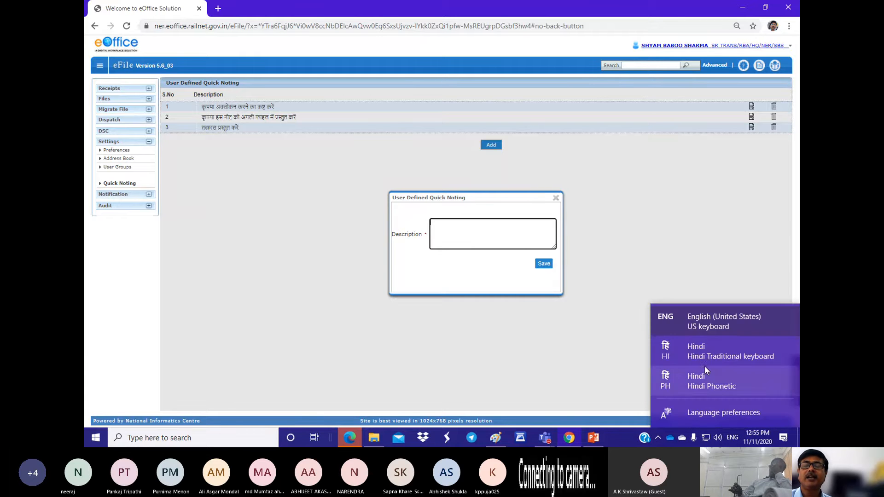
click(704, 355)
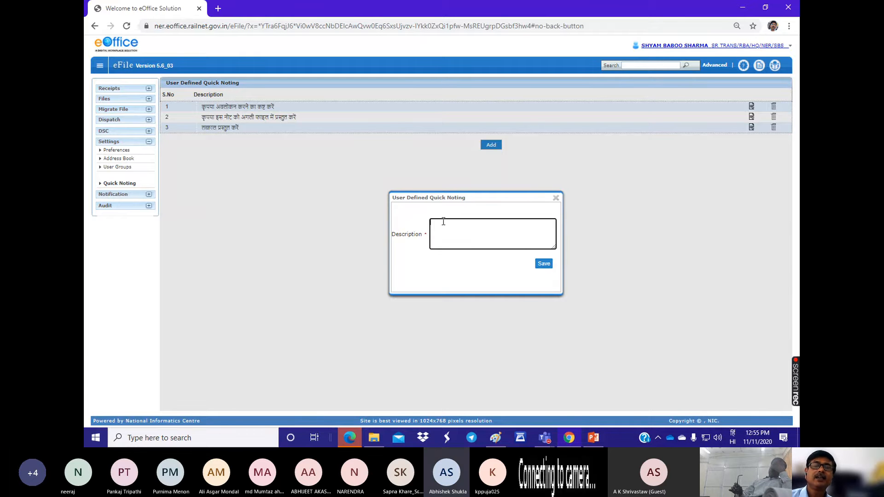
text(क)
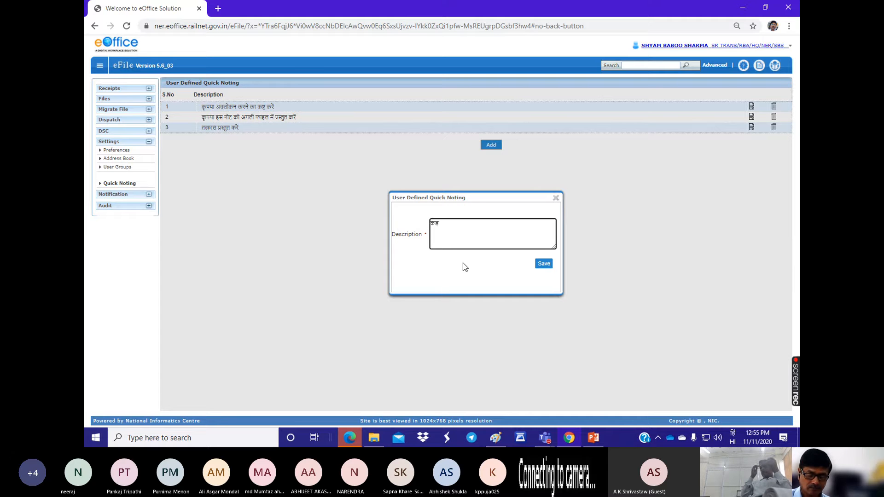
text(ृ)
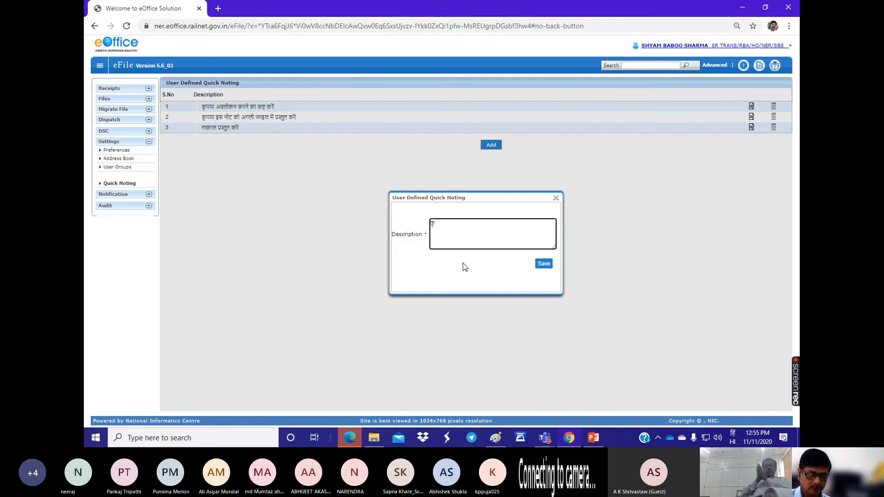
text(पया)
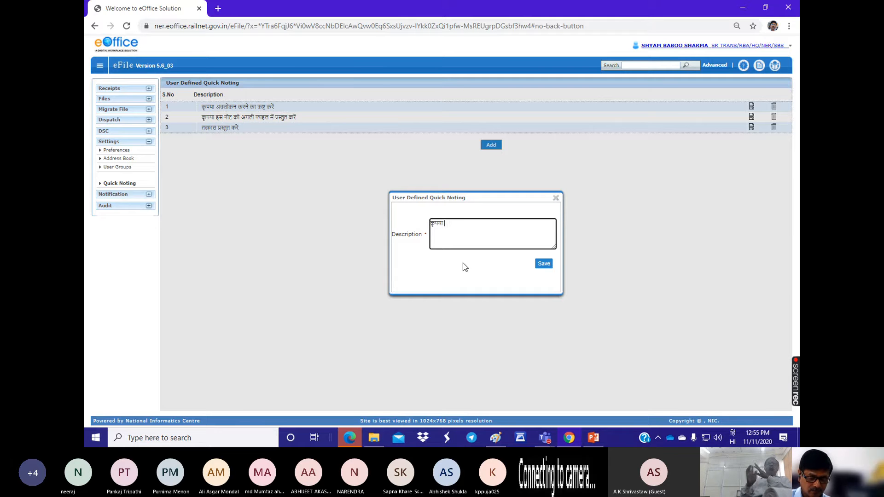
text( मसौदा)
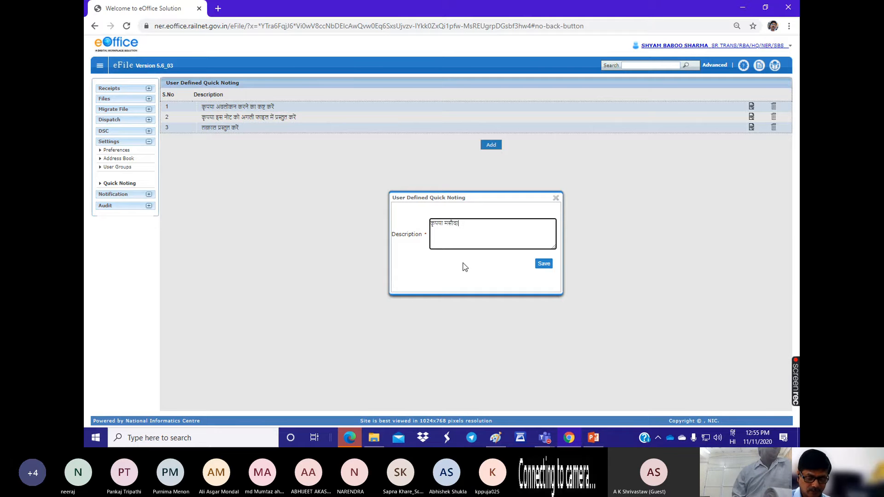
text( तैयार करें)
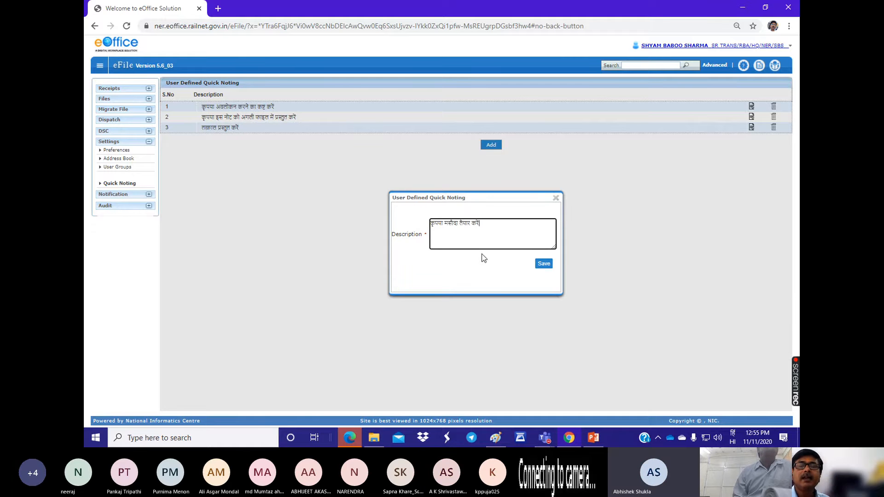
click(544, 264)
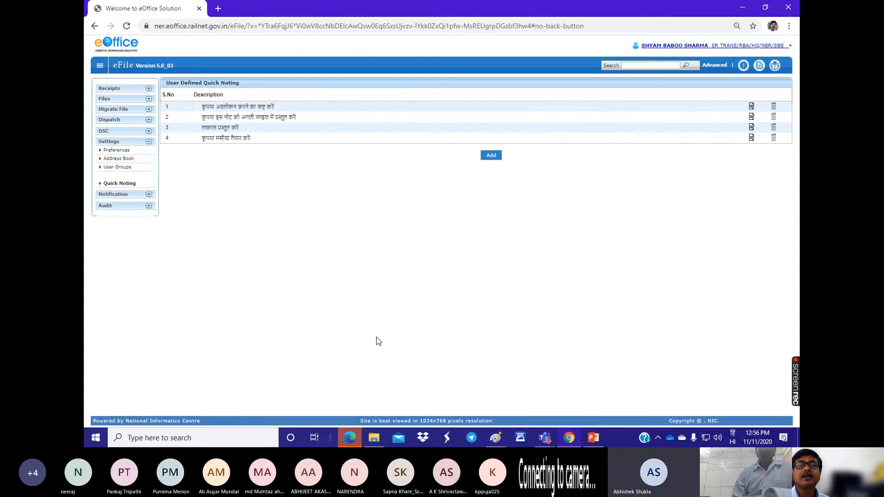
Step: Open the file with subject "ई ऑफिस नमूना" from the files inbox and insert the user-defined quick noting "कृपया मसौदा तैयार करें" into its green note
click(105, 100)
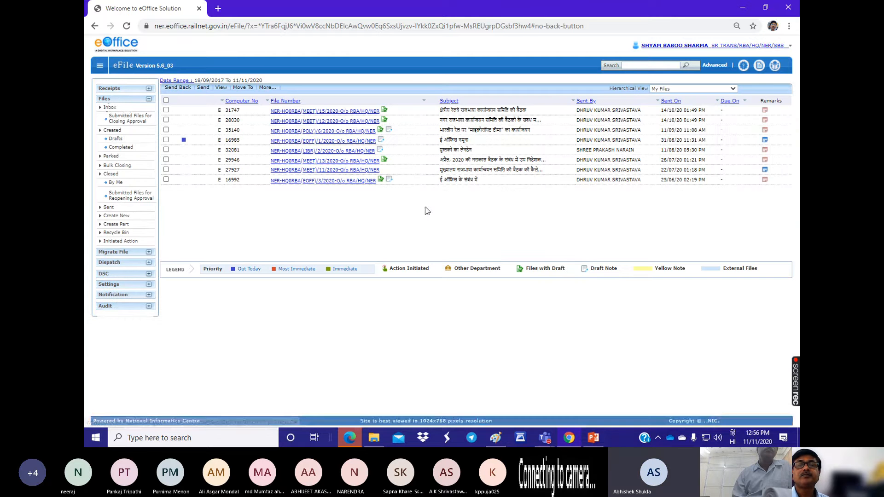
click(307, 141)
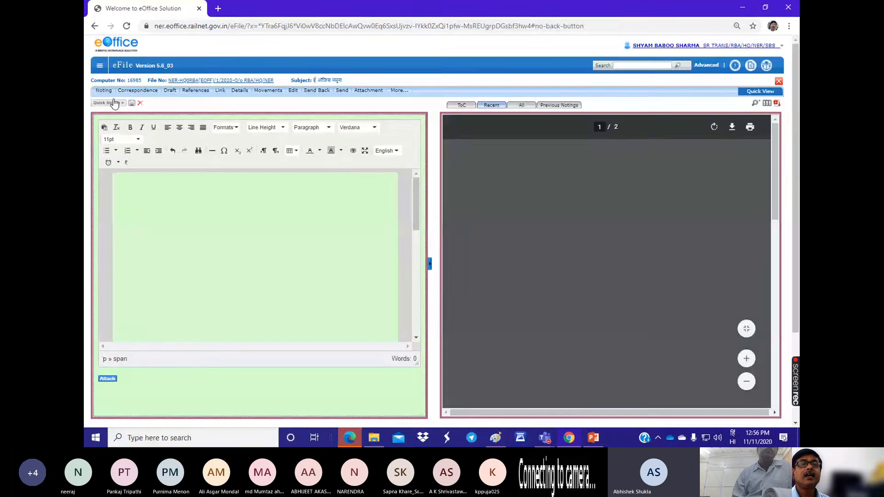
click(114, 103)
mouse_move(113, 132)
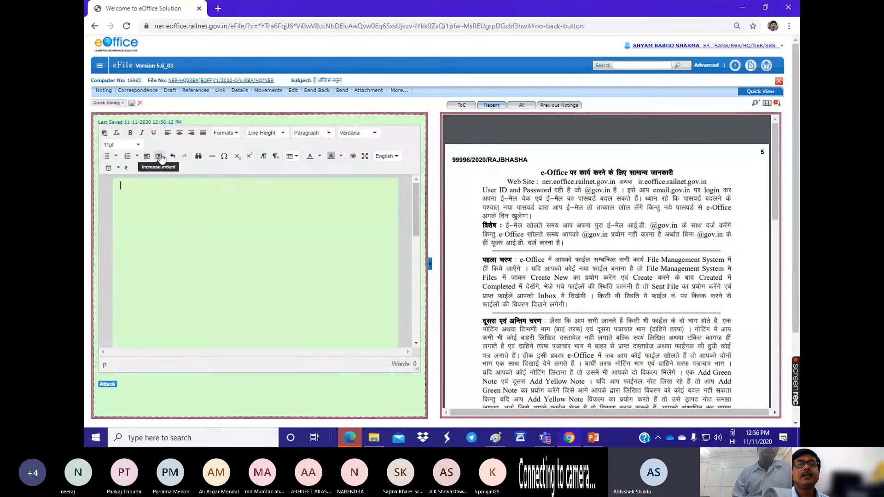
click(114, 102)
mouse_move(116, 123)
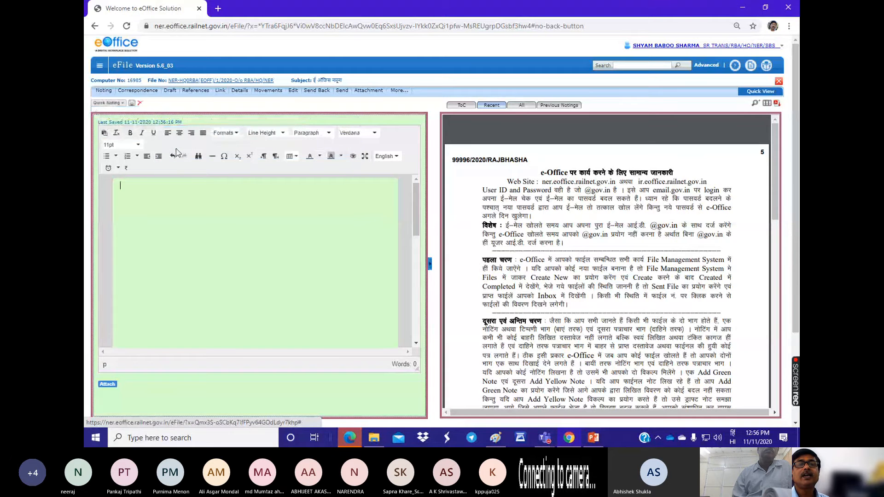
click(114, 103)
mouse_move(127, 133)
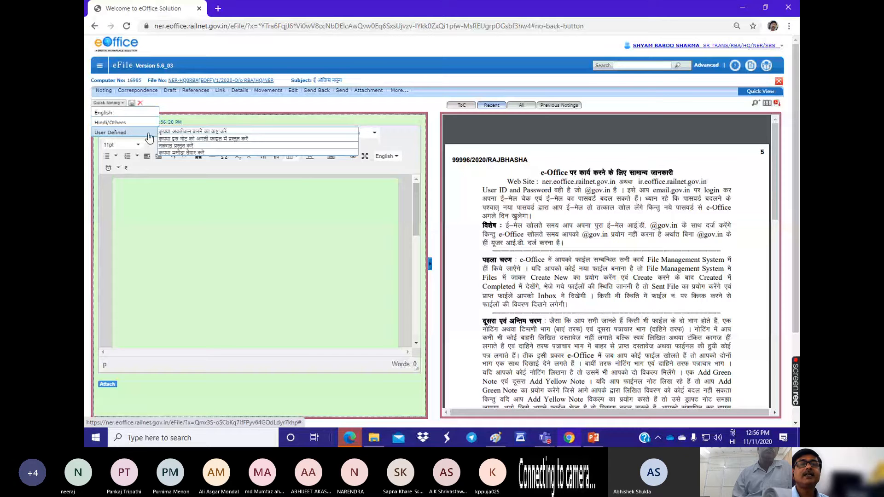
click(173, 153)
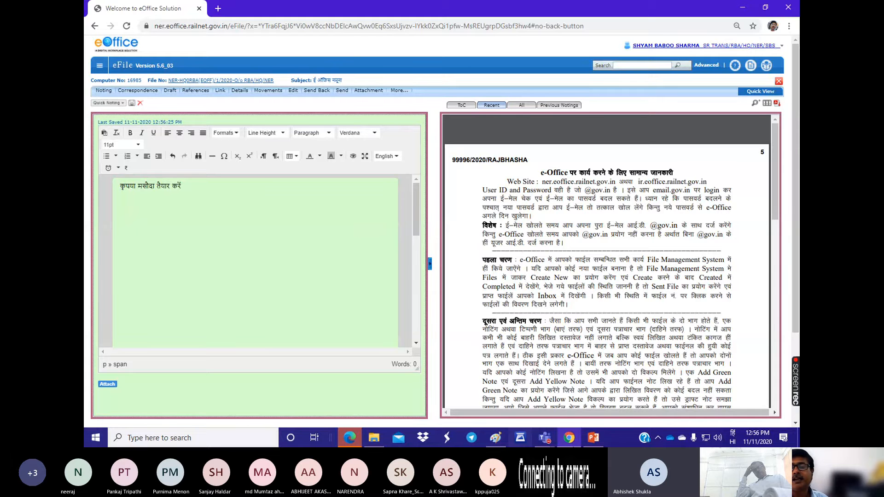
Step: Switch to the Teams meeting, mute all participants, and return to the open file in Chrome
mouse_move(545, 440)
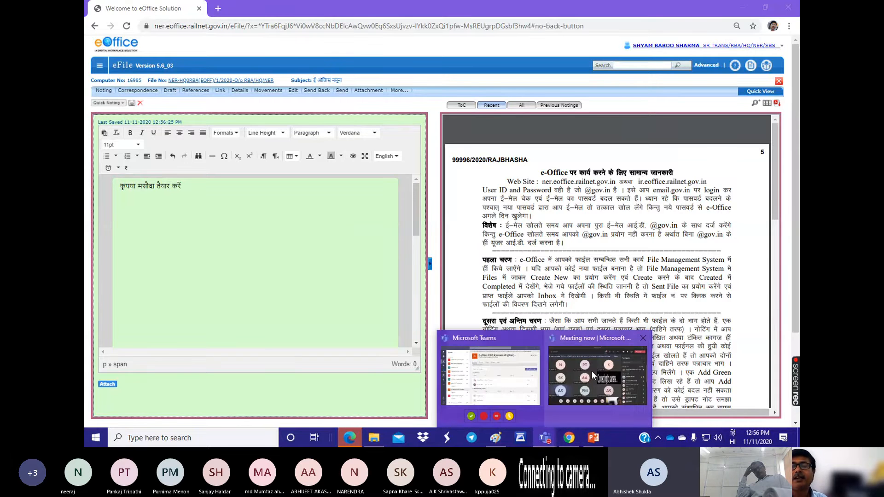
click(591, 371)
click(758, 153)
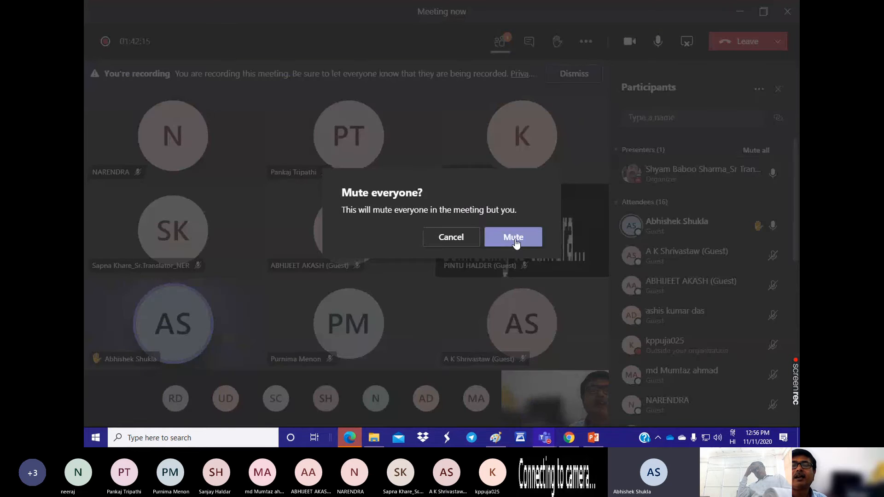
click(512, 236)
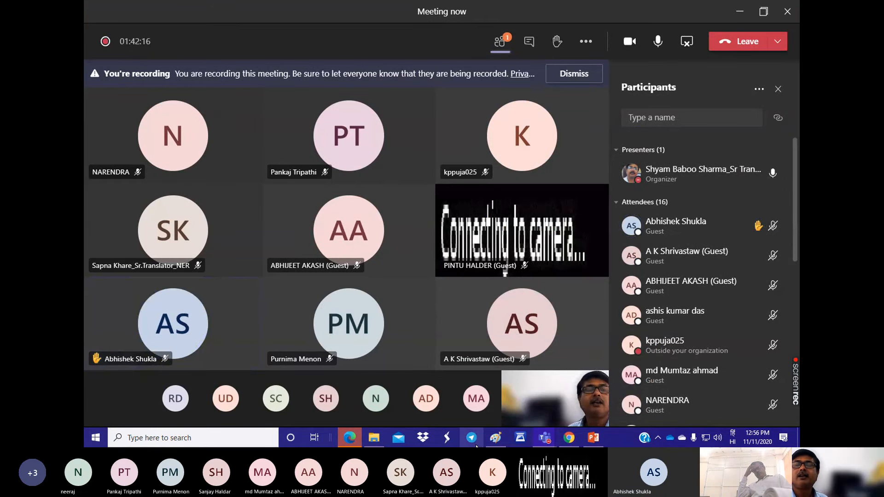
click(569, 439)
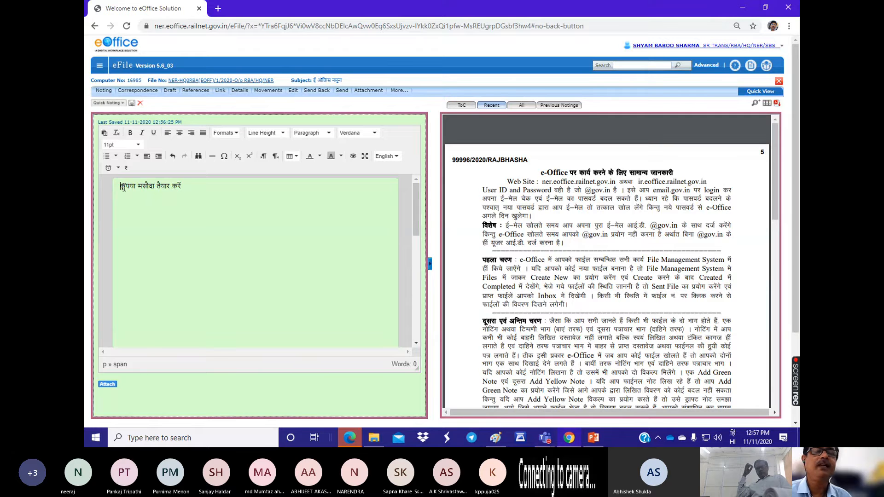
Step: Look at the quick noting categories and the noting options of the open file again
click(106, 103)
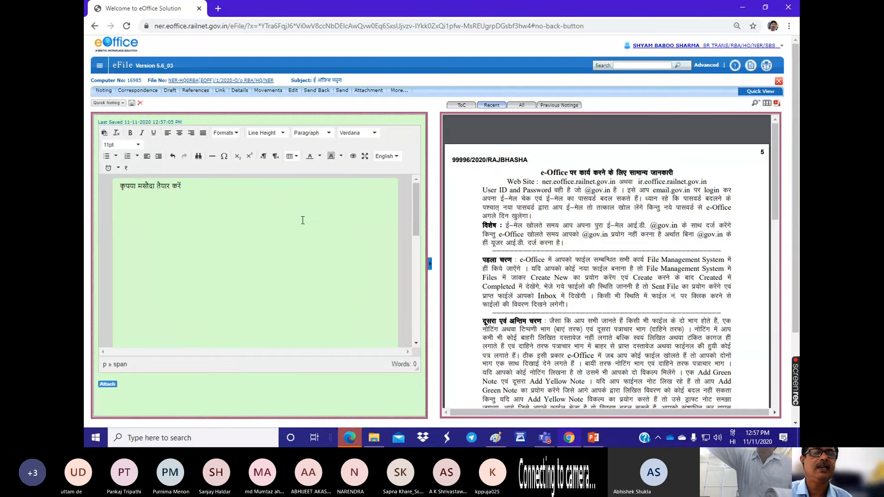
click(105, 102)
mouse_move(108, 135)
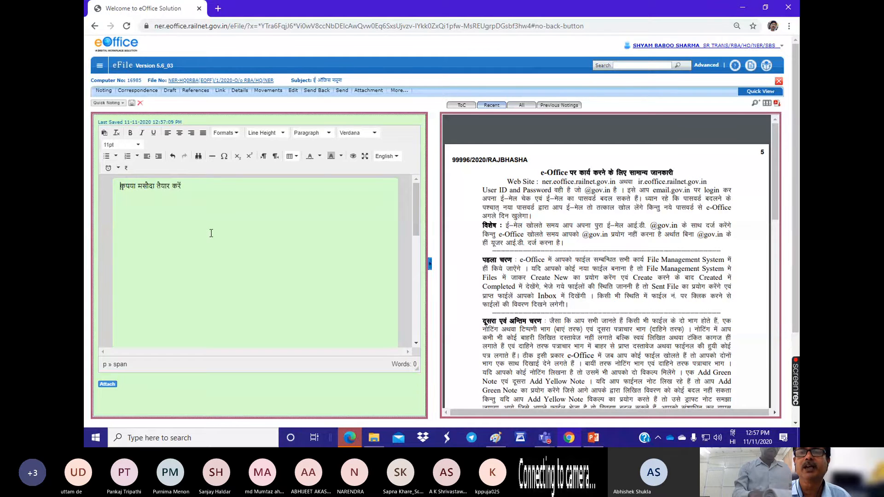
click(104, 90)
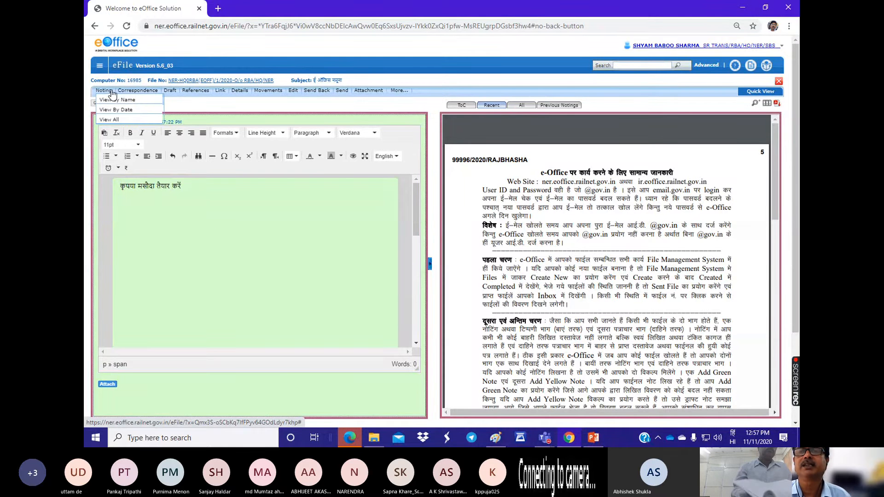
Step: Return from the open file to the Quick Noting settings and open a blank user-defined quick noting entry
click(100, 68)
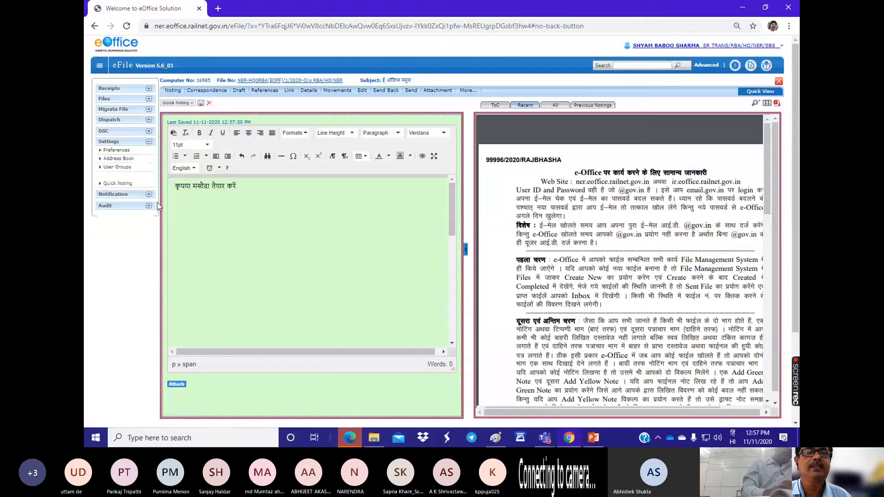
click(112, 184)
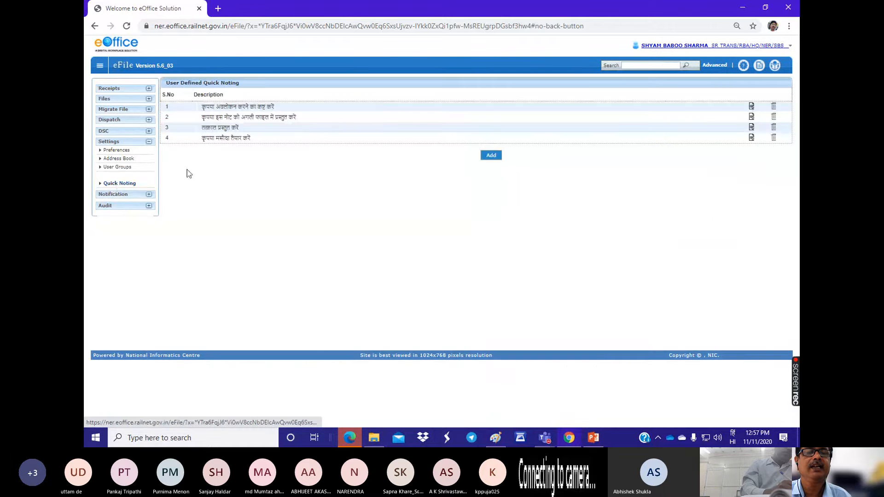
click(491, 157)
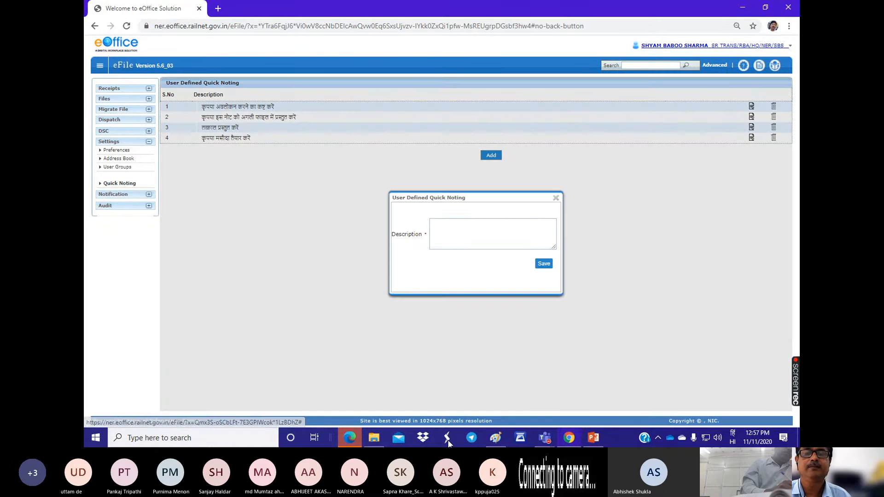
Step: In File Explorer, browse the Ministry of Railway OneDrive to COMPUTER (F) > MISC > RCC > संरक्षा and open the संरक्षा document in Word
click(371, 436)
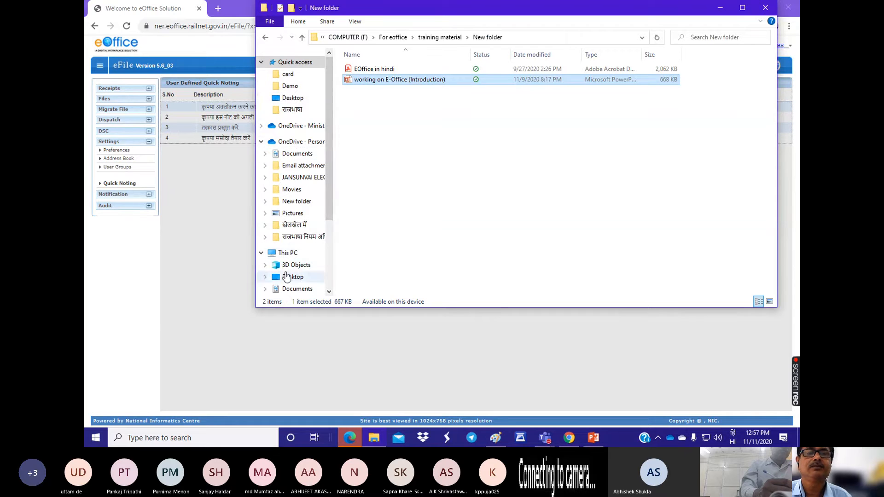
click(304, 127)
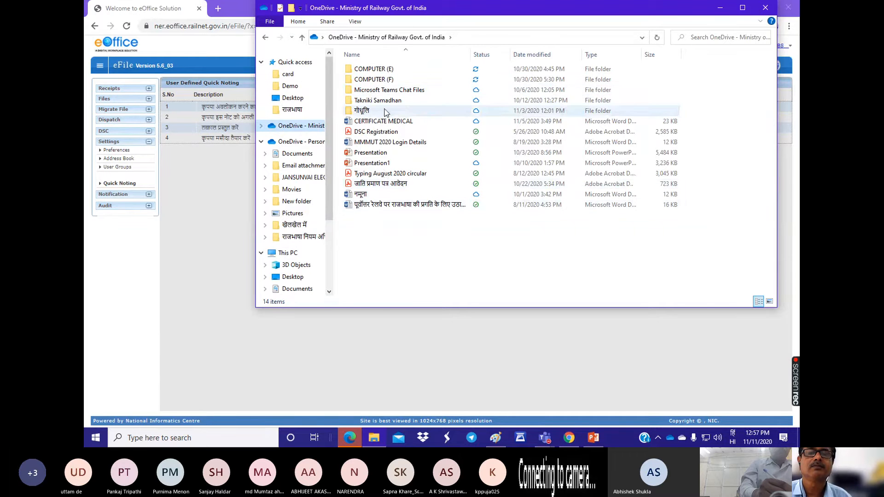
double_click(369, 80)
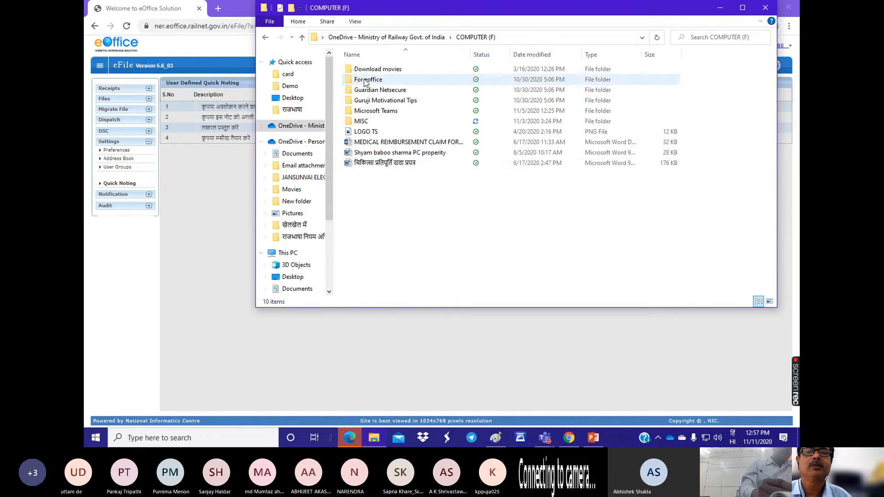
double_click(362, 121)
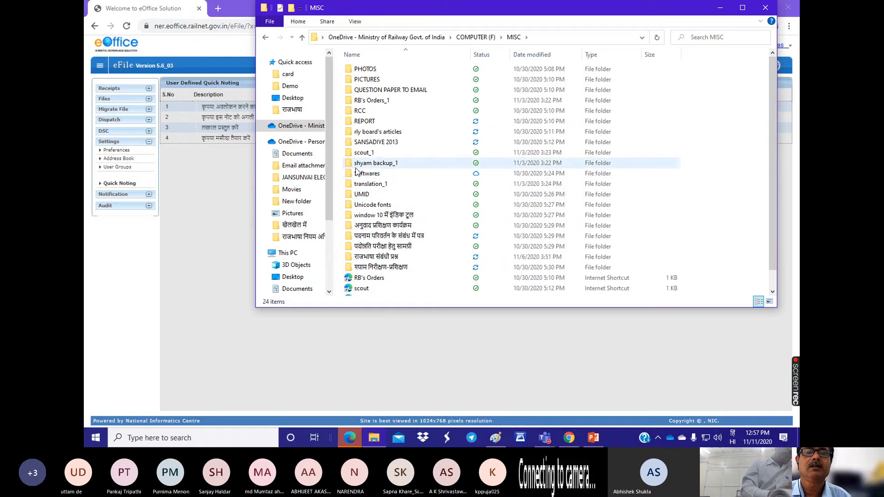
double_click(356, 114)
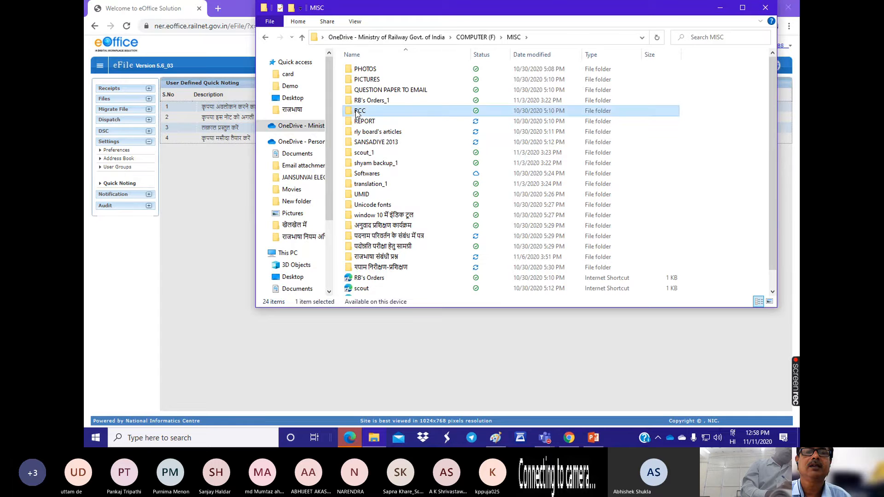
double_click(360, 112)
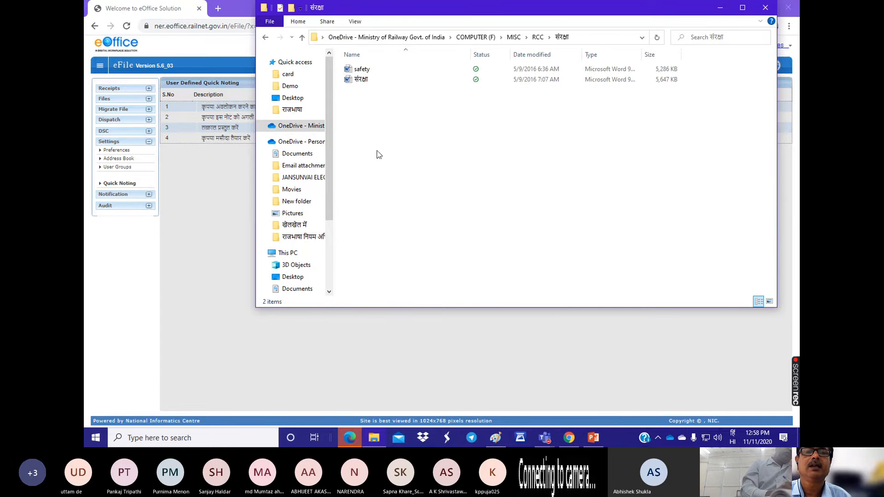
click(360, 83)
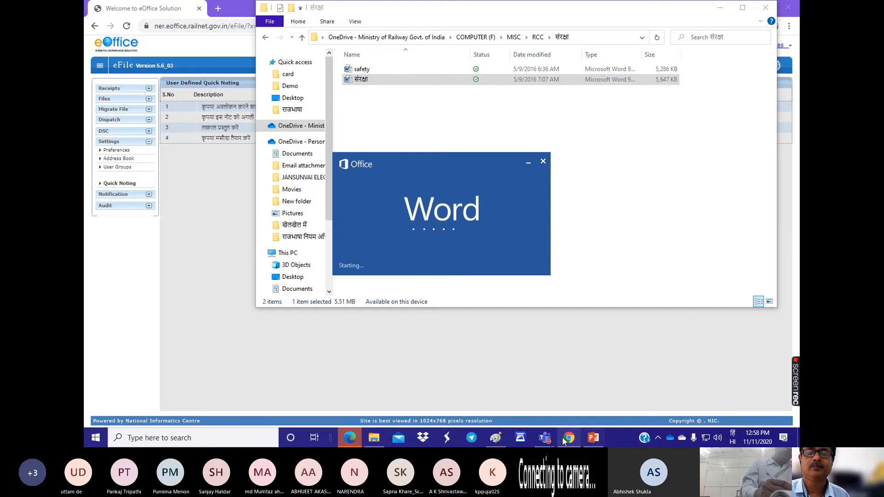
Step: In File Explorer, look through COMPUTER (F) > For eoffice > training material for a suitable Hindi note
mouse_move(546, 441)
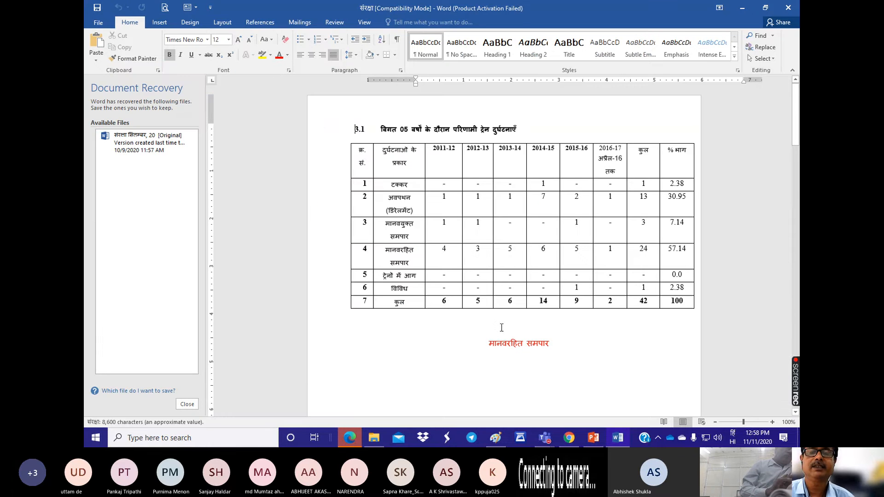
click(375, 440)
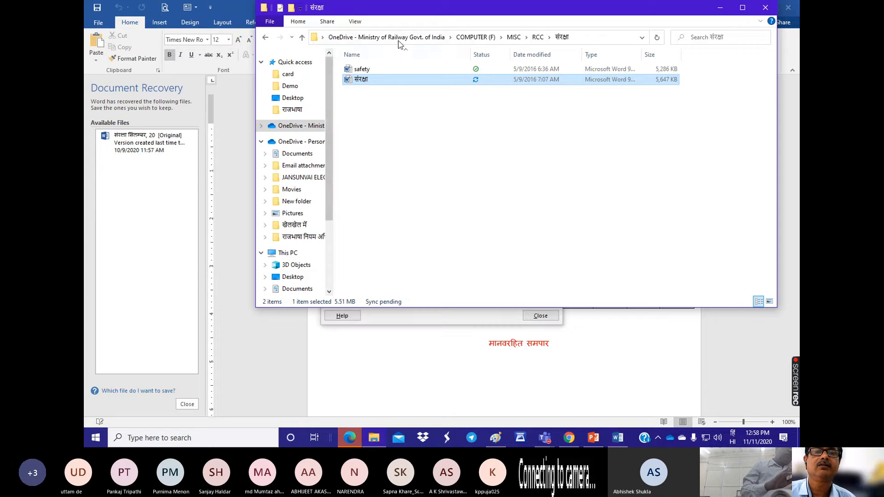
click(476, 40)
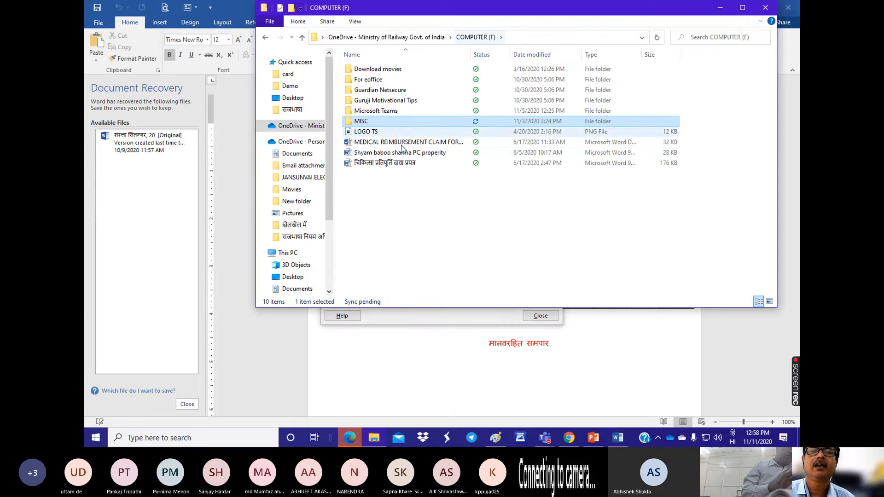
double_click(359, 83)
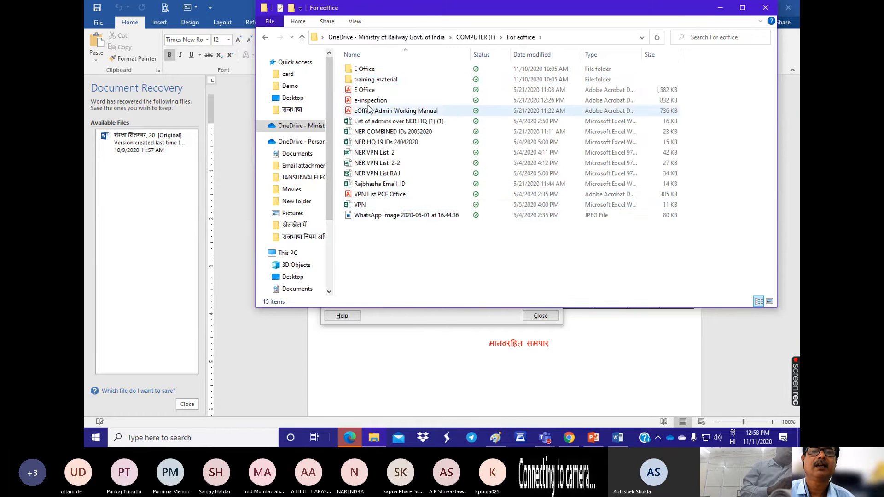
double_click(363, 81)
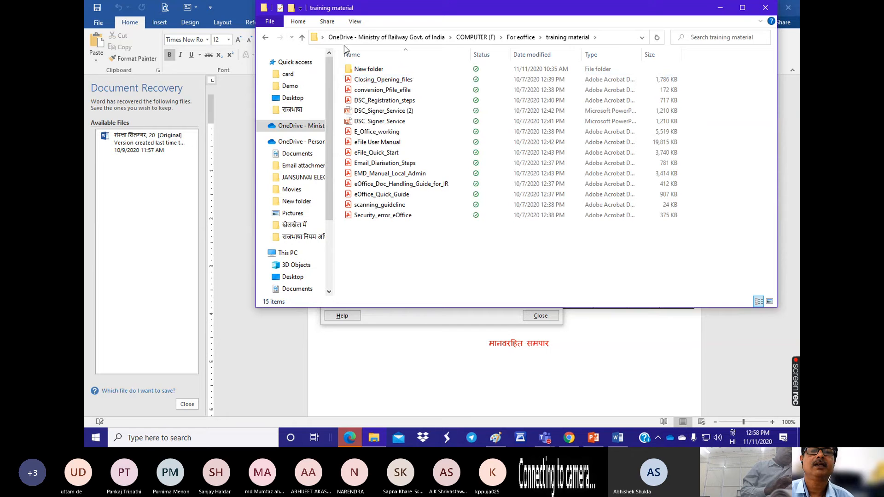
Step: Browse the Ministry of Railway OneDrive to COMPUTER (E) > MEETINGS > ZONAL > 2020 > 14.09.20 क्षेरेराकास
click(468, 39)
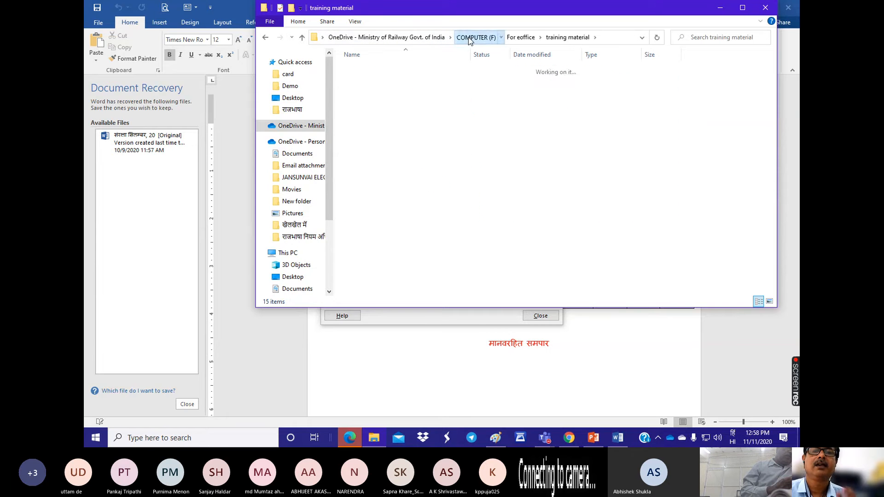
click(426, 39)
double_click(363, 69)
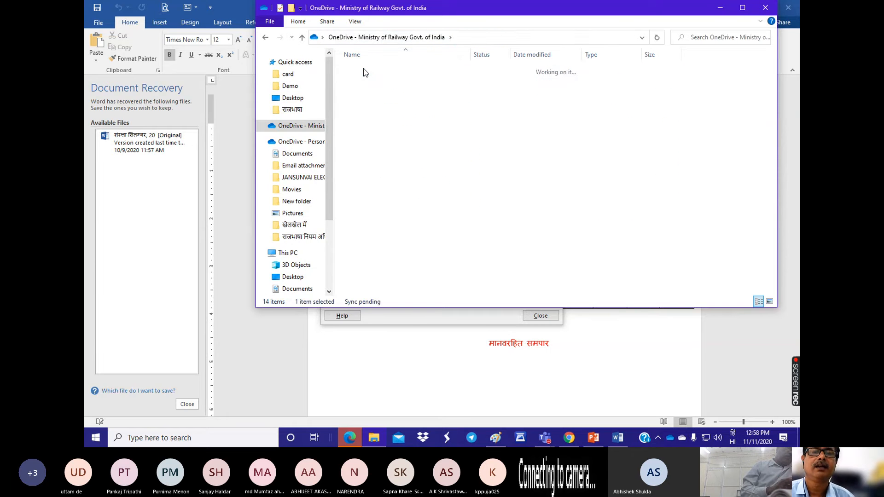
double_click(363, 70)
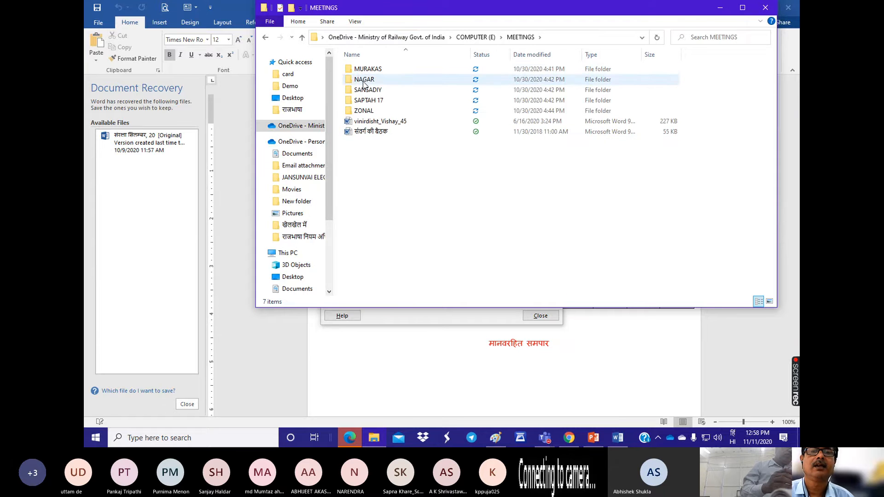
double_click(360, 111)
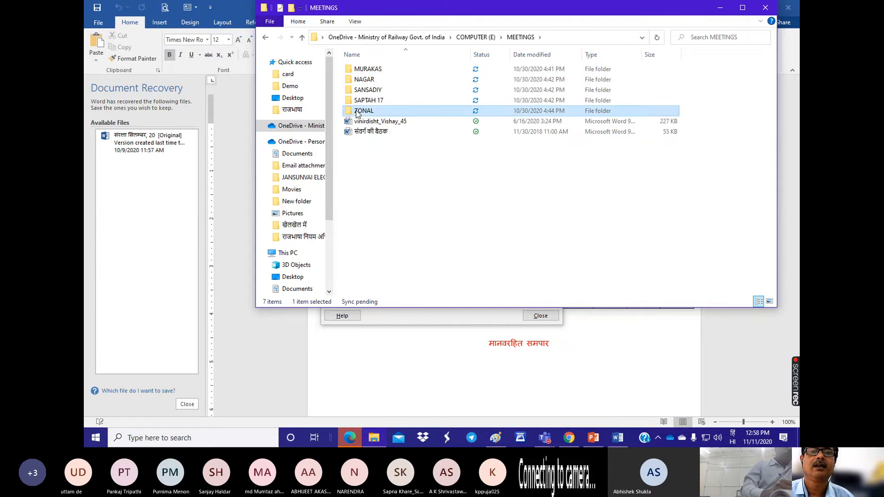
double_click(360, 120)
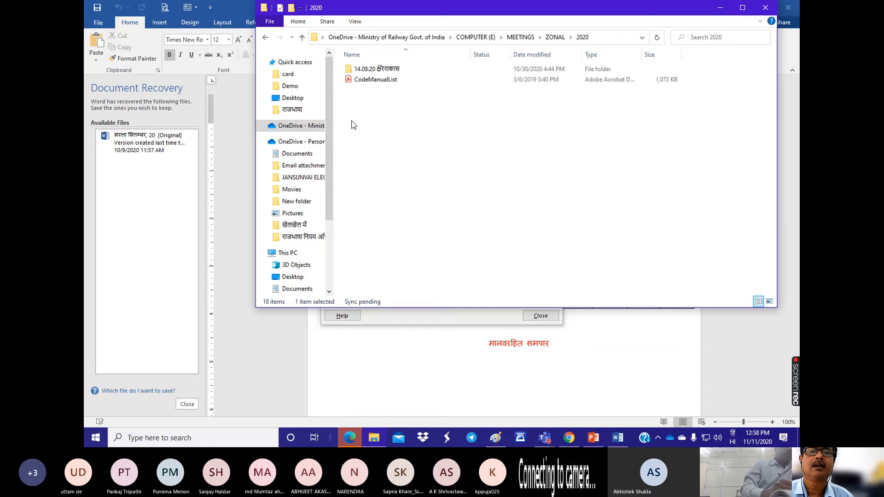
double_click(363, 70)
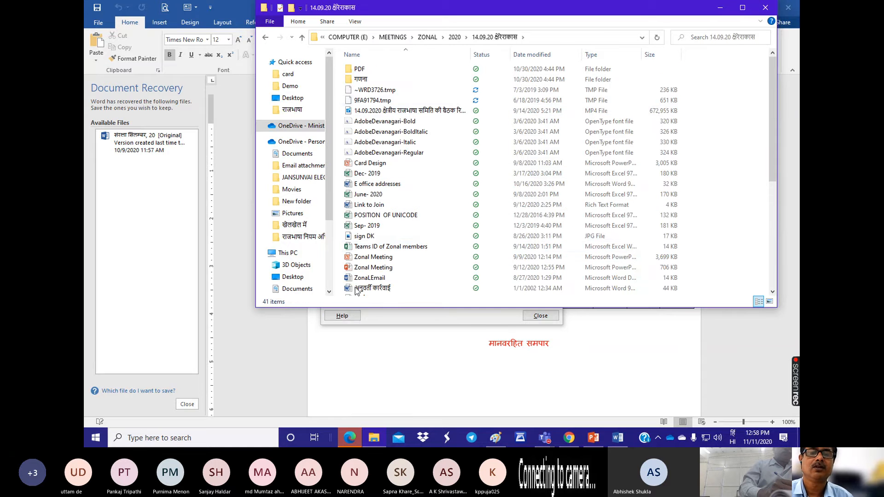
Step: Open the क्षेत्रीय नोट document in Word, dismissing the Office activation wizard that blocks it
scroll(365, 267, down, 3)
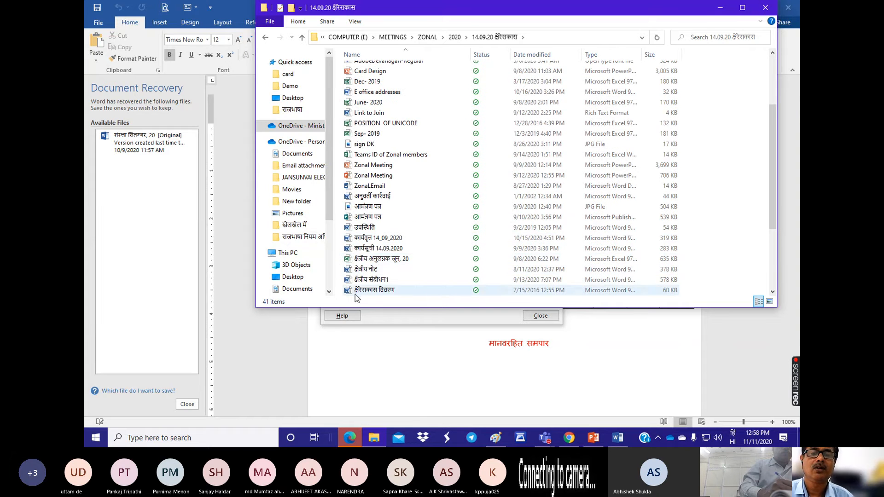
click(359, 271)
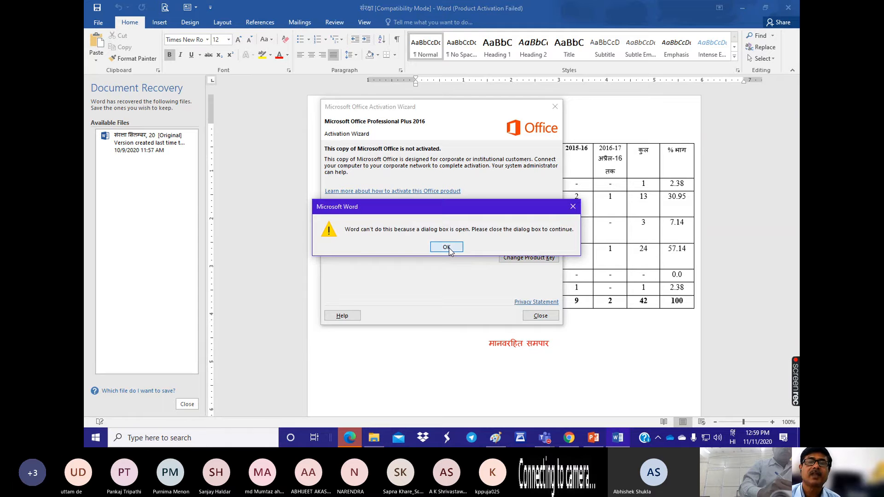
click(446, 247)
click(540, 316)
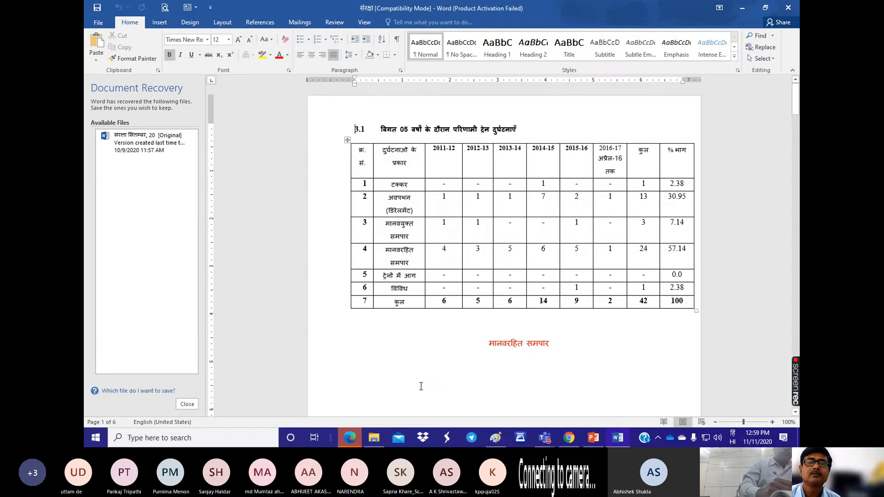
click(374, 438)
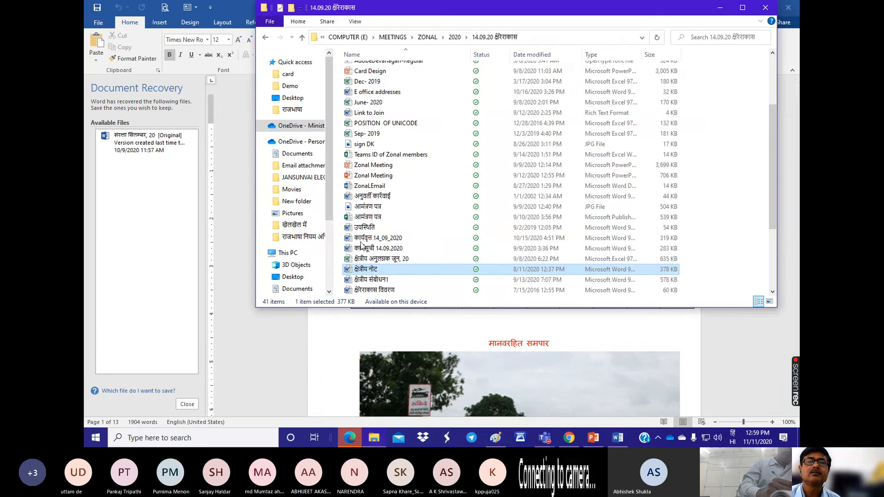
double_click(367, 271)
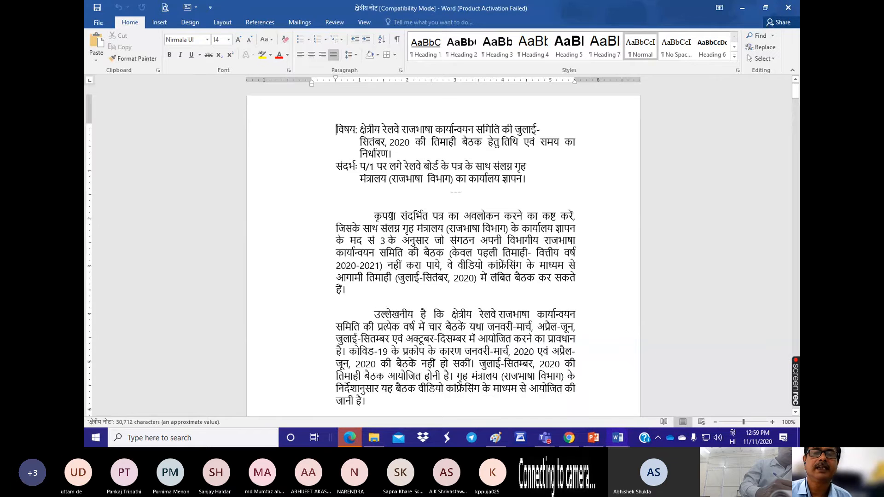
Step: Copy the note's first body paragraph, beginning कृपया संदर्भित पत्र, and save it as a new user-defined quick noting in eFile in Chrome
scroll(396, 212, down, 3)
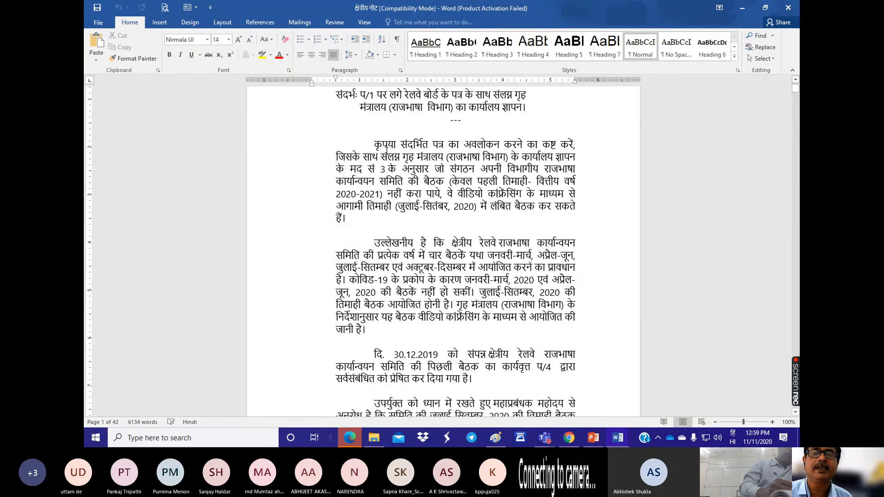
drag(375, 144, 419, 215)
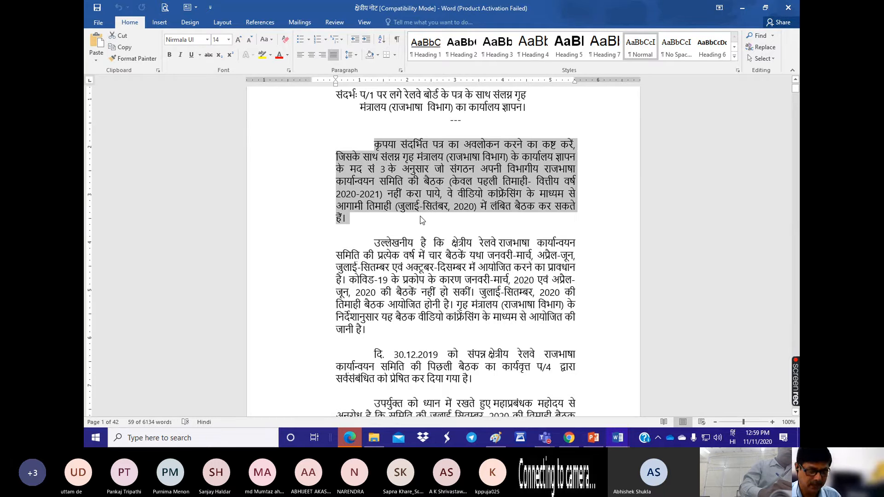
click(564, 438)
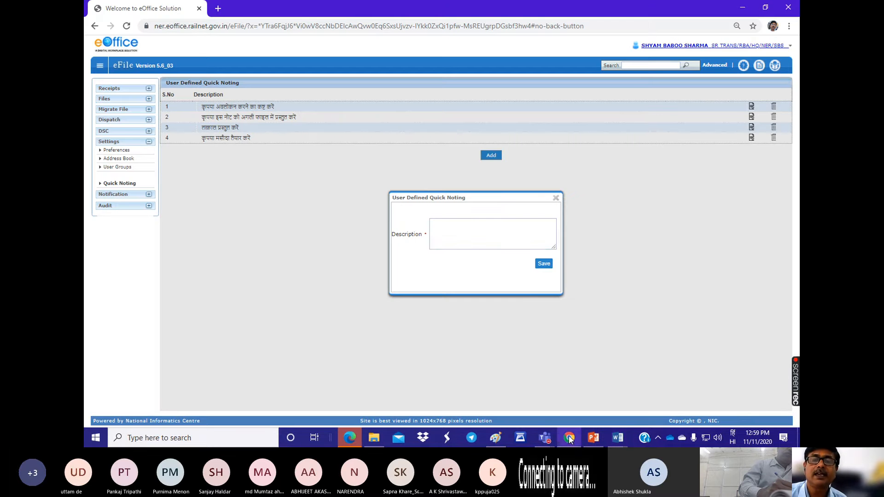
click(449, 223)
key(ctrl+v)
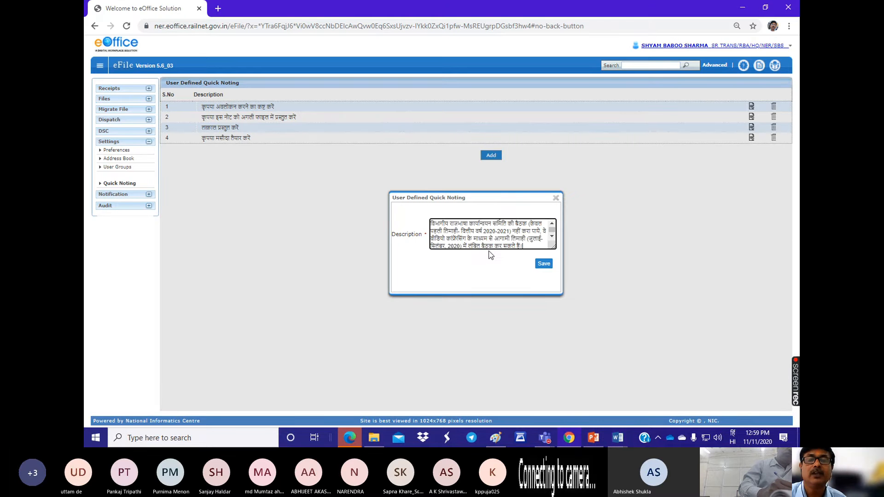
click(544, 264)
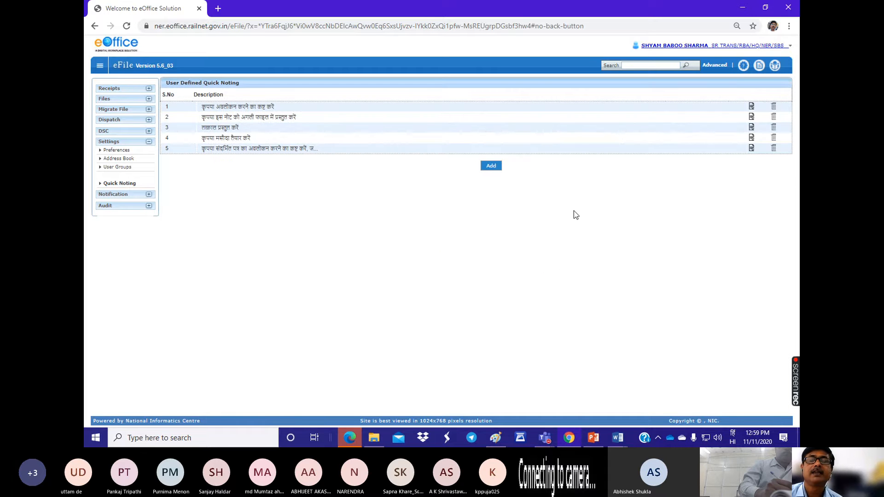
Step: Open the file with subject ई ऑफिस नमूना and insert the user-defined quick noting beginning कृपया संदर्भित पत्र into its green note
click(105, 98)
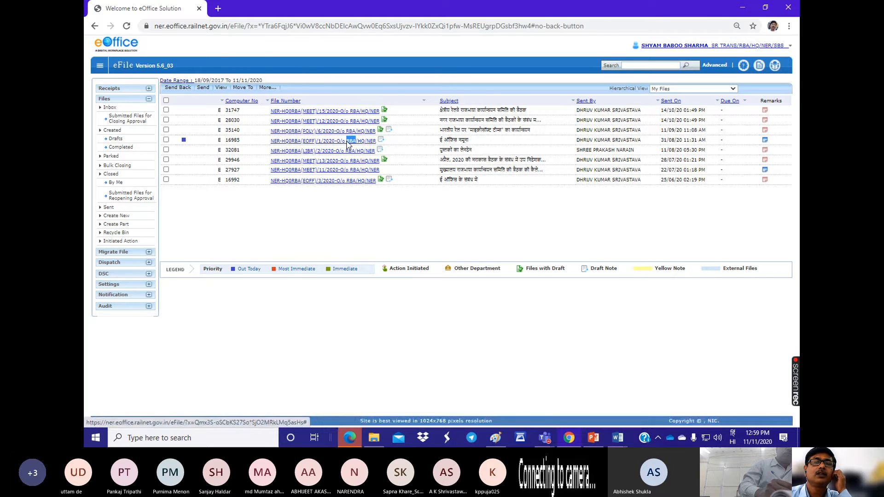
click(348, 141)
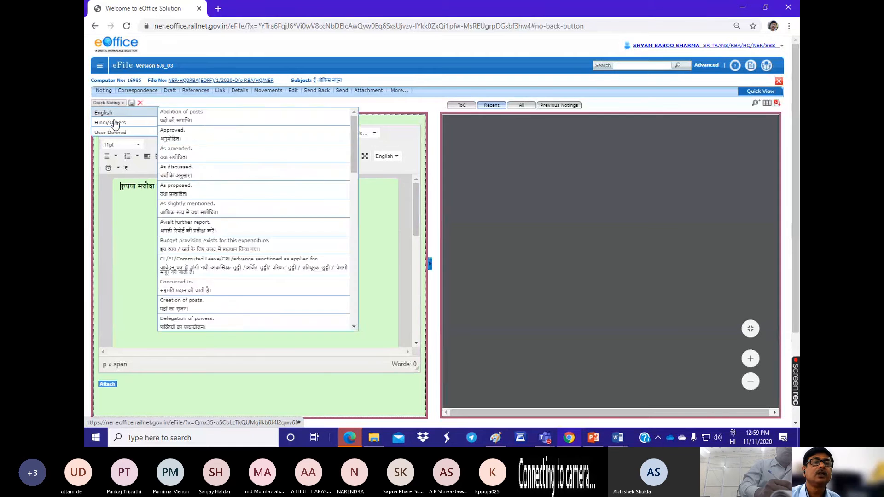
click(108, 102)
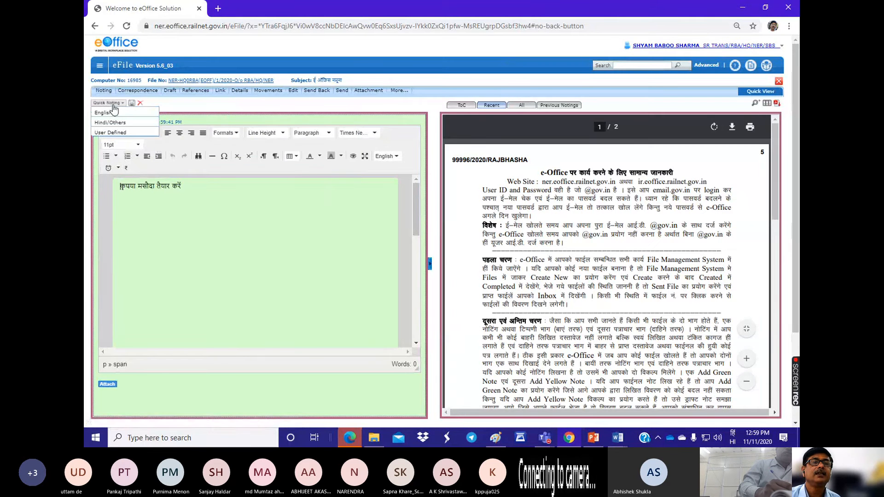
mouse_move(111, 133)
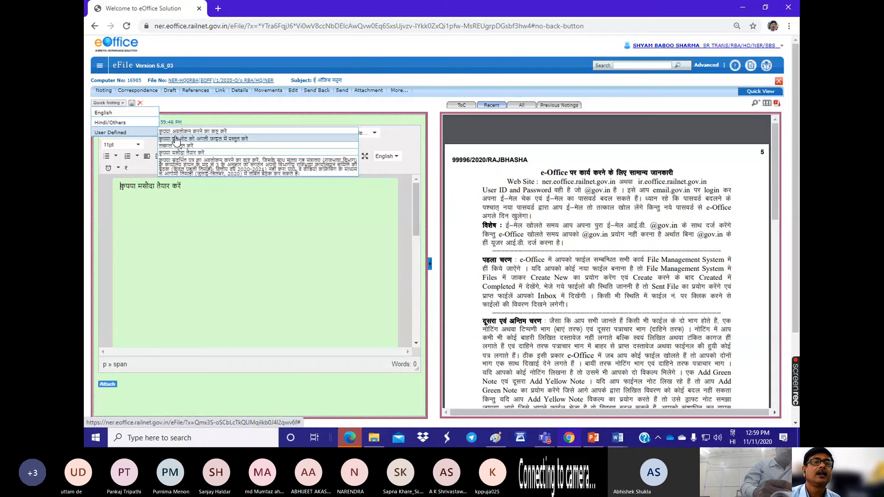
click(184, 169)
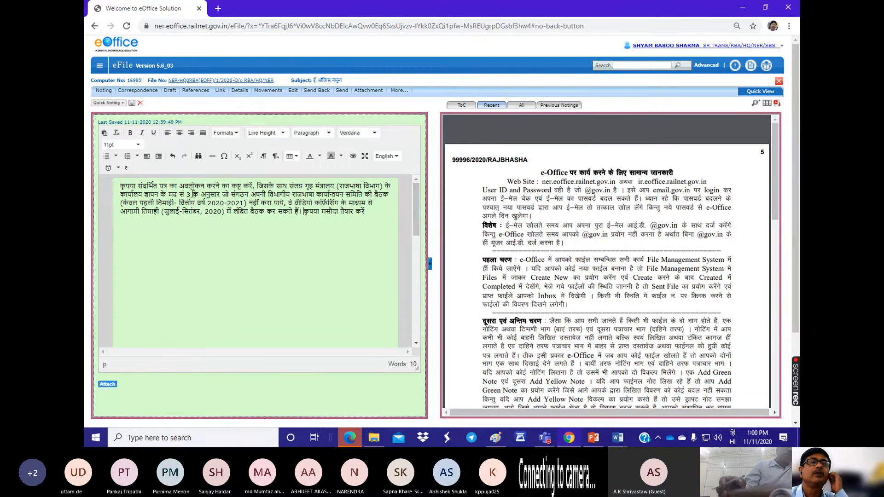
Step: Show the navigation menu beside the open file, expand Settings and look over the note
click(98, 65)
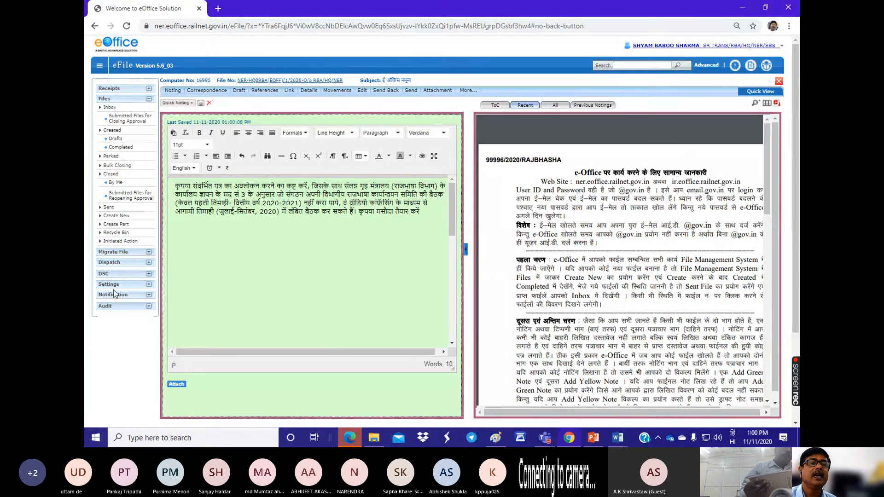
click(113, 285)
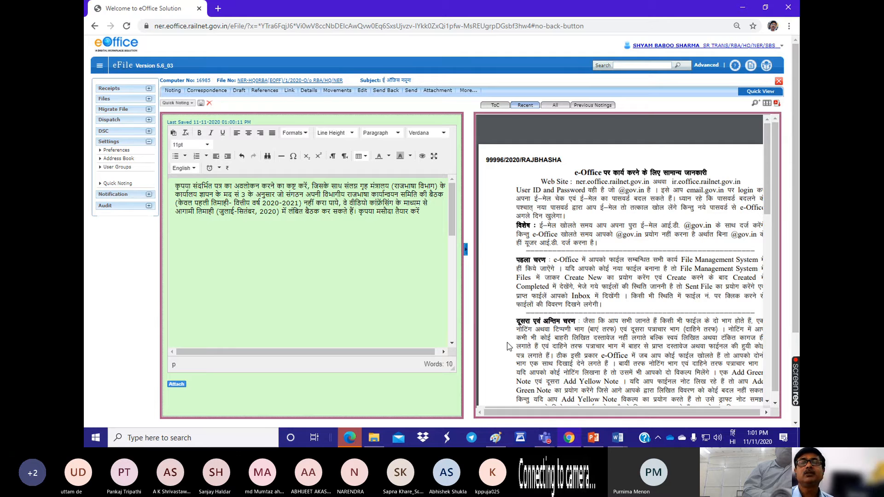
scroll(412, 236, down, 5)
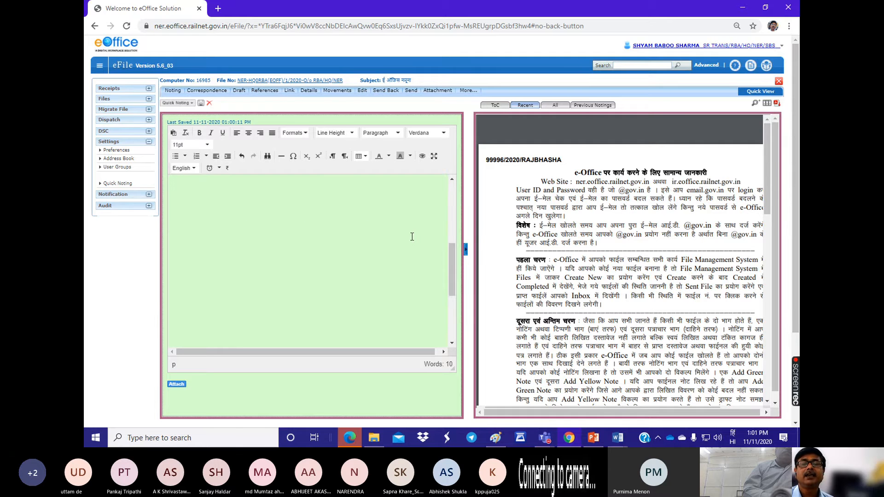
scroll(412, 236, up, 5)
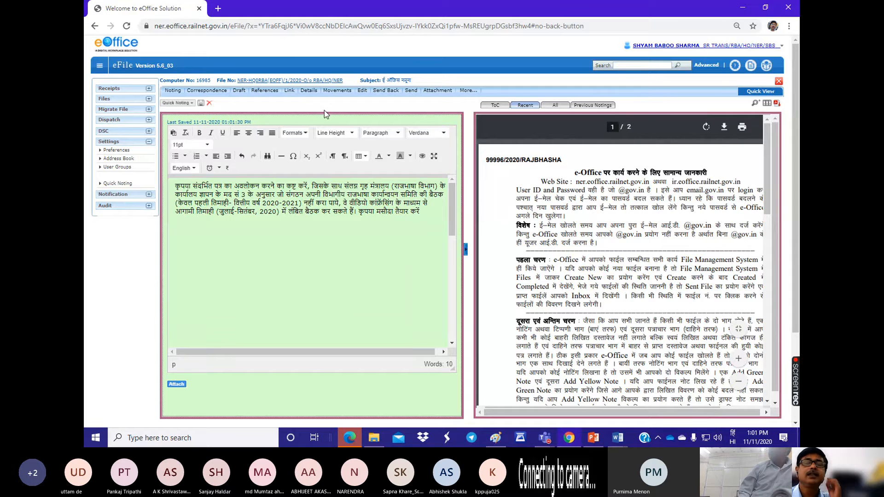
Step: Look at the Address Book and User Groups settings, open the मुराकास group's details and collapse the navigation menu
mouse_move(239, 90)
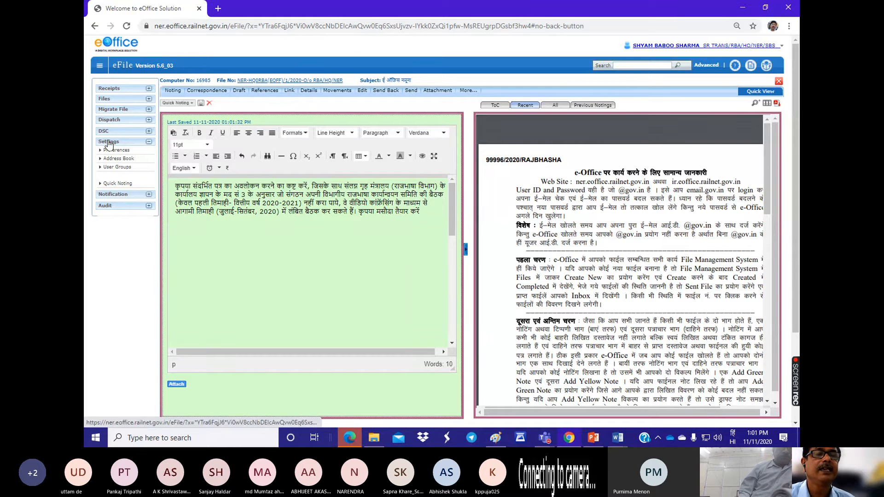
click(119, 158)
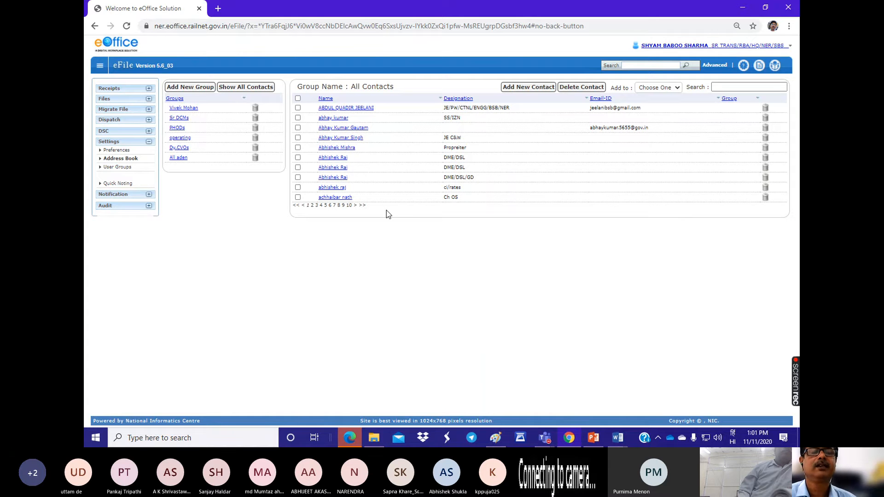
click(118, 168)
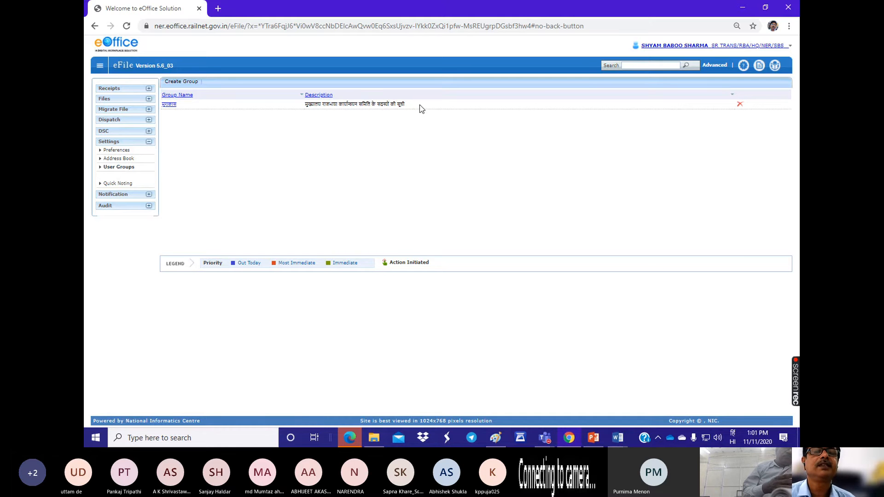
click(168, 106)
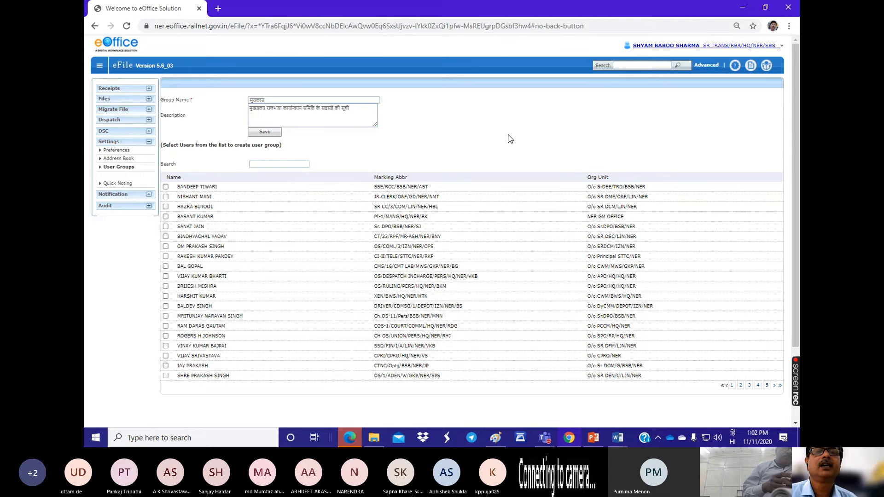
click(99, 68)
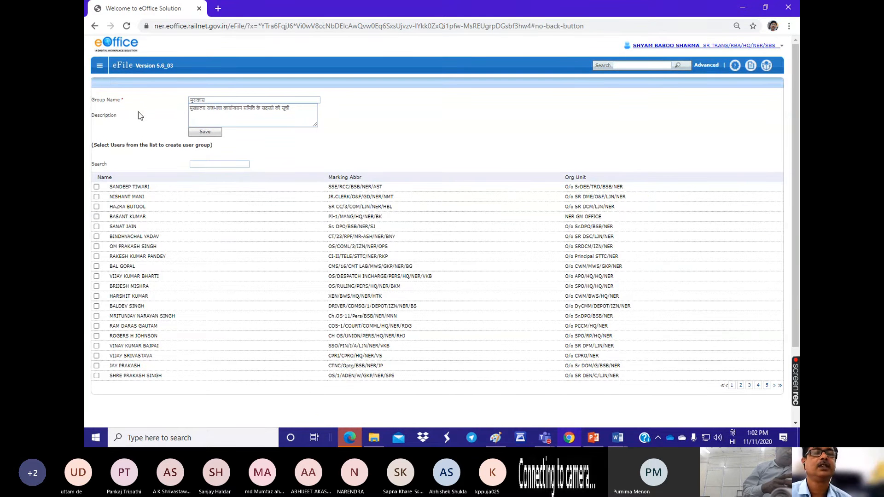
Step: Open the file with subject ई ऑफिस नमूना from the files inbox and look over its correspondence
click(100, 67)
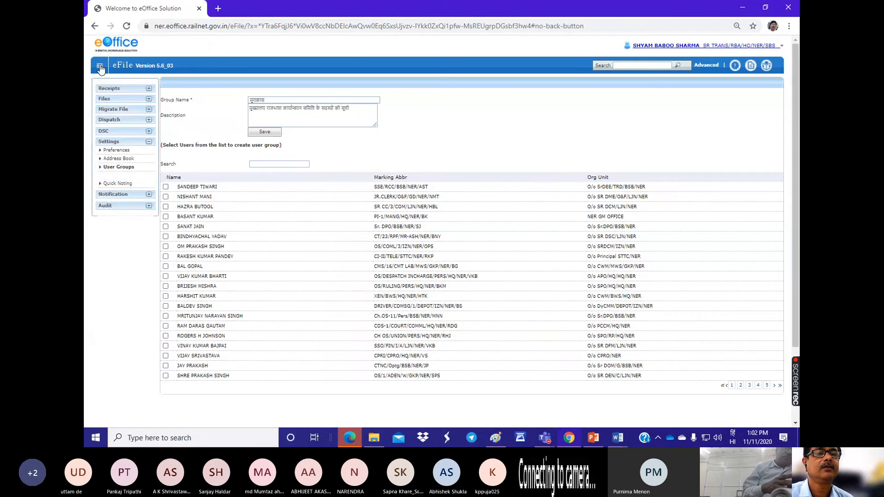
click(105, 101)
click(108, 107)
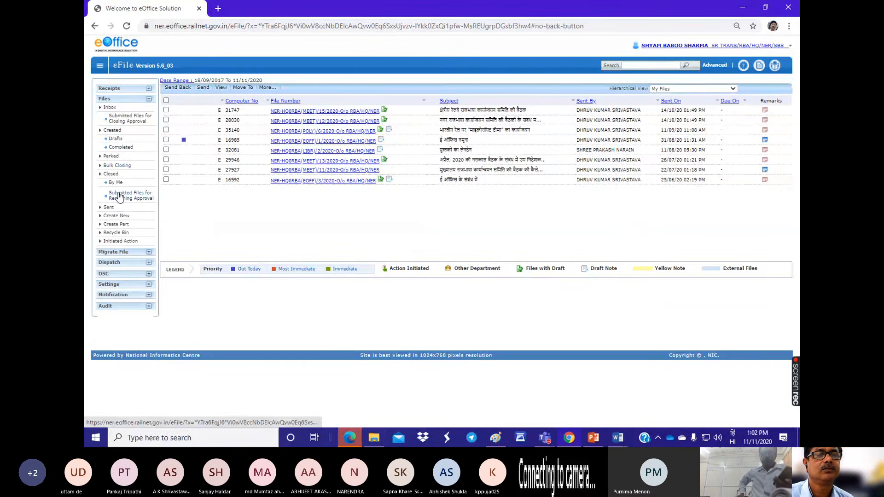
click(305, 142)
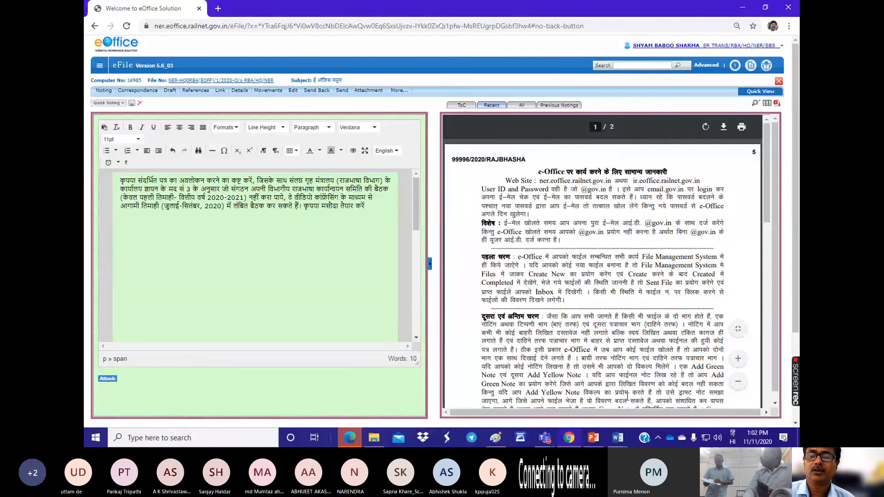
scroll(629, 395, down, 1)
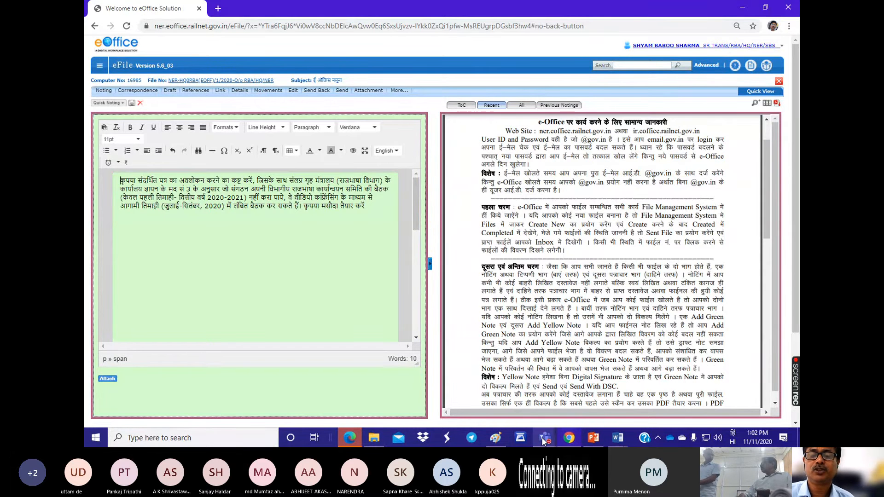
Step: Check the participants in the Teams meeting, return to the open file in Chrome and look through its correspondence
mouse_move(542, 437)
click(554, 349)
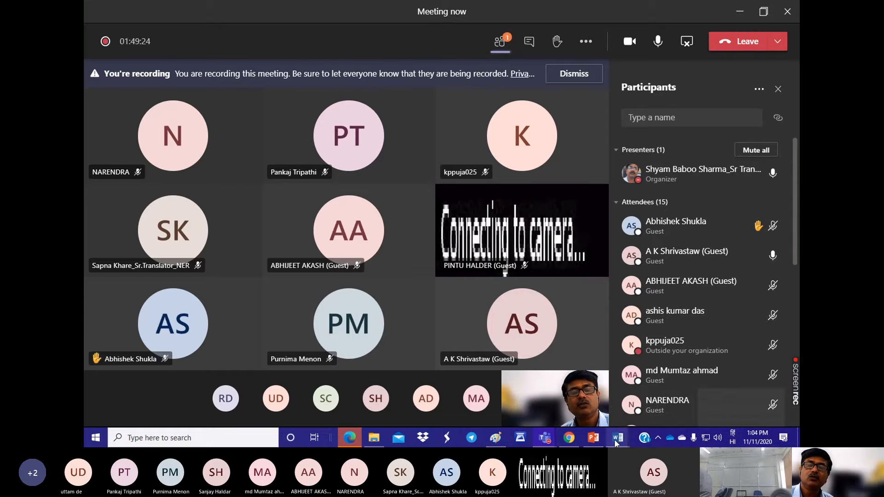
click(570, 441)
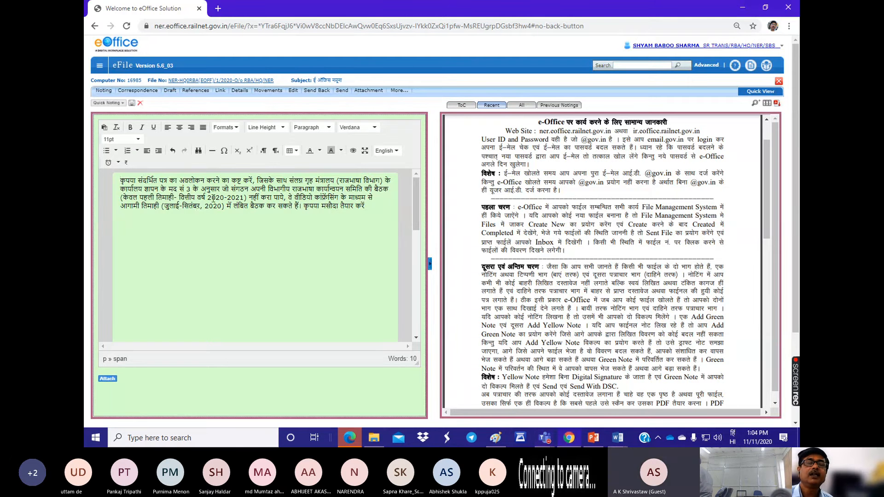
click(220, 241)
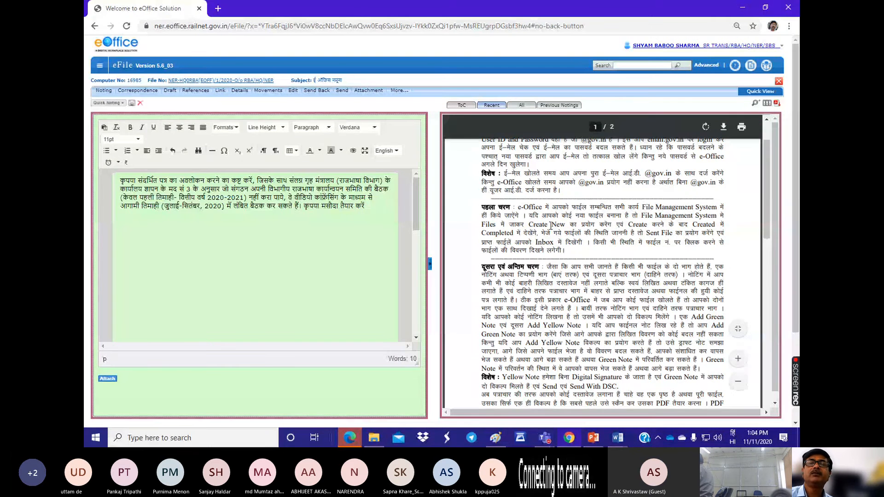
scroll(551, 226, down, 5)
scroll(551, 226, up, 7)
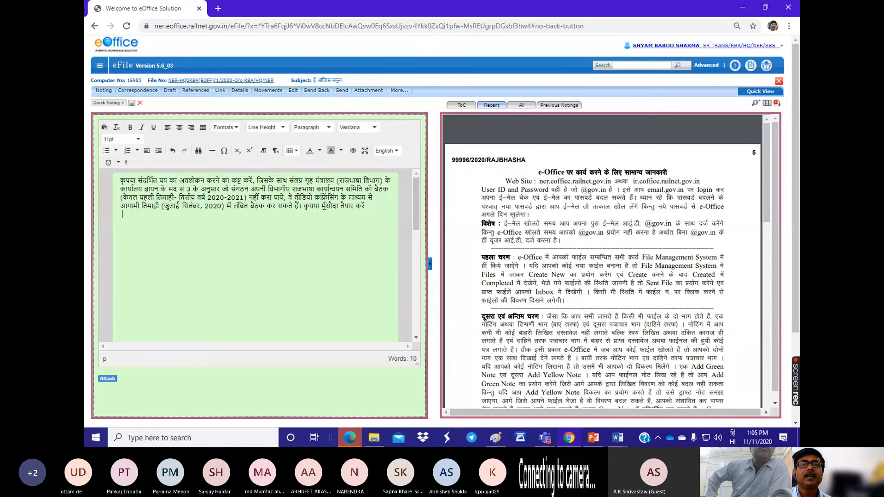
Step: Replace the closing words तैयार करें in the green note with का अवलोकन करें।
drag(340, 205, 369, 207)
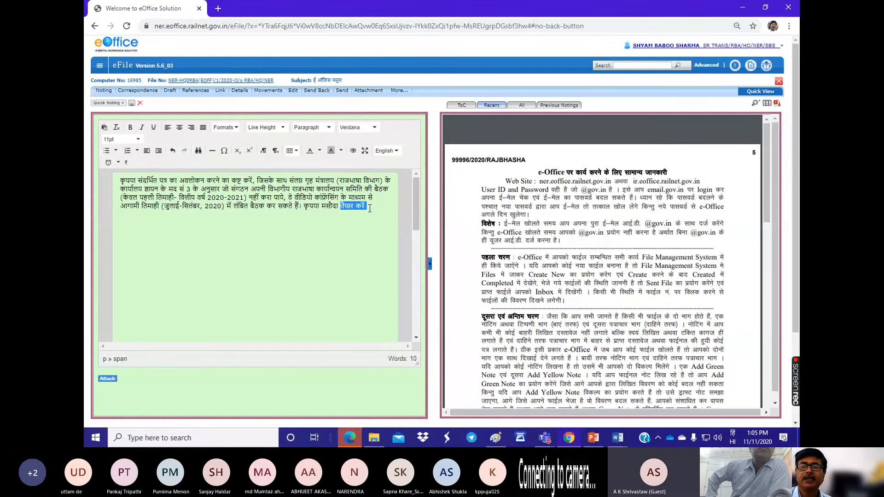
text(का अ)
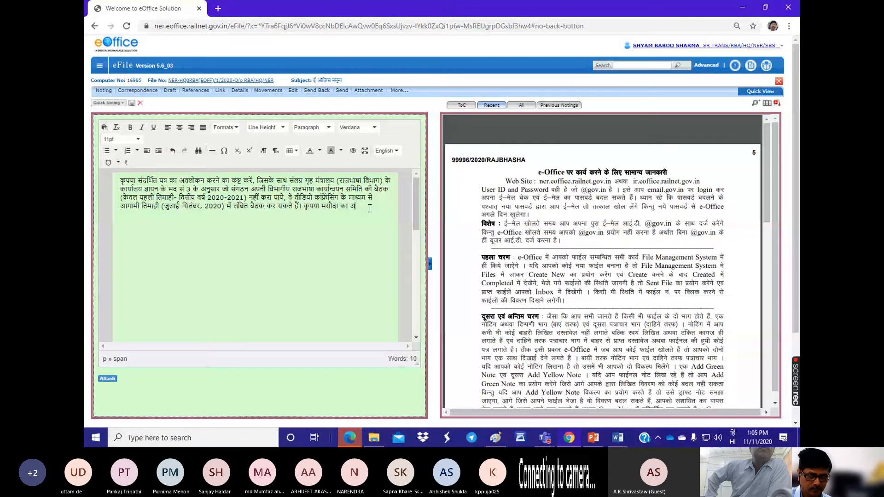
text(वलोक)
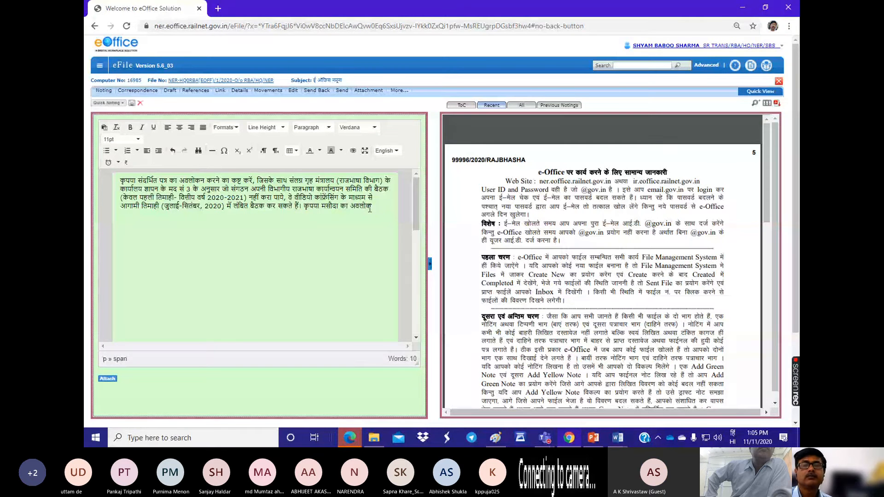
text(न करें।)
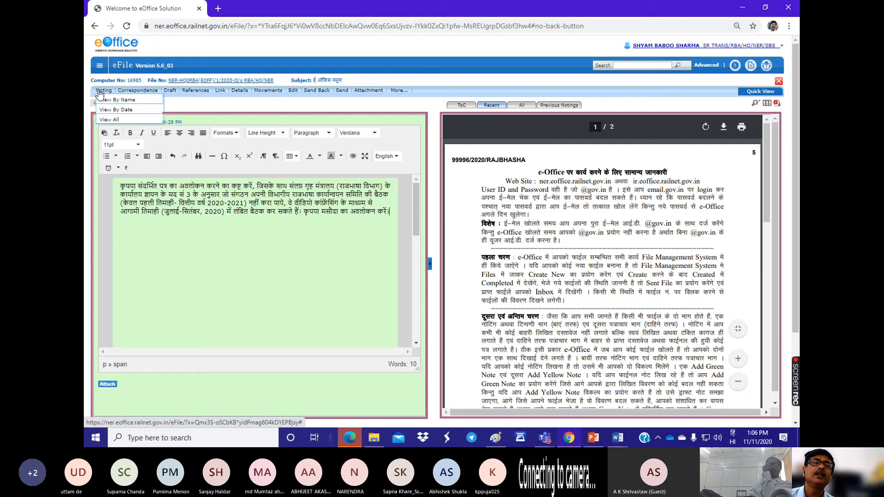
Step: Create a new draft in the open file
click(170, 91)
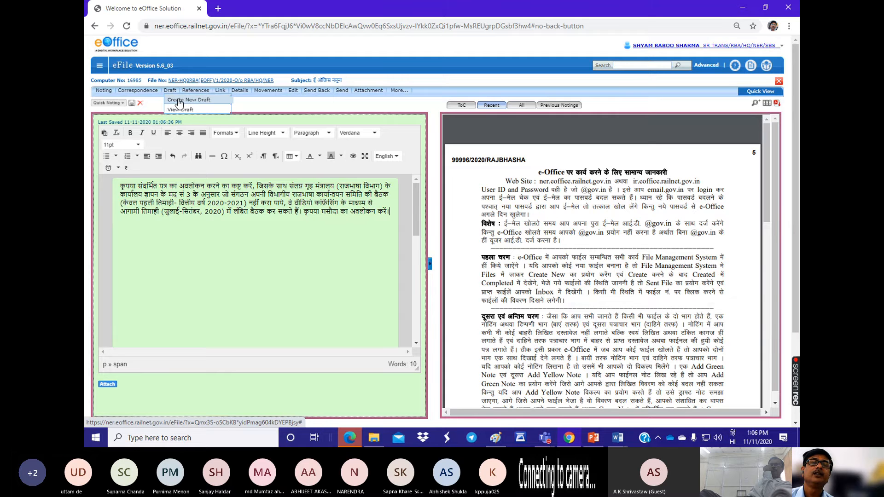
click(179, 100)
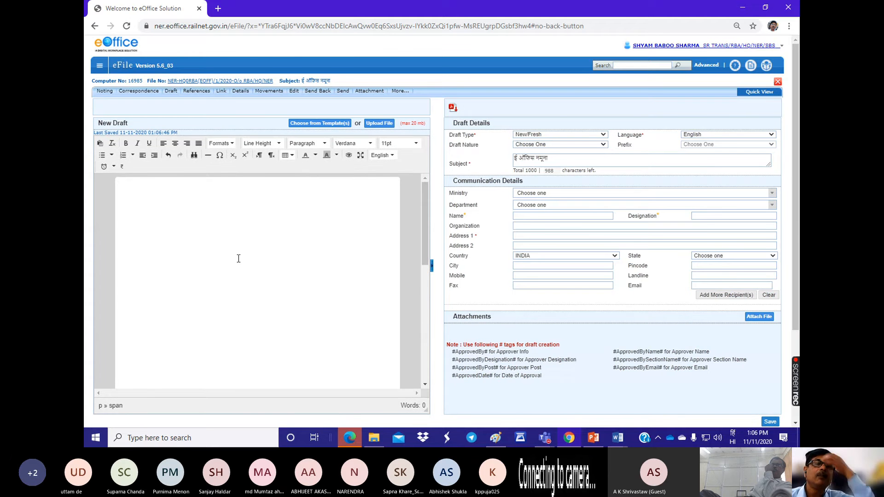
Step: Switch to the Teams meeting, admit the guest waiting in the lobby and return to the draft in Chrome
click(544, 437)
click(589, 379)
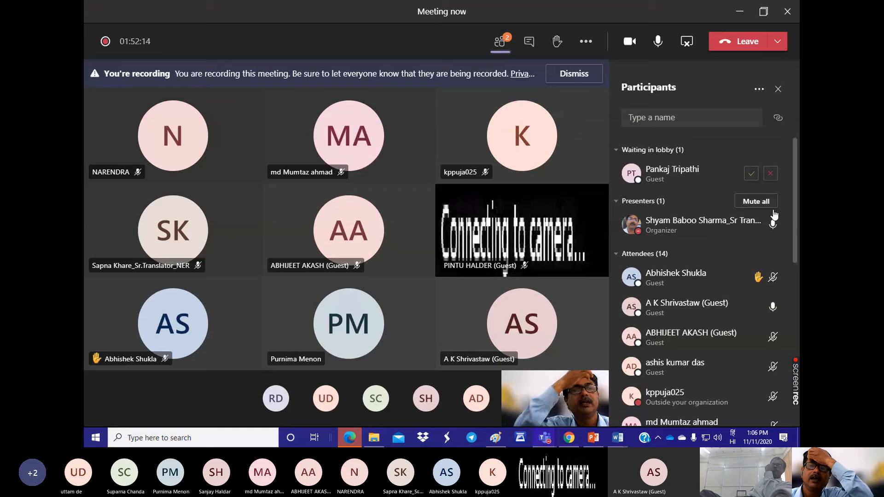
click(749, 174)
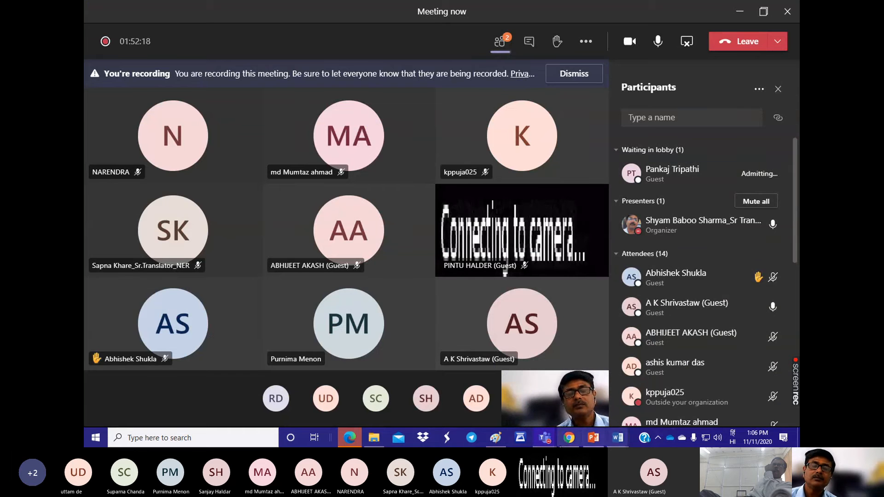
click(569, 441)
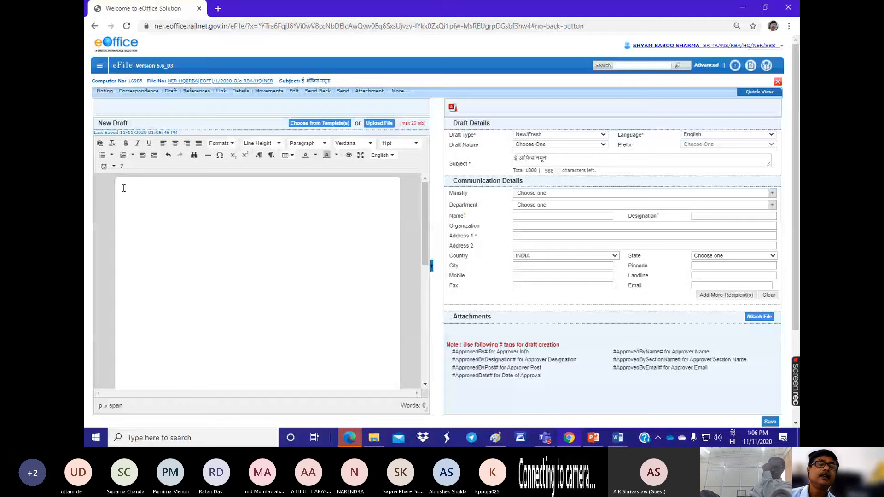
Step: Copy the subject and first two body paragraphs under टि/95 from the Word document क्षेत्रीय नोट into the new draft's body
click(202, 288)
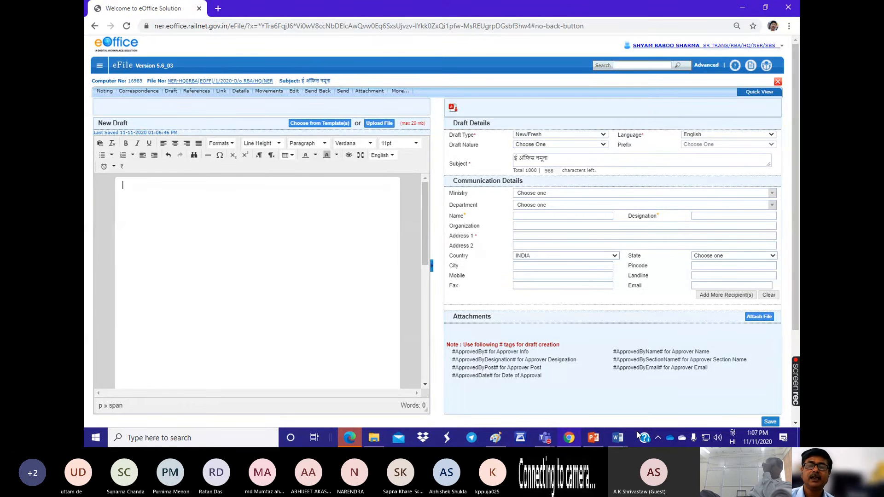
mouse_move(620, 441)
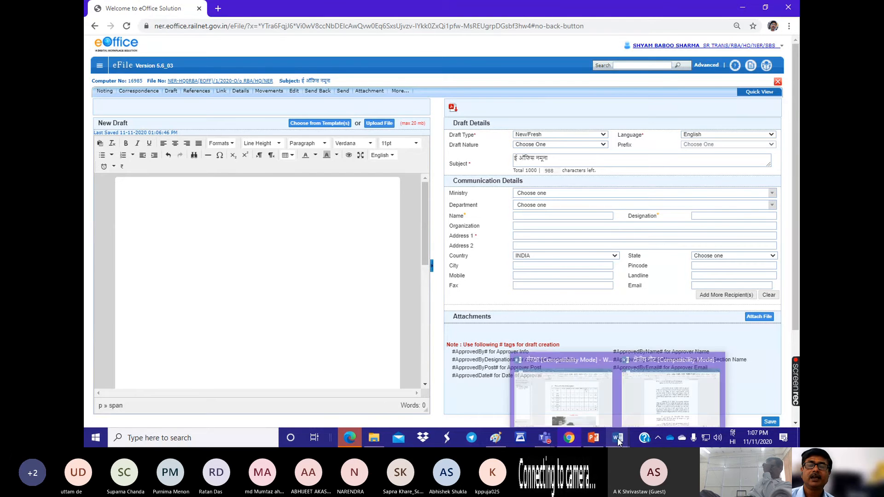
click(674, 393)
scroll(324, 188, down, 20)
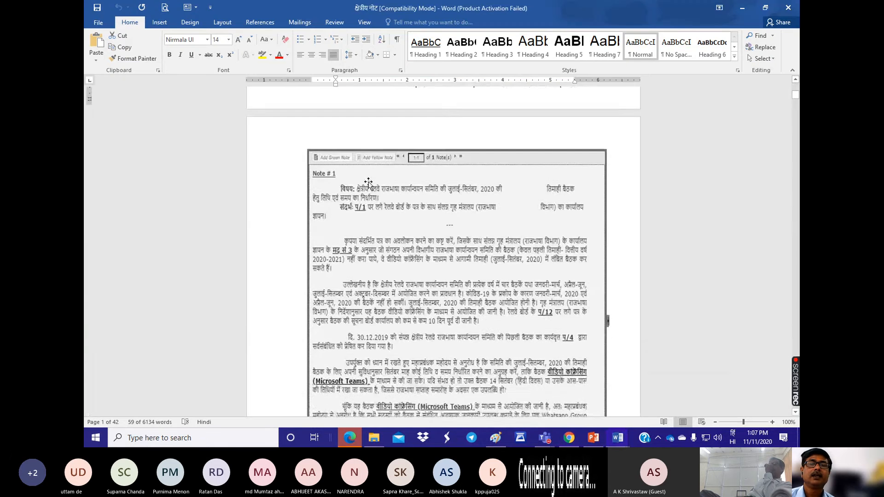
scroll(368, 183, down, 18)
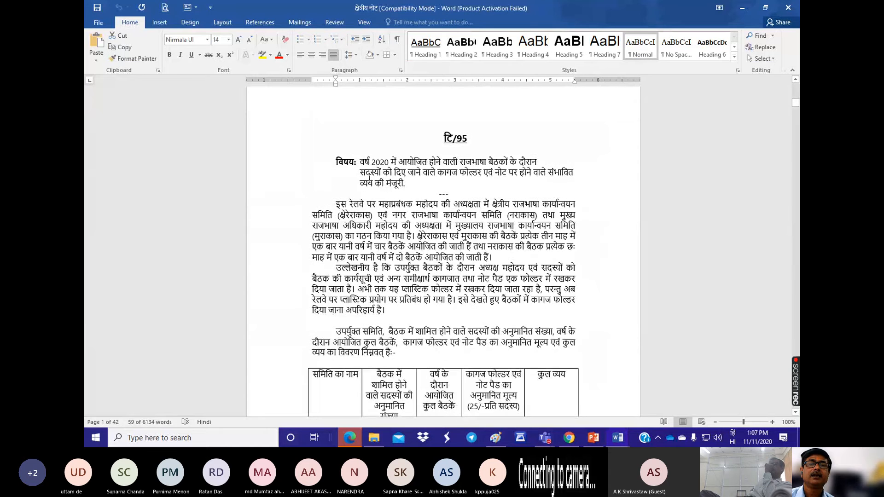
scroll(368, 174, up, 2)
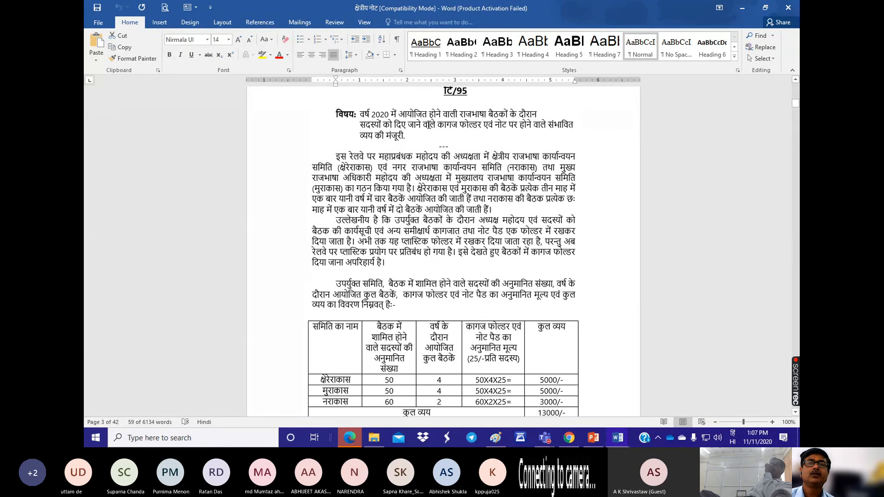
drag(333, 116, 393, 266)
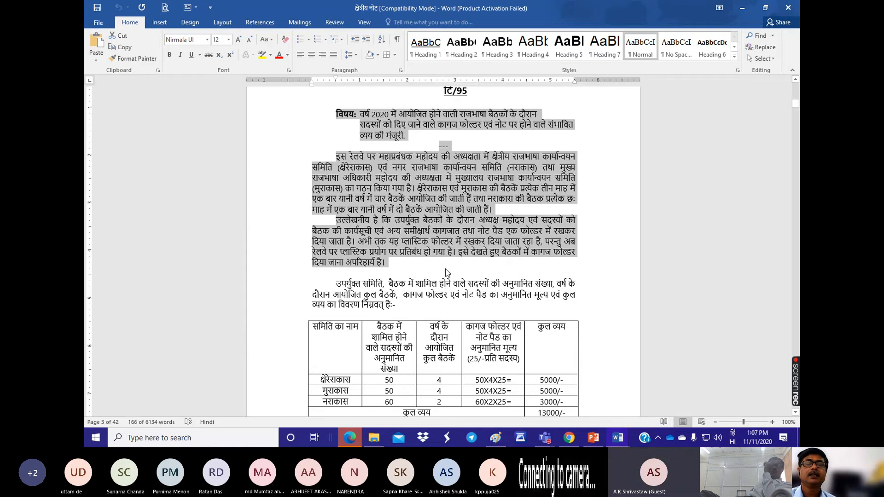
key(alt+Tab)
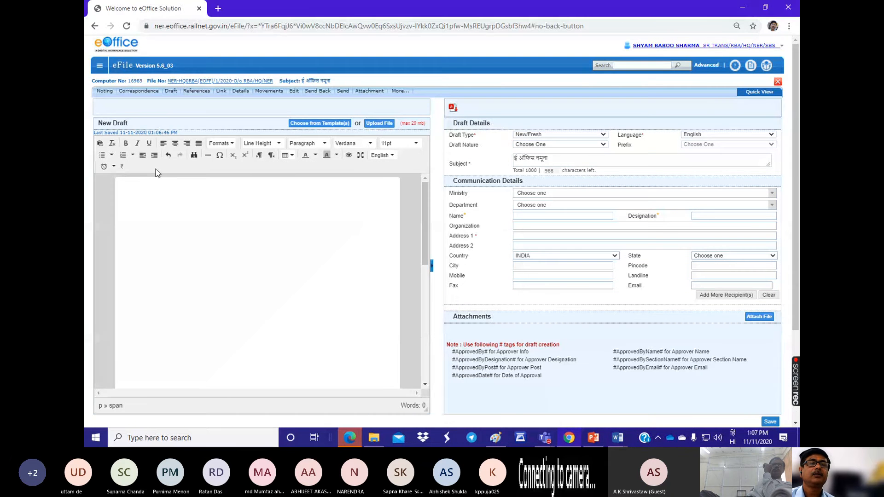
right_click(128, 190)
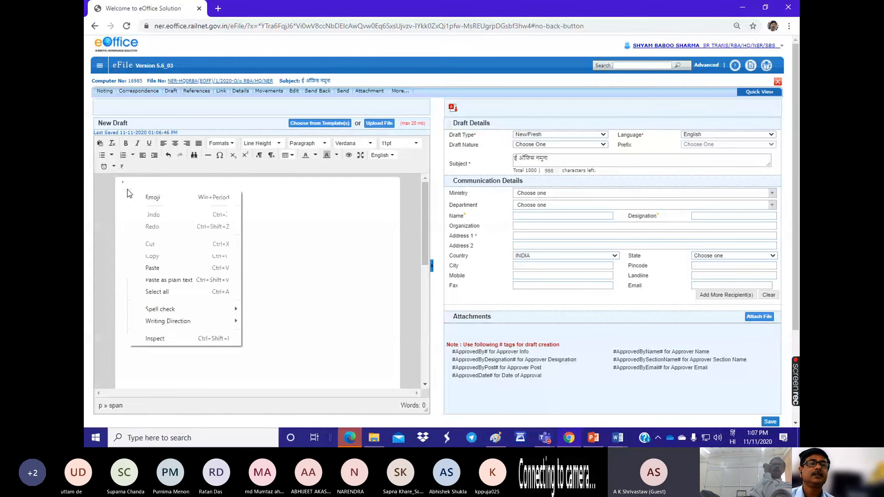
click(152, 268)
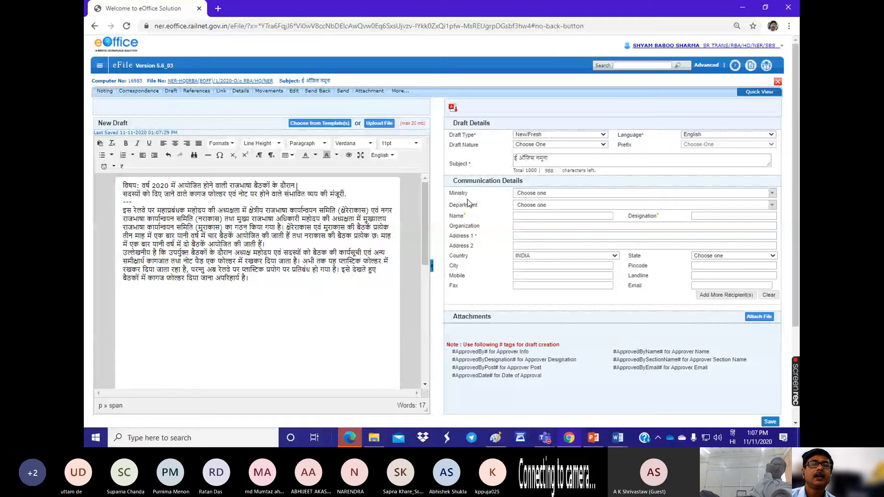
Step: Join the draft's split subject line and add line breaks below the subject and after the last paragraph
key(BackSpace)
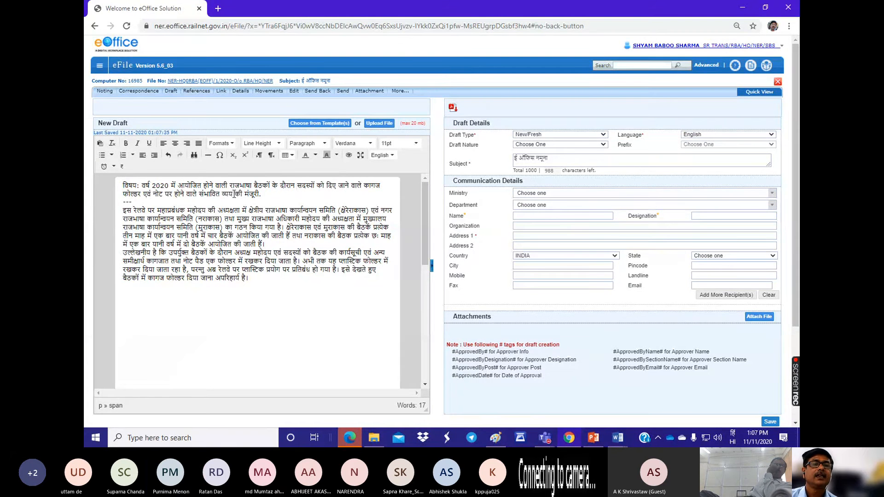
key(Return)
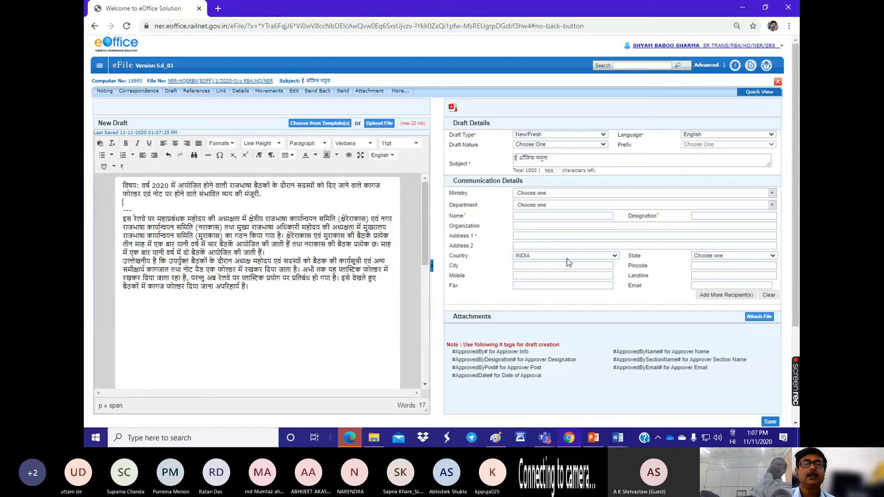
click(252, 287)
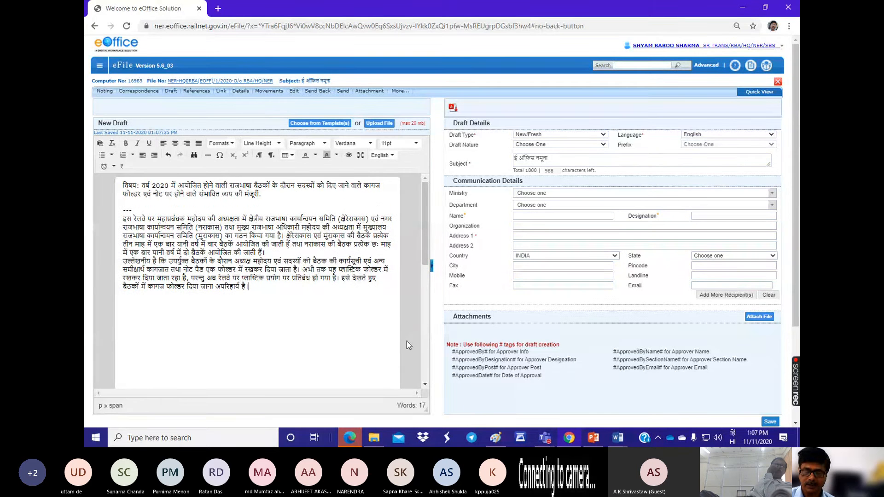
key(Return)
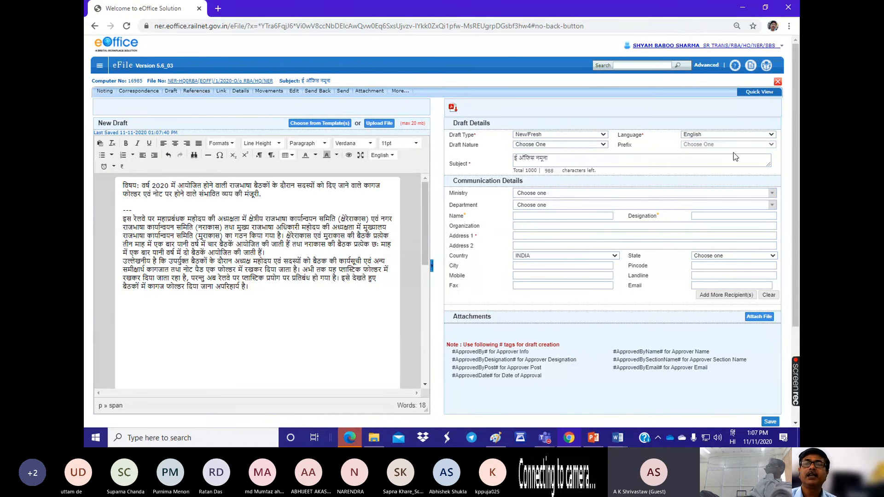
Step: Set the draft's language to Hindi, its nature to DO Letter and the recipient's ministry to DEPARTMENT OF SPACE
click(718, 134)
click(696, 152)
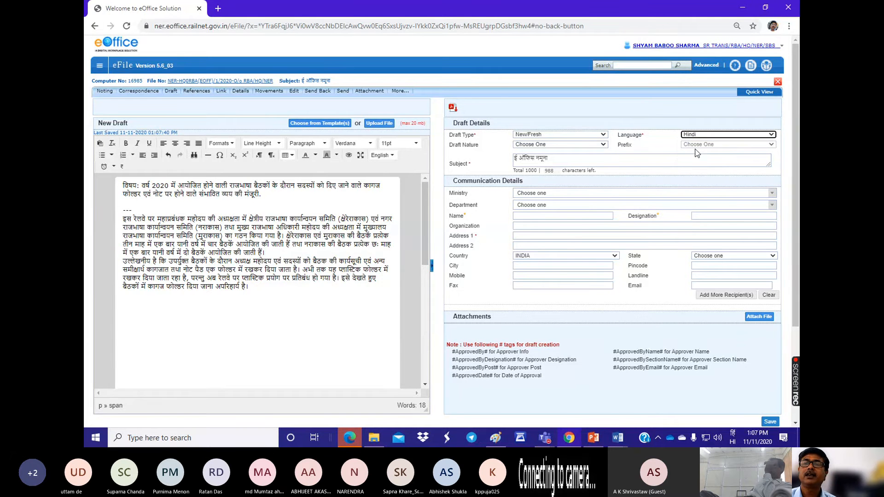
click(552, 146)
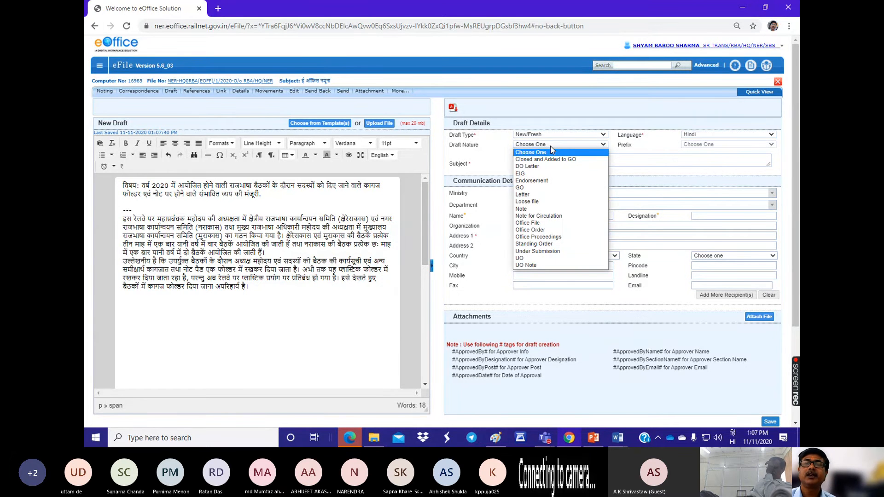
click(527, 166)
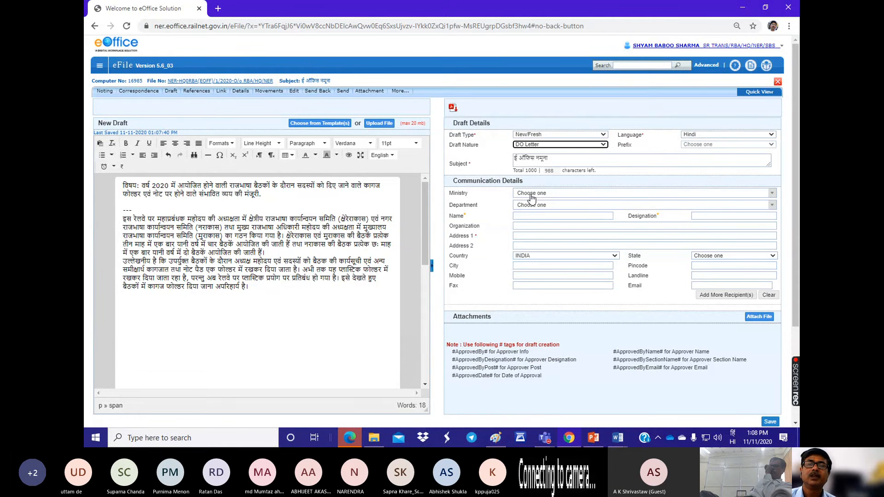
click(551, 194)
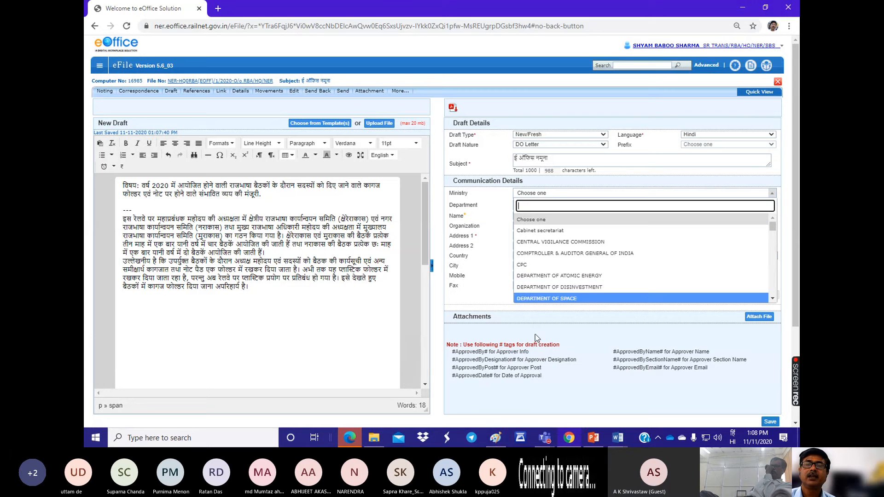
click(534, 298)
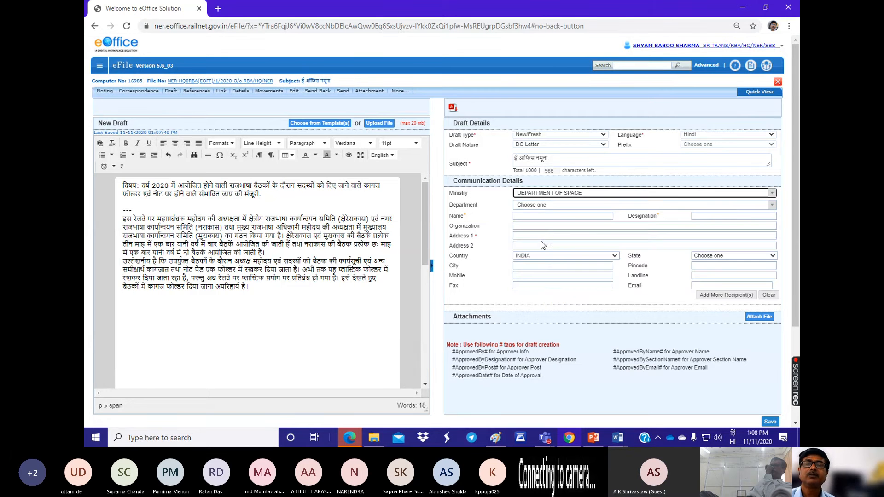
Step: Fill the recipient details from the suggested contact at रेलवे बोर्ड, नई दिल्ली under MINISTRY OF RAILWAY and save the draft
click(542, 210)
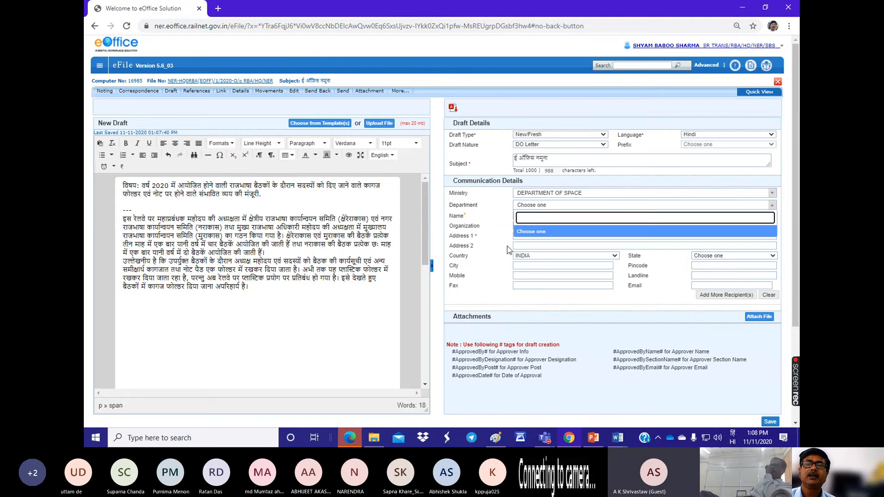
click(521, 266)
click(521, 217)
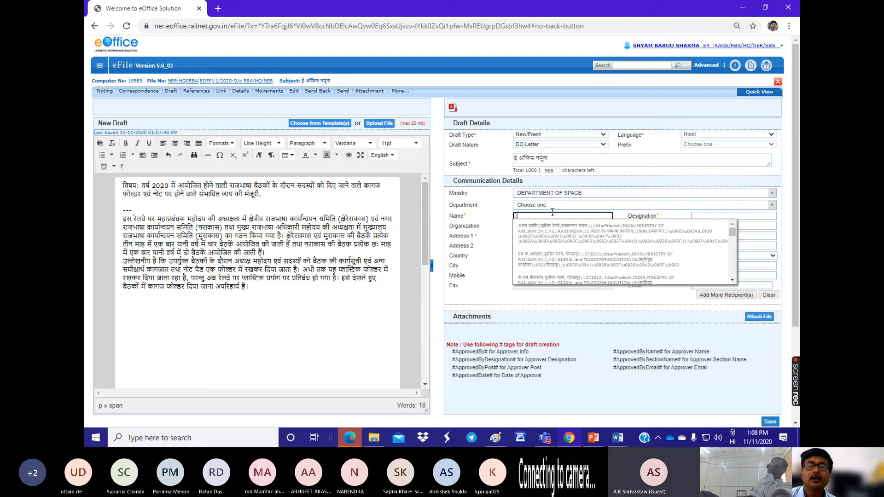
key(BackSpace)
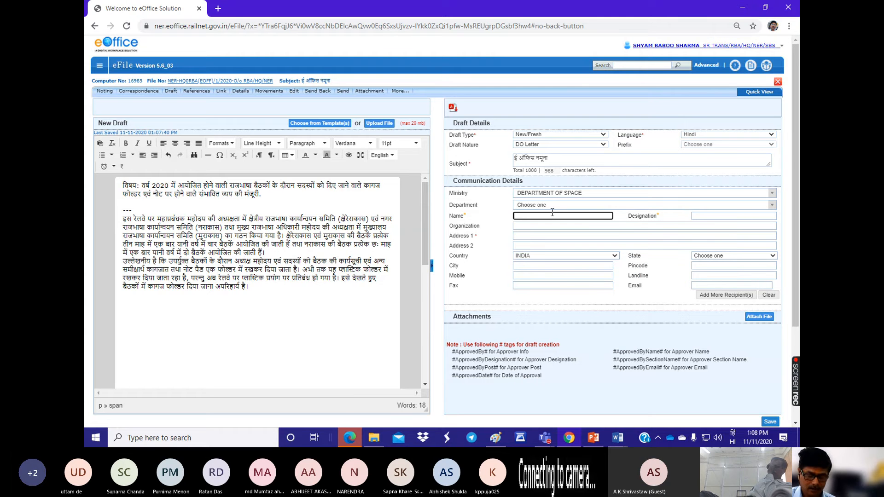
text(श)
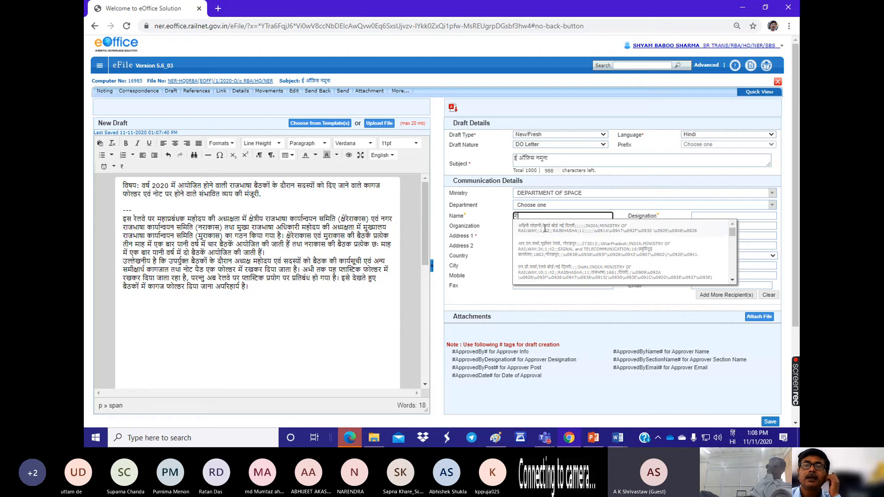
click(557, 273)
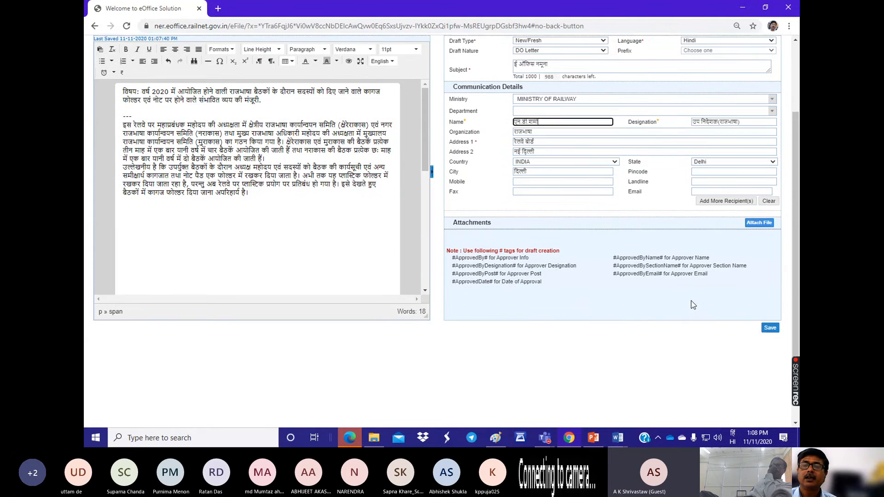
scroll(691, 300, down, 2)
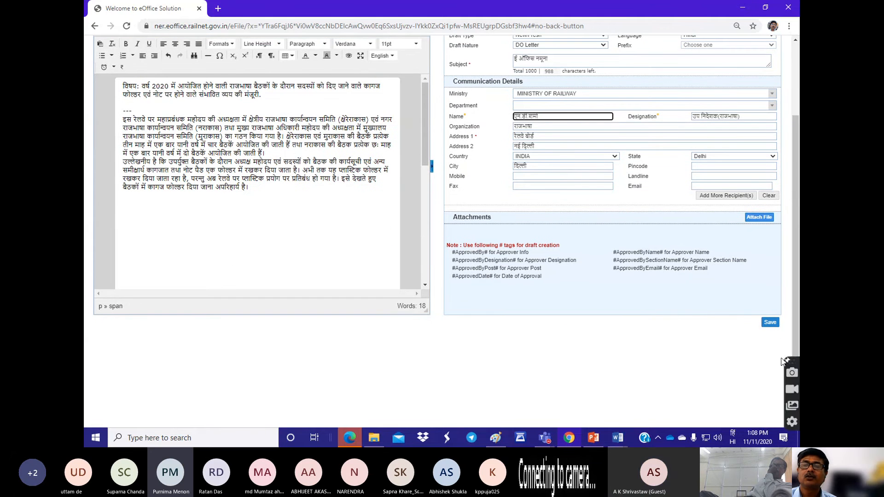
click(769, 323)
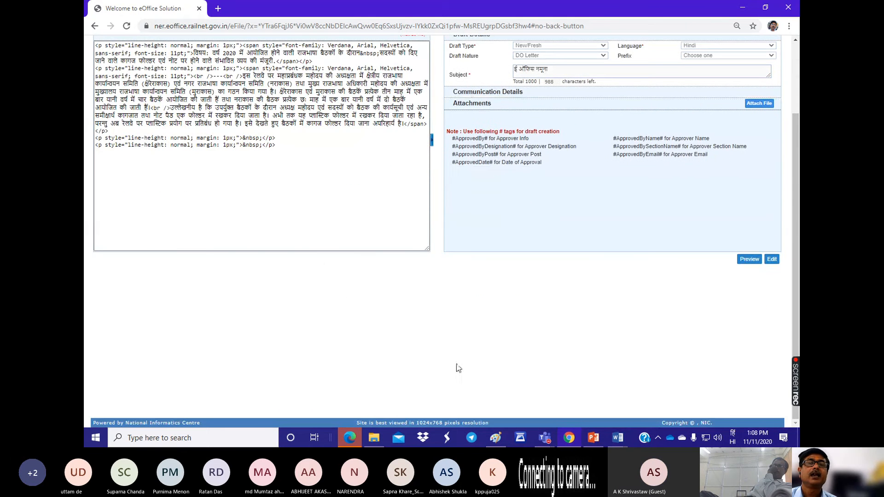
Step: Return to the file's noting view, reopen its saved DO Letter draft and put the draft into edit mode
scroll(295, 239, up, 3)
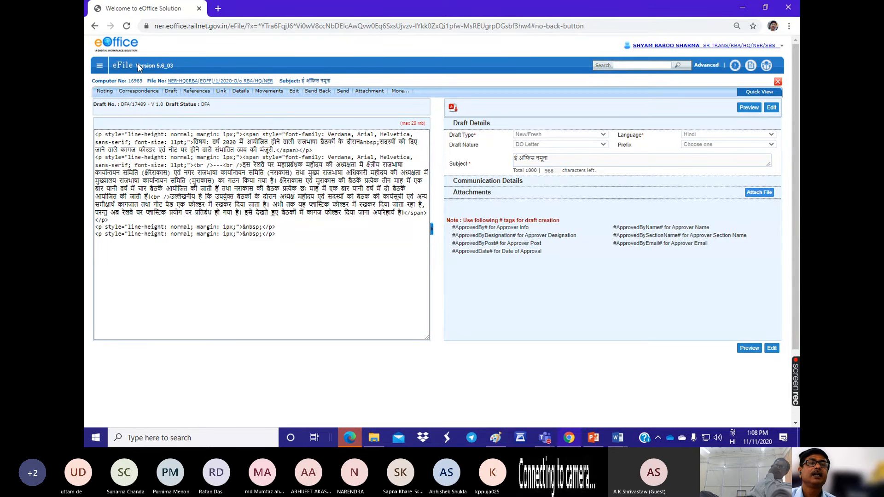
click(193, 82)
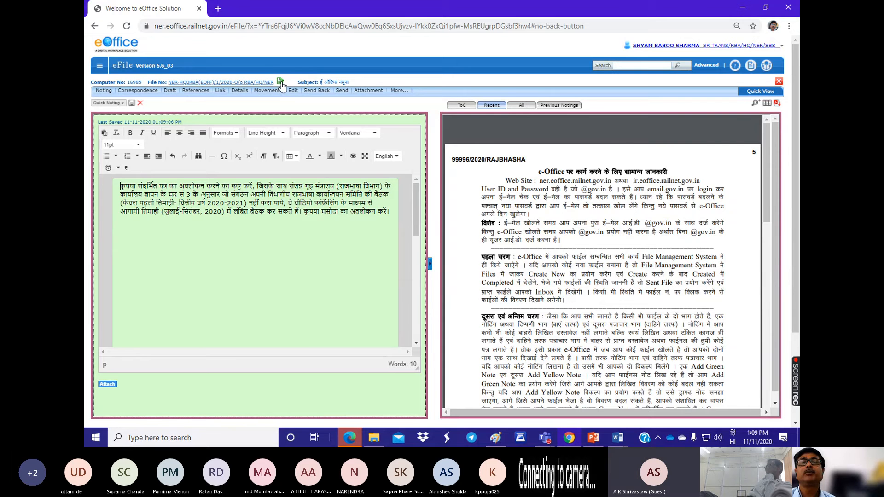
click(280, 82)
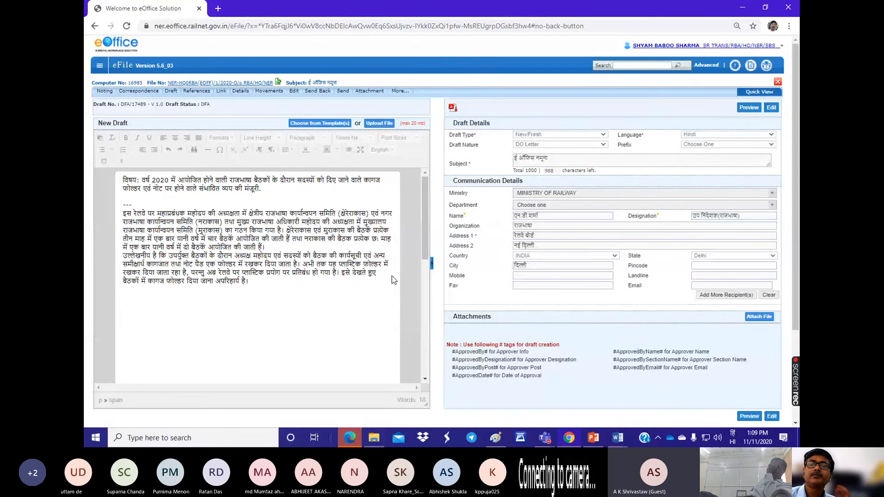
click(771, 417)
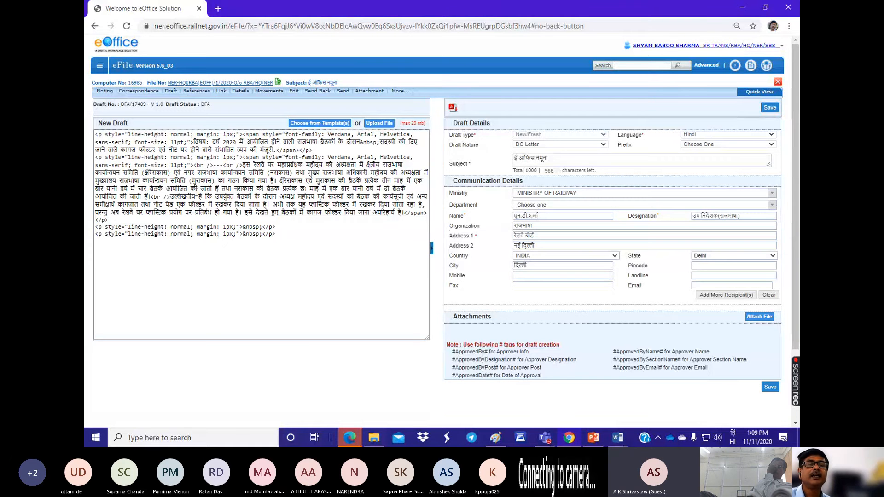
click(277, 200)
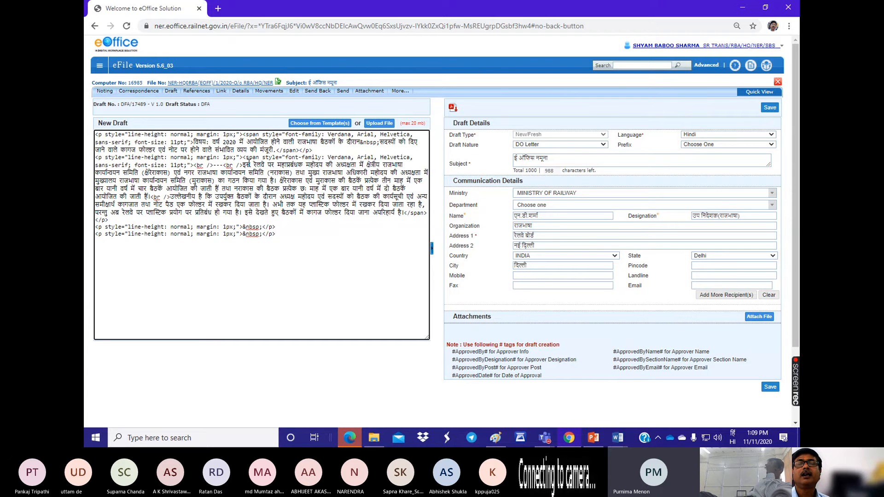
Step: Go back from the draft to the file's noting and open the inbox of files
mouse_move(219, 92)
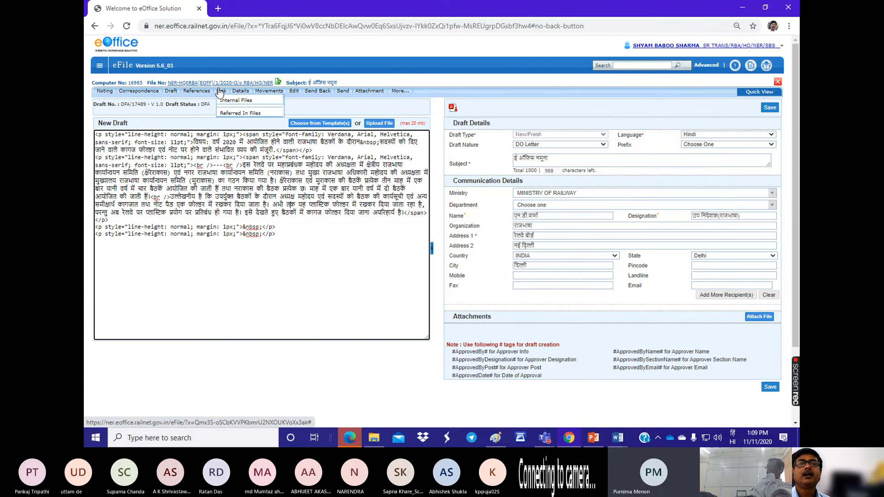
click(214, 83)
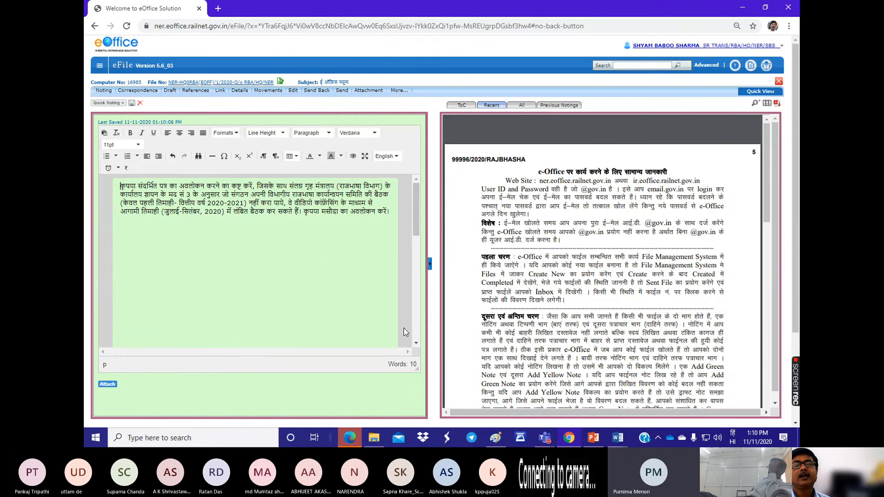
mouse_move(552, 440)
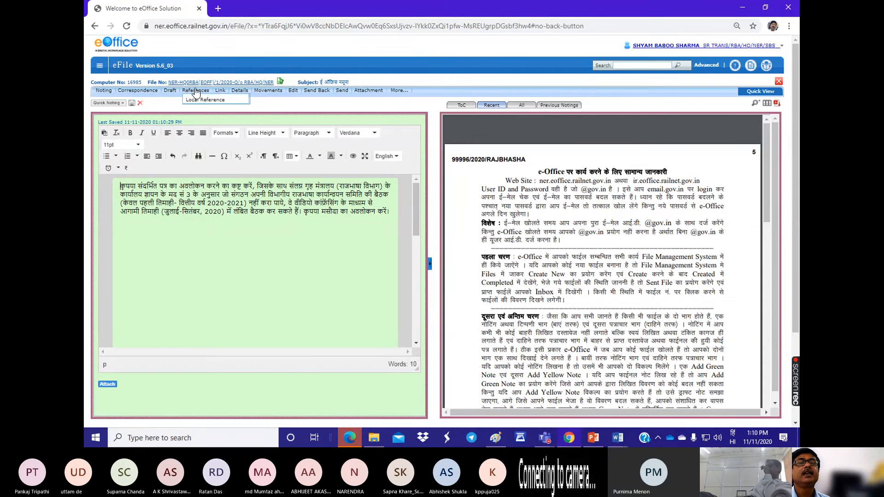
mouse_move(171, 92)
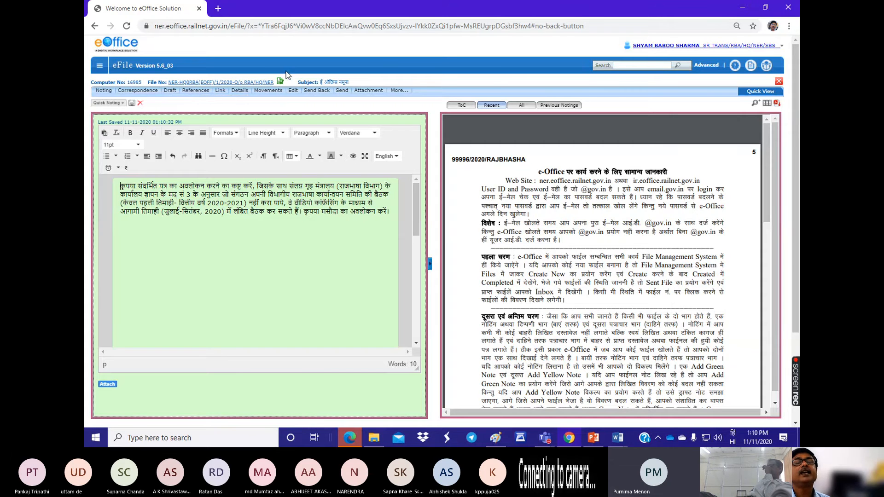
click(98, 68)
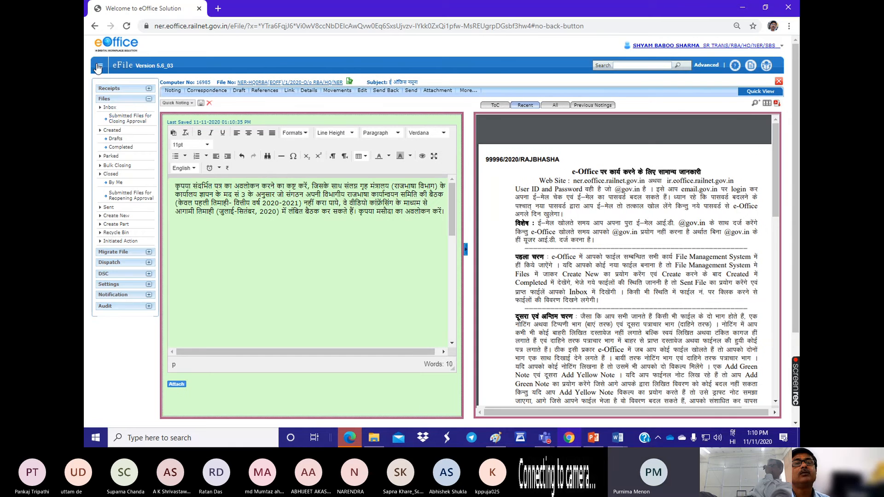
click(110, 107)
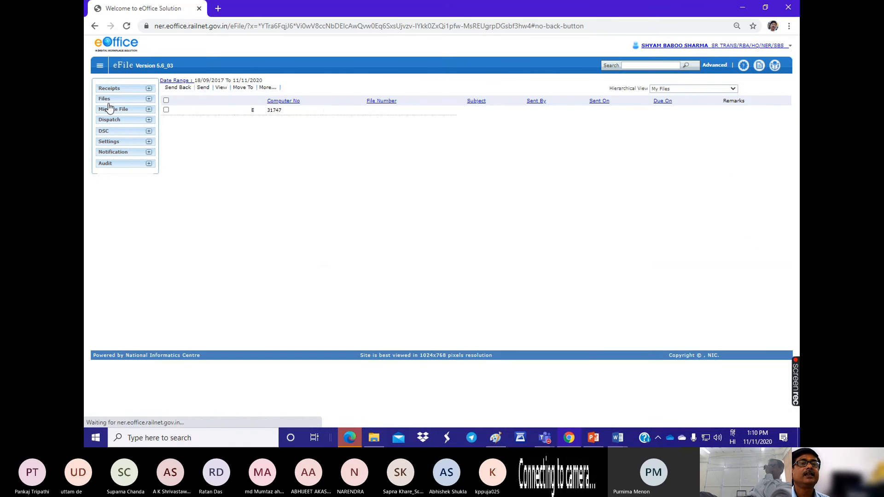
click(106, 100)
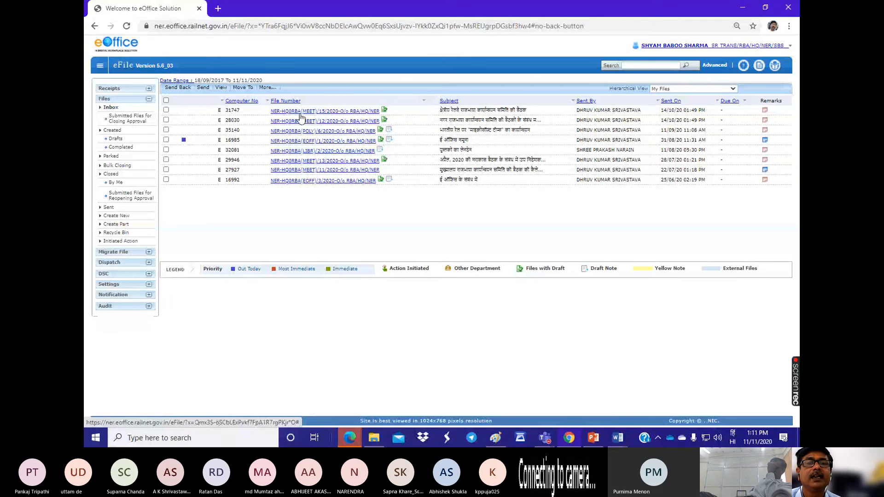
Step: Open the draft of the file क्षेत्रीय रेलवे राजभाषा कार्यान्वयन समिति की बैठक and examine its letter's body and copy-to list
click(329, 115)
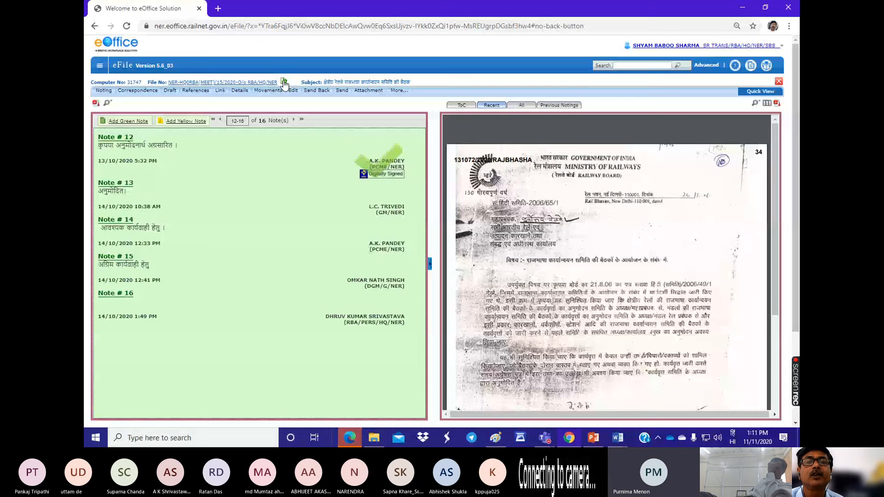
click(284, 83)
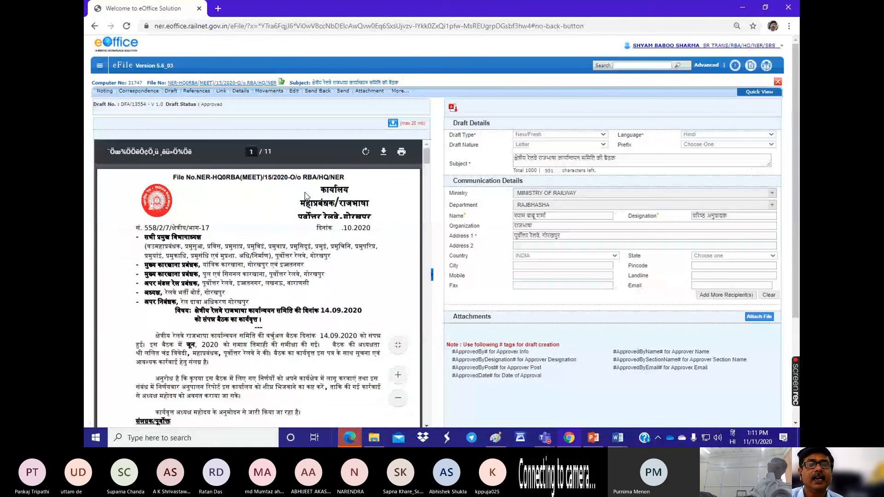
scroll(273, 239, down, 2)
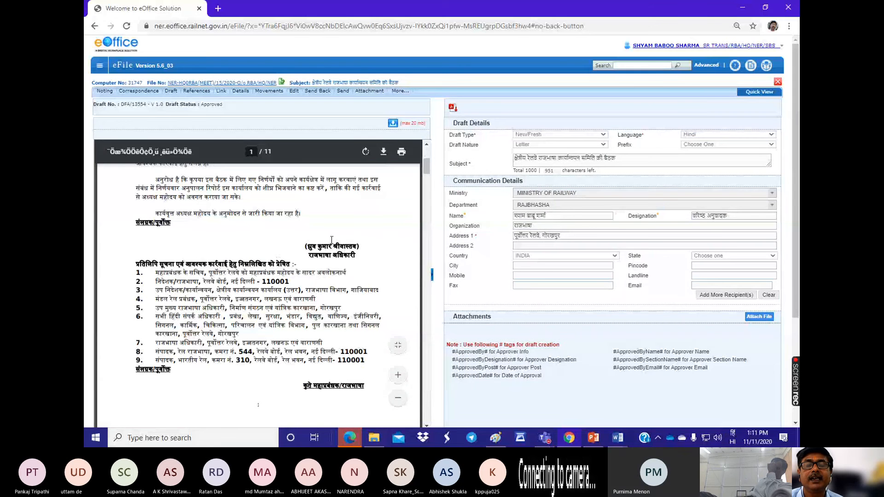
scroll(332, 228, up, 2)
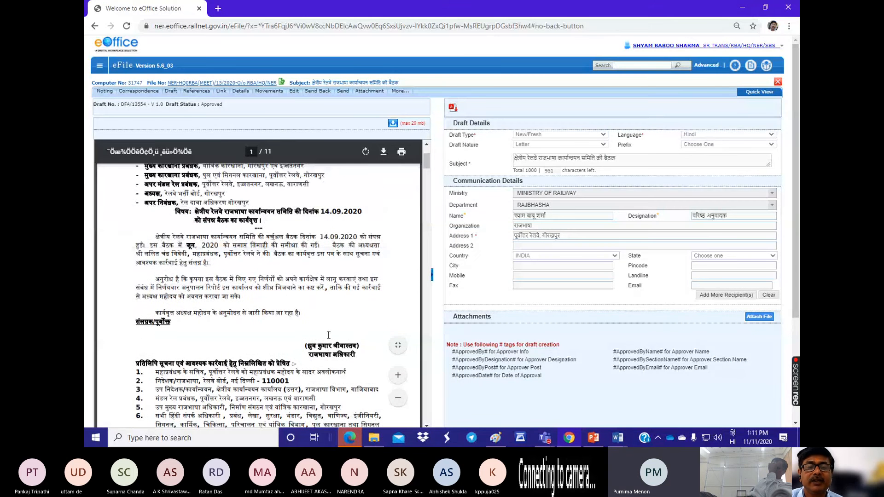
scroll(341, 333, down, 2)
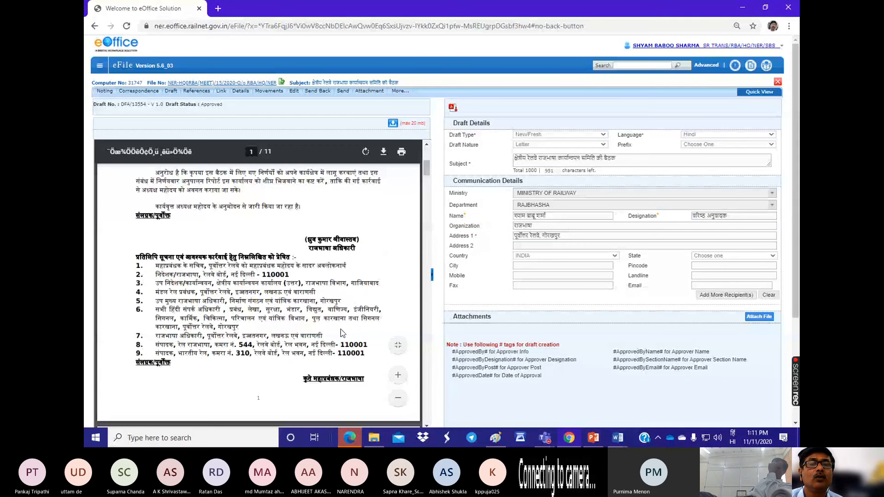
scroll(342, 333, up, 1)
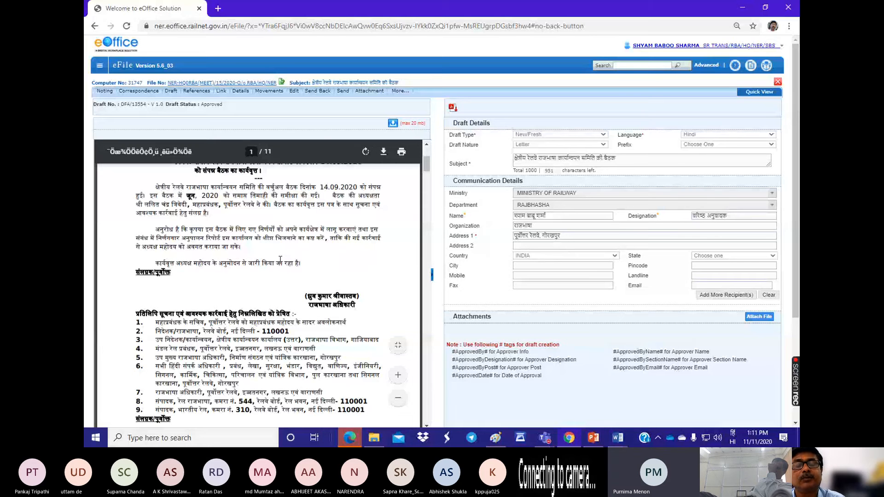
scroll(291, 284, down, 2)
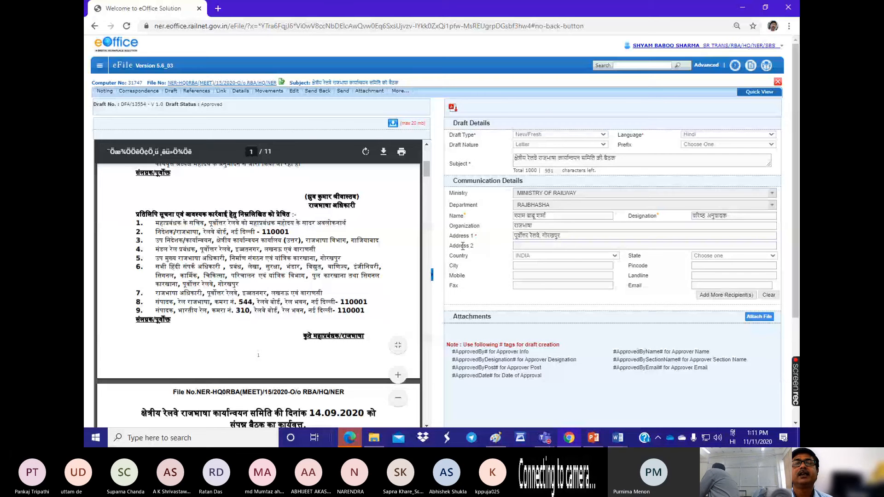
Step: Return to the files inbox, view the notes of the file with computer number 27927 and go back to the inbox
click(100, 68)
click(110, 108)
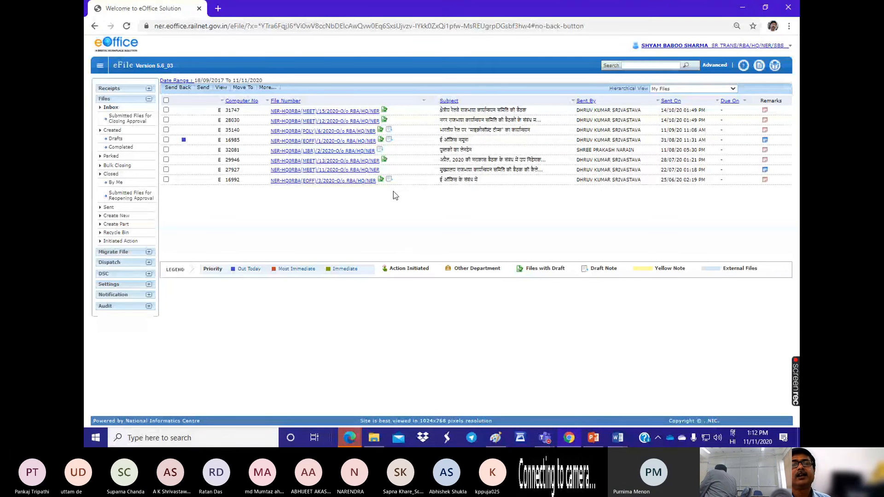
click(333, 173)
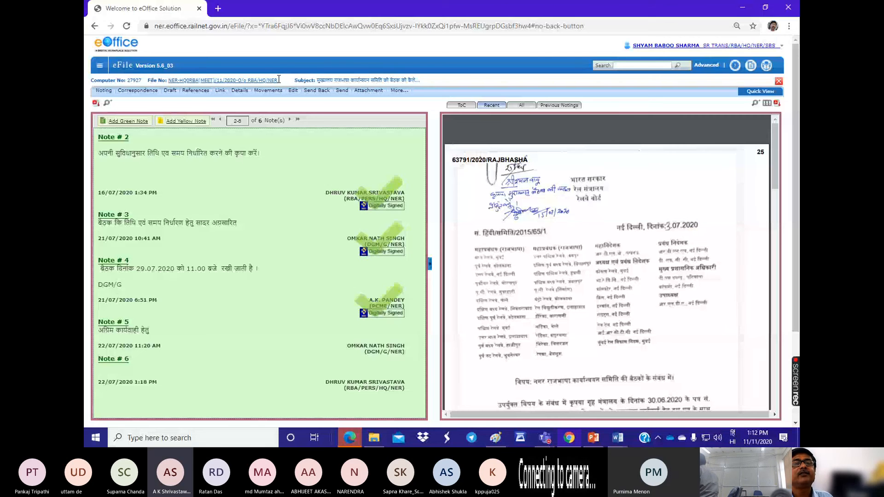
click(99, 65)
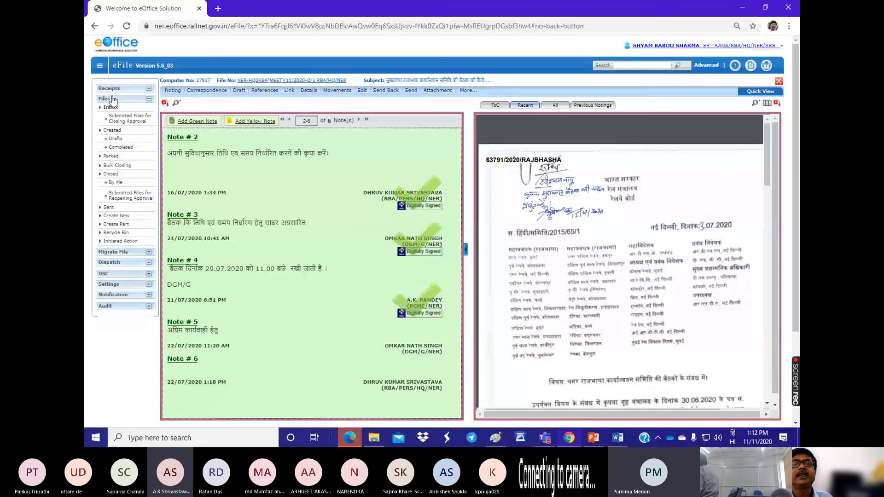
click(110, 107)
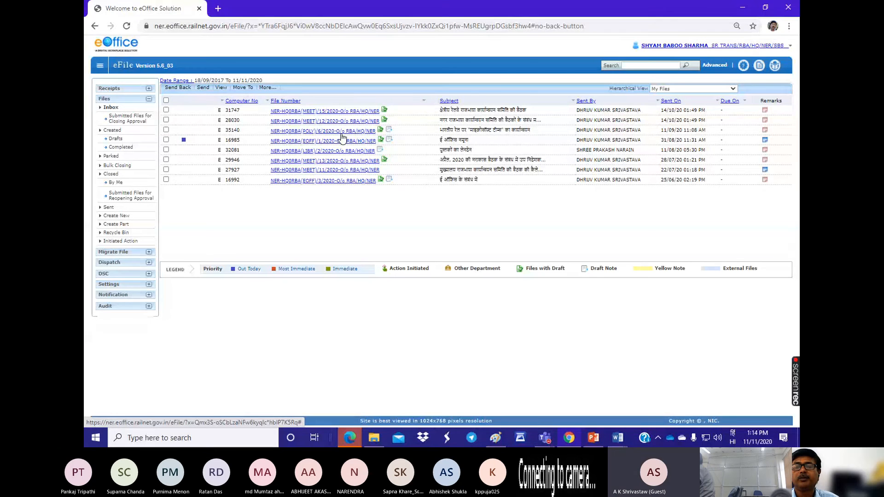
Step: Switch to the Teams meeting, admit the guest waiting in the lobby and return to the files inbox in Chrome
click(546, 440)
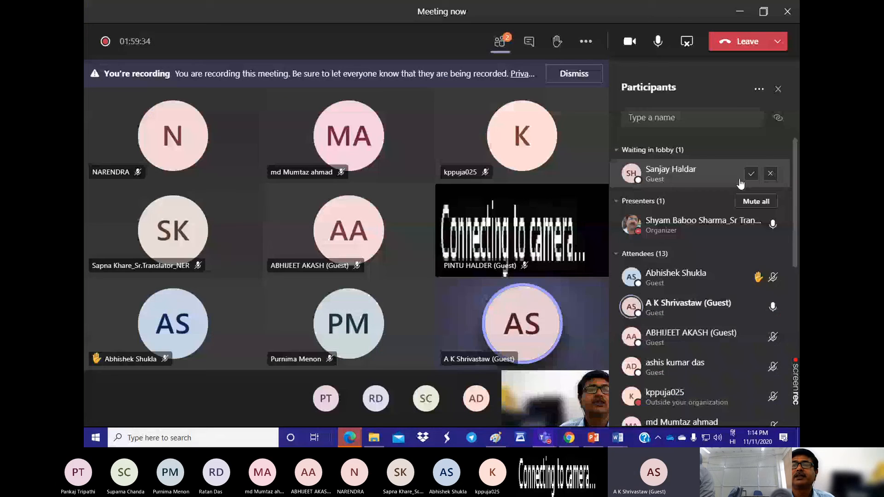
click(751, 173)
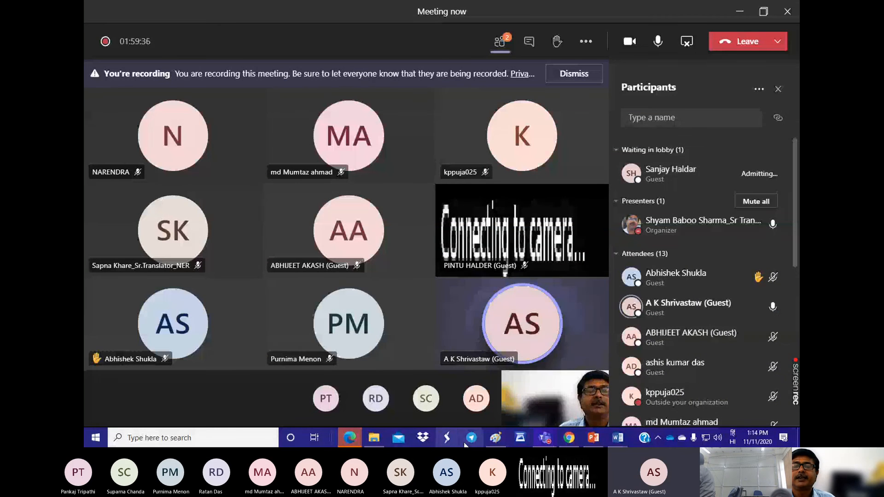
click(568, 438)
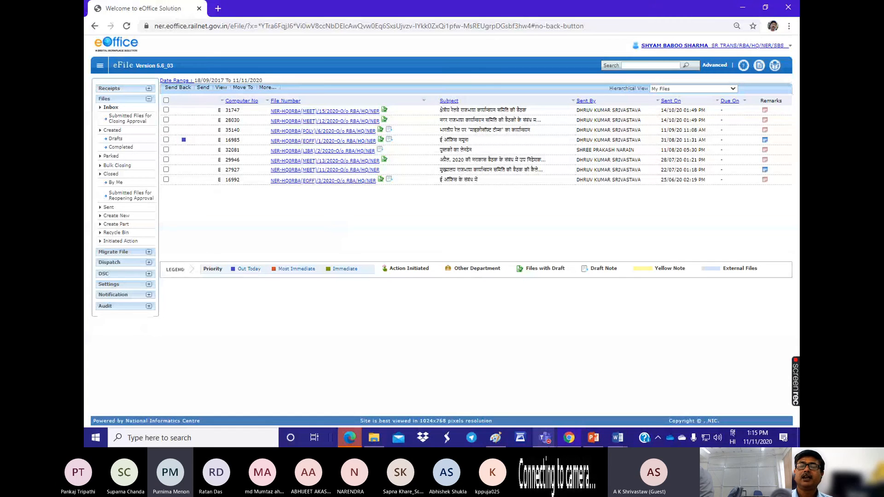
Step: Switch to the Teams meeting and examine the participant options for attendee unmuting, permissions and downloading the attendance list
click(568, 437)
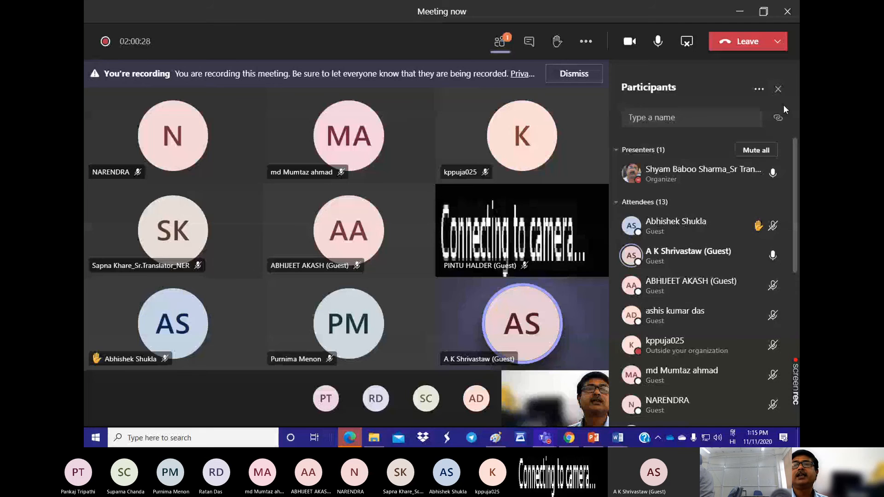
click(758, 91)
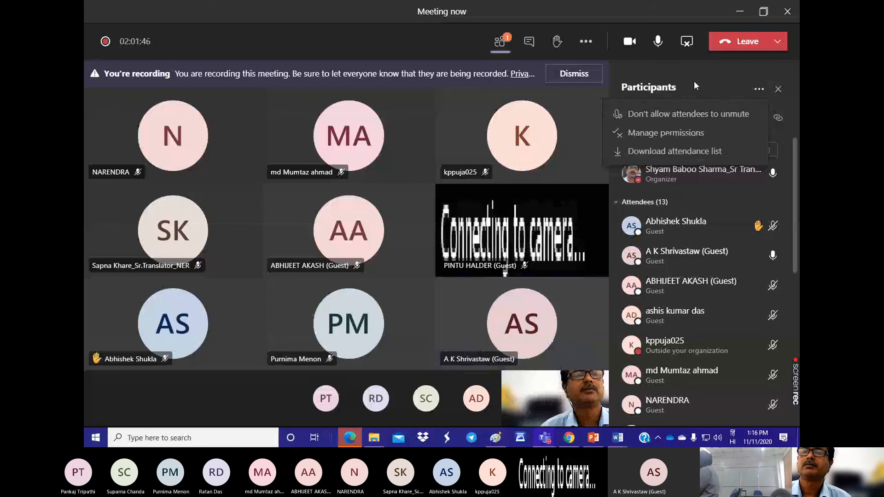
click(698, 67)
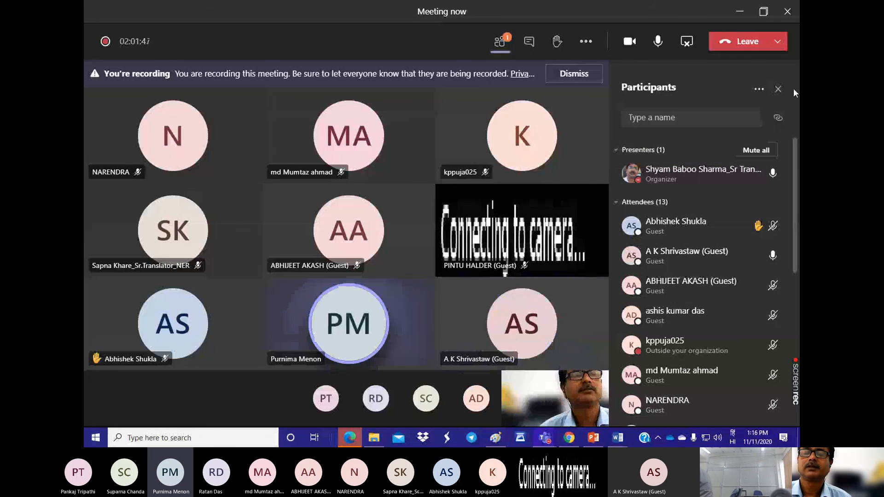
click(758, 90)
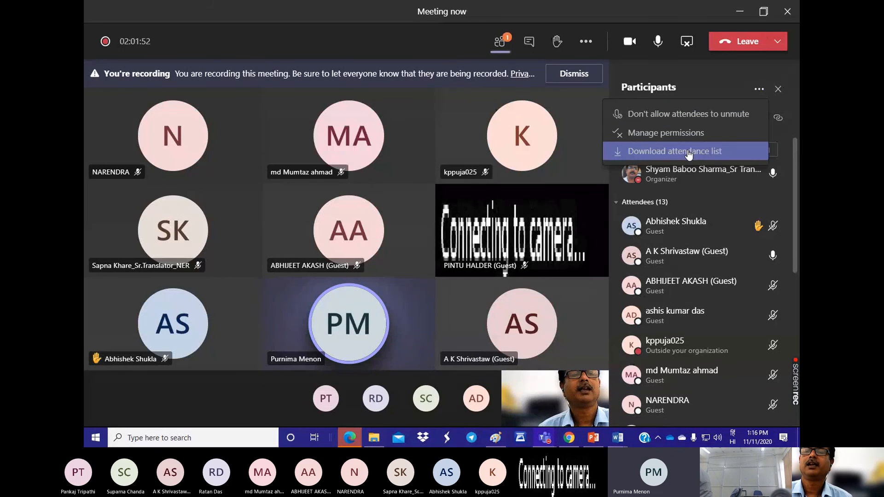
click(706, 75)
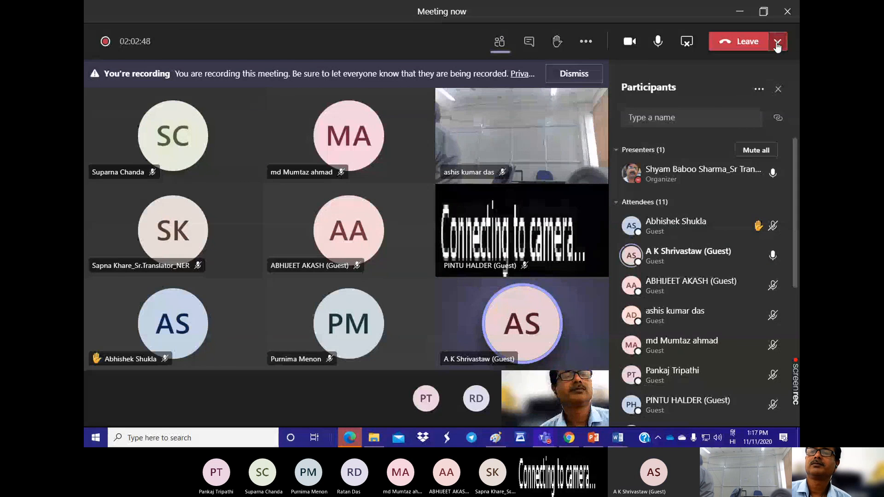
Step: End the Teams meeting for everyone
click(777, 42)
click(735, 84)
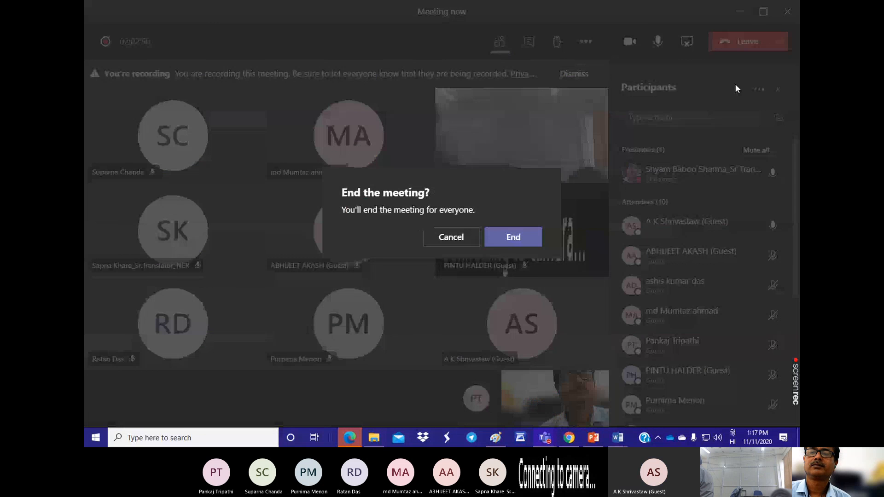
click(514, 241)
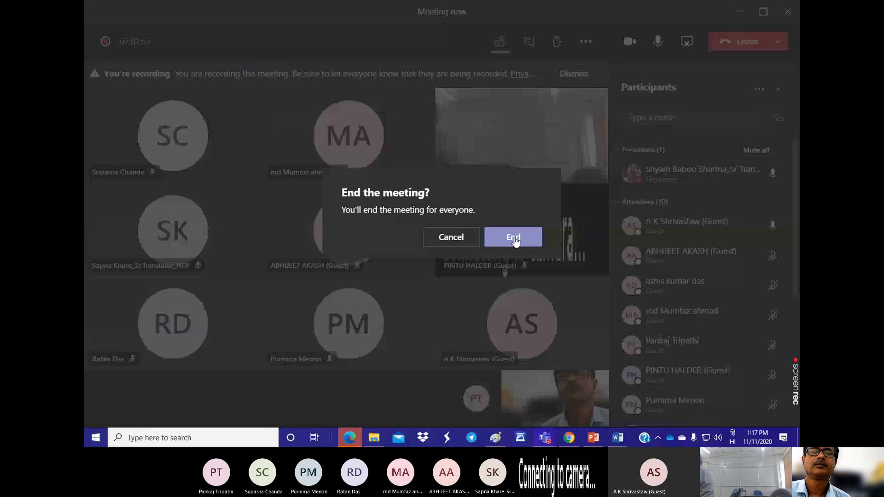
click(514, 238)
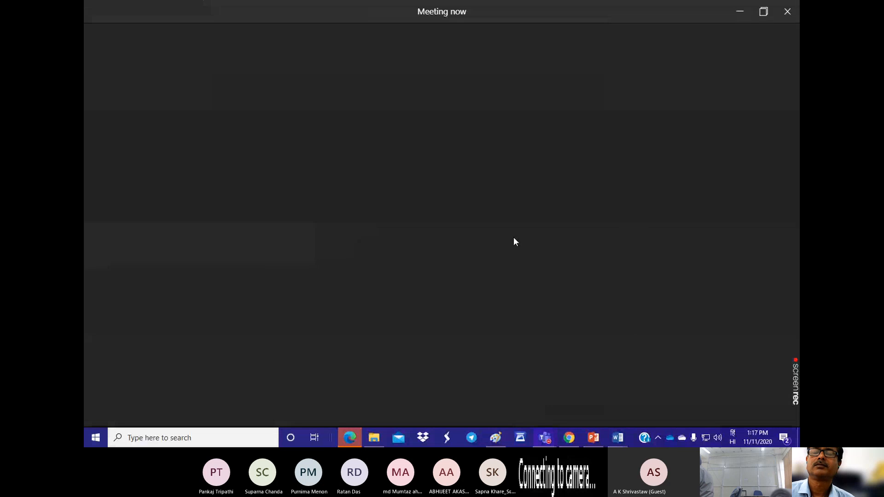